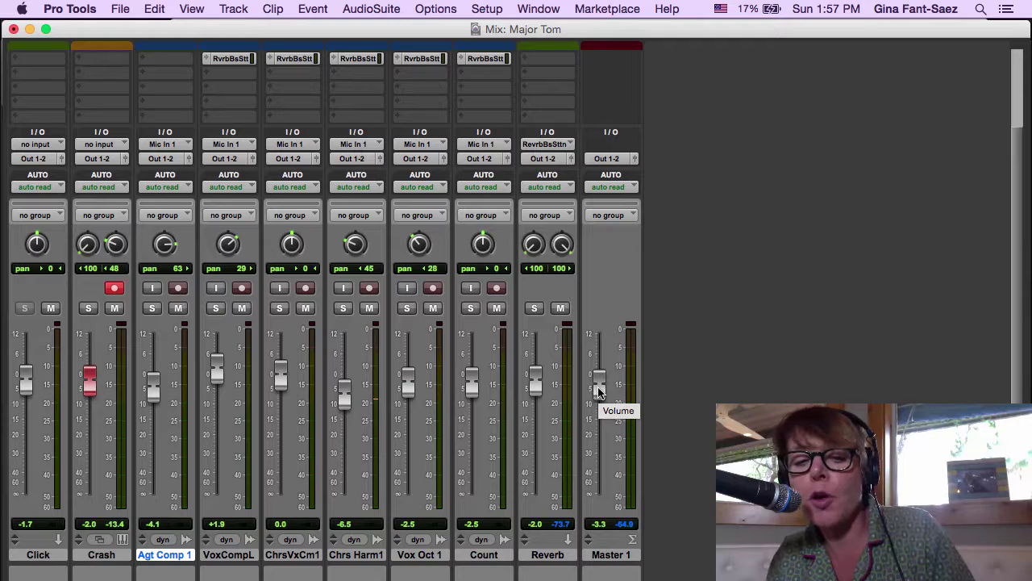
Play the song from just before the Chrs 1 marker in the Edit window and return to the Mix window.
{"action": "key", "text": "super+equal"}
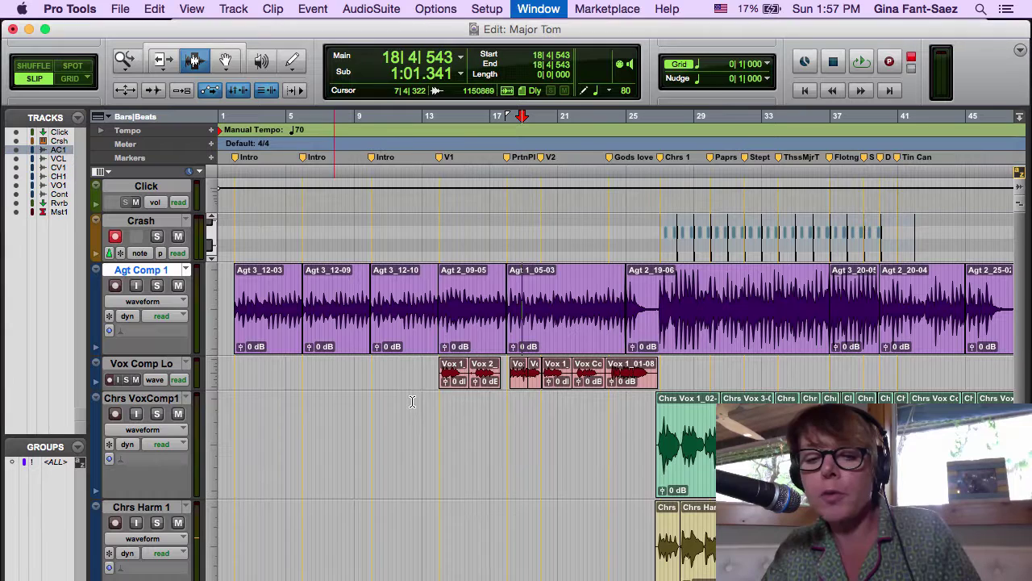
{"action": "left_click", "coordinate": [649, 539]}
{"action": "key", "text": "space"}
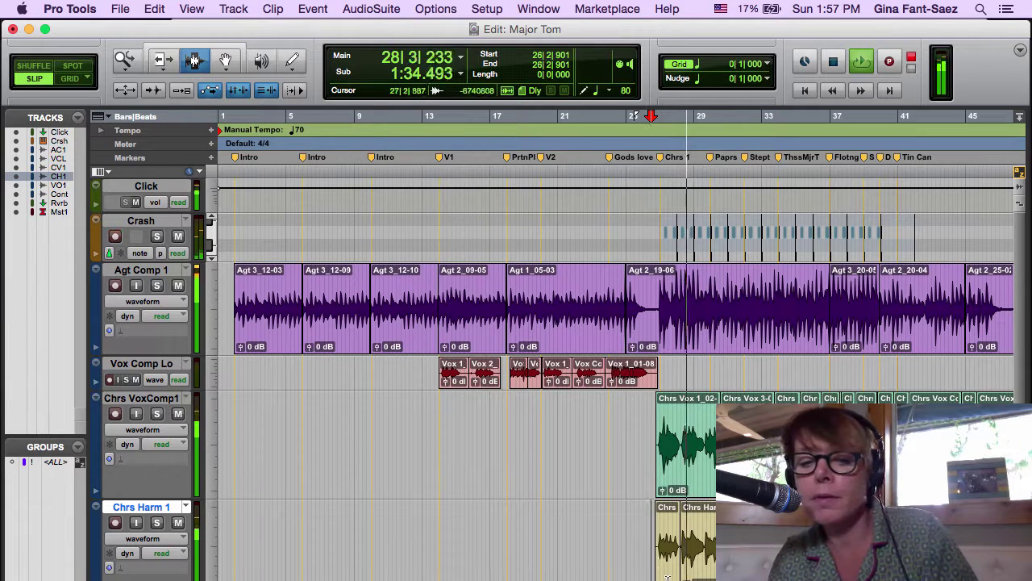
{"action": "key", "text": "space"}
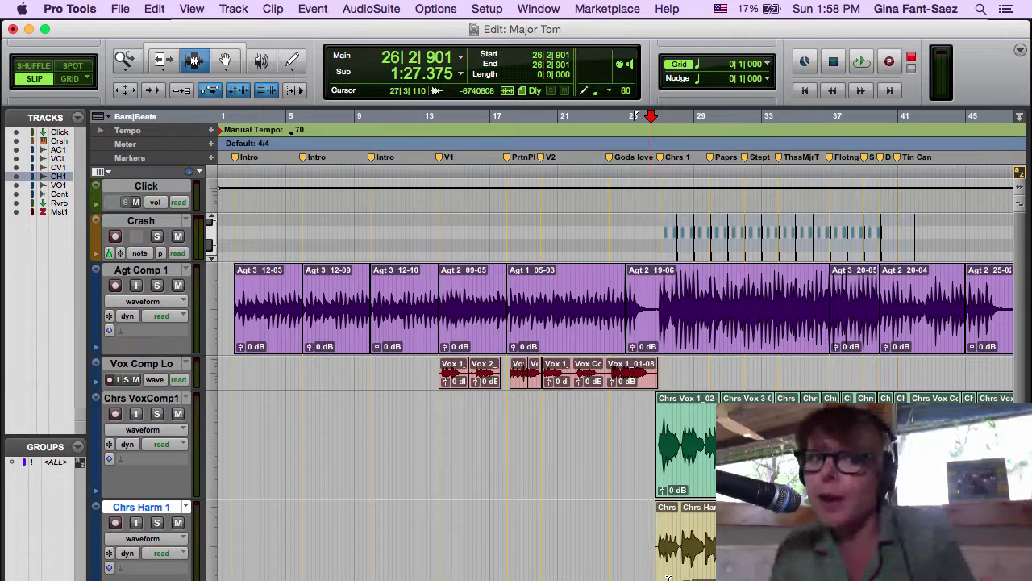
{"action": "key", "text": "super+equal"}
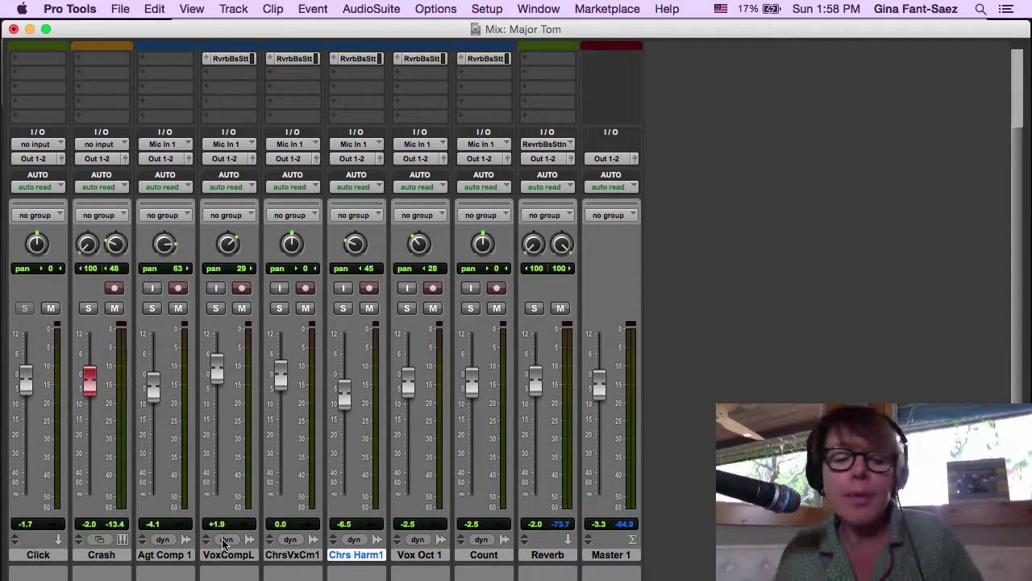
Create one new stereo instrument track directly after the Crash track.
{"action": "left_click", "coordinate": [100, 555]}
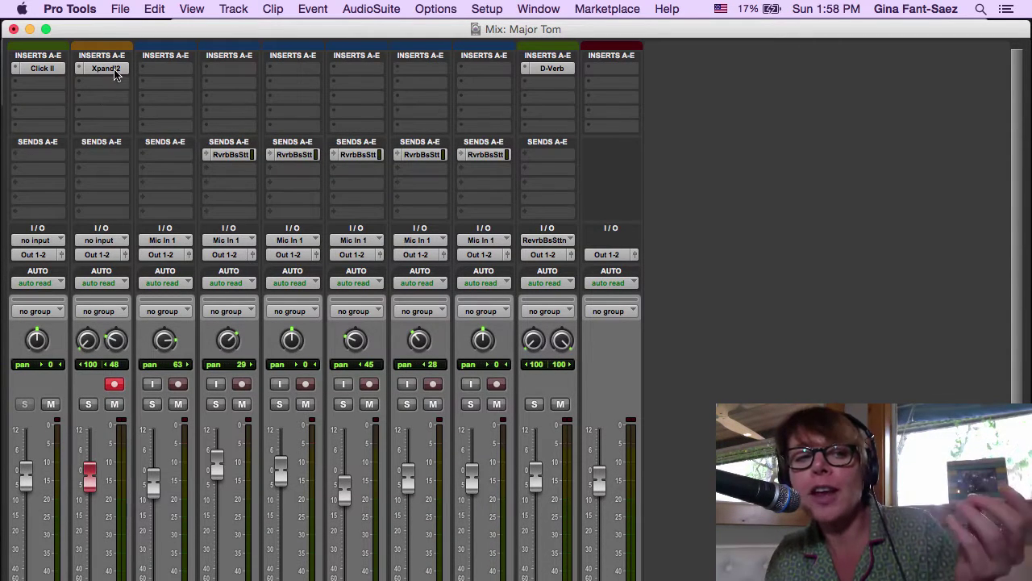
{"action": "scroll", "coordinate": [127, 239], "scroll_direction": "down", "scroll_amount": 3}
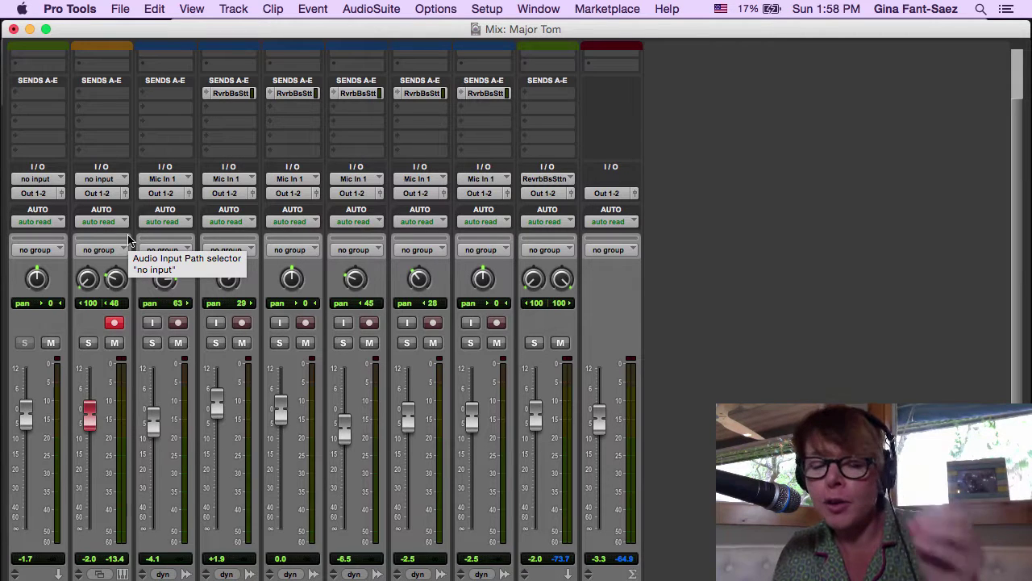
{"action": "key", "text": "super+shift+n"}
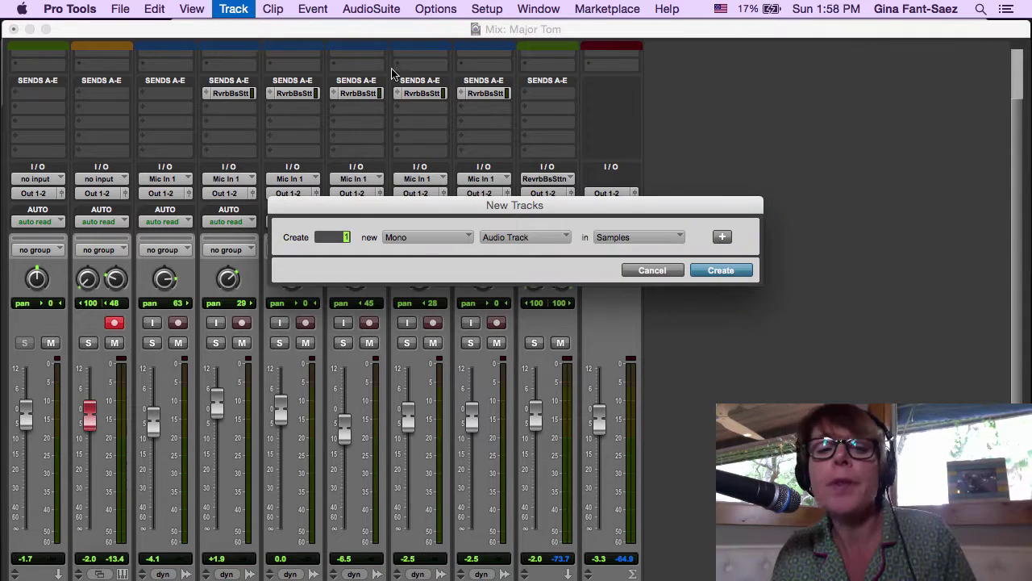
{"action": "left_click", "coordinate": [447, 238]}
{"action": "left_click", "coordinate": [427, 253]}
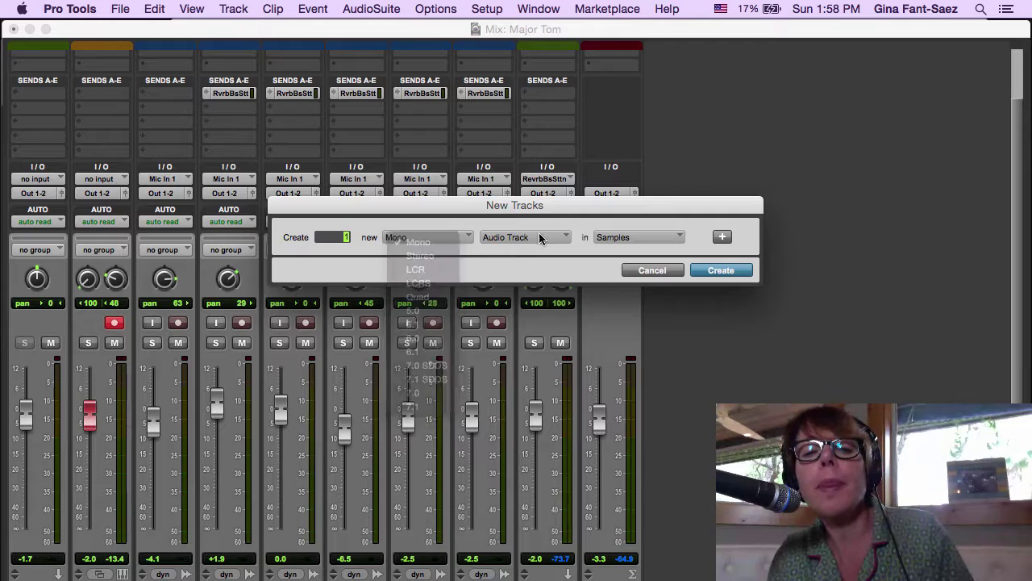
{"action": "left_click", "coordinate": [539, 239]}
{"action": "left_click", "coordinate": [540, 311]}
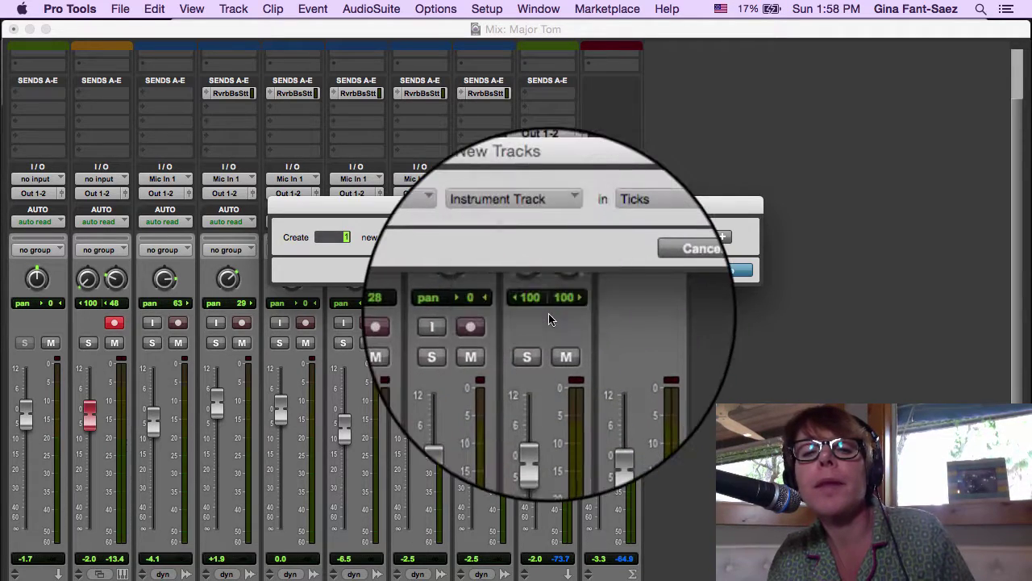
{"action": "left_click", "coordinate": [716, 271]}
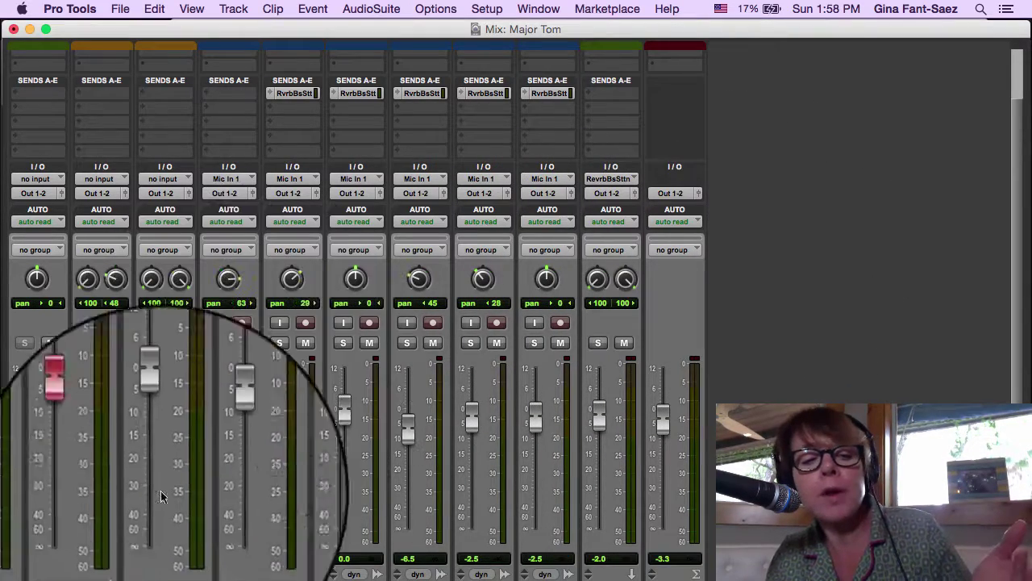
Rename the new instrument track as Bass and Keys.
{"action": "double_click", "coordinate": [165, 580]}
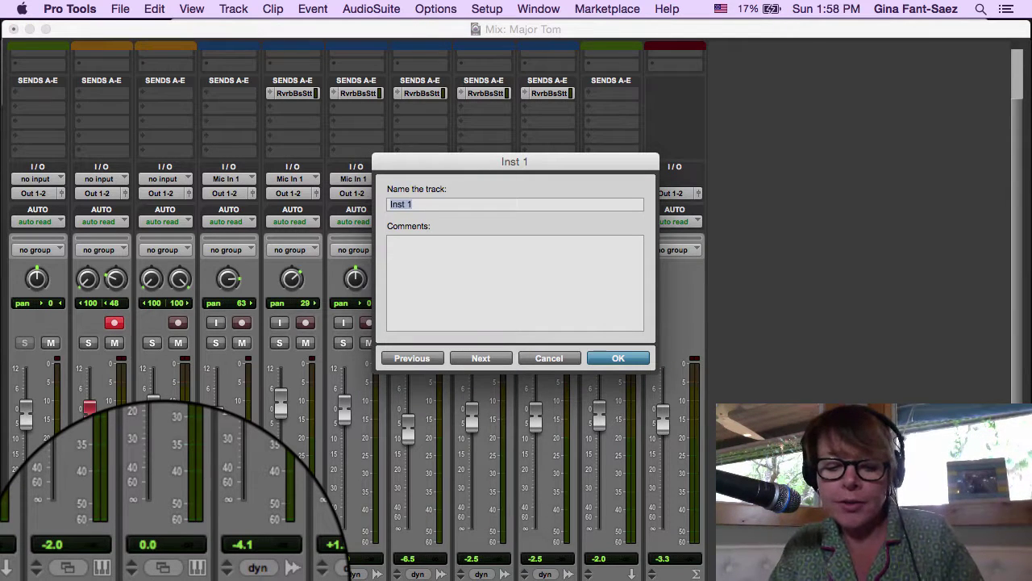
{"action": "type", "text": "Bass and Keys"}
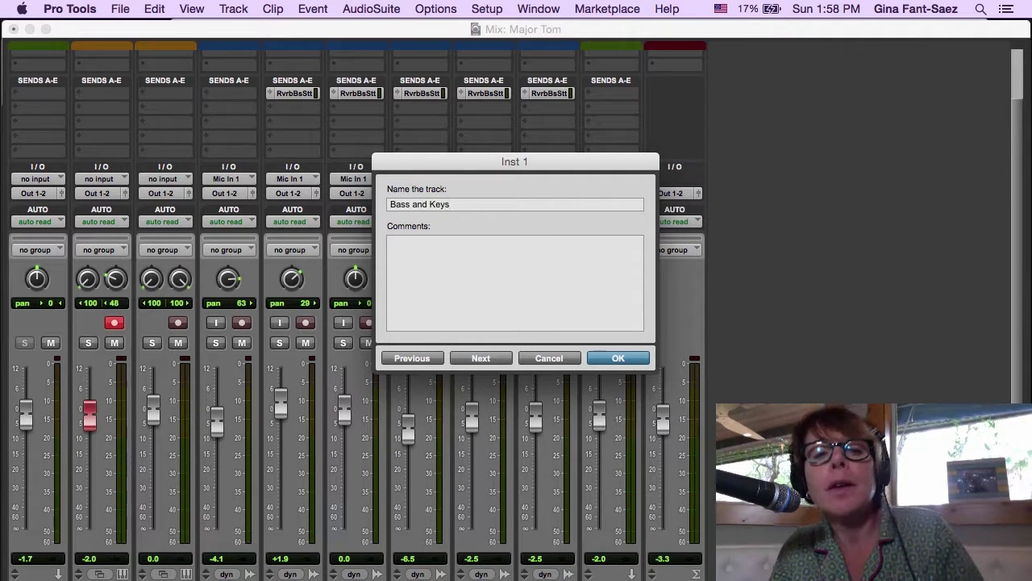
{"action": "key", "text": "Return"}
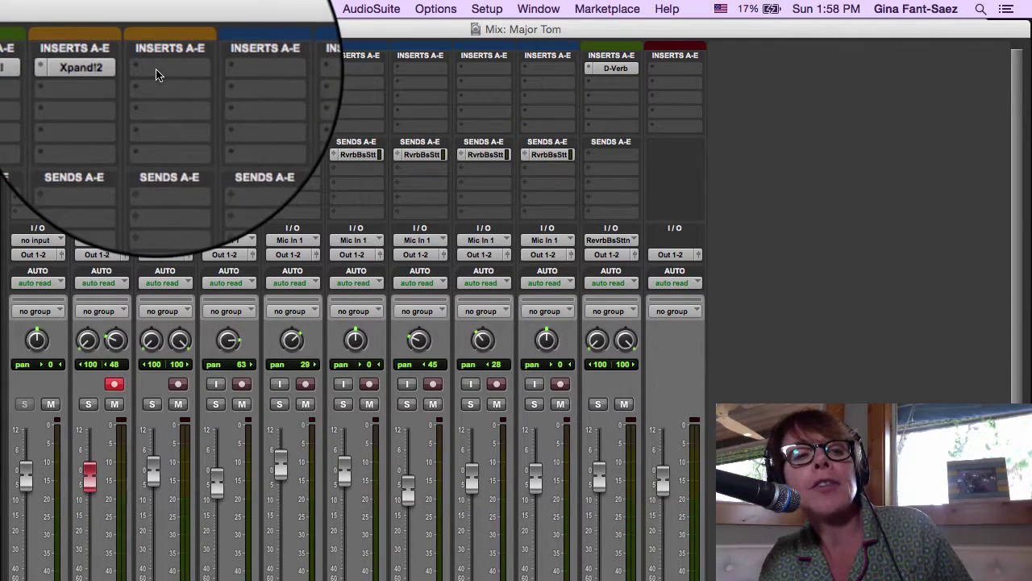
Insert the Xpand!2 instrument plug-in in the first insert slot of the Bass and Keys track and record-enable that track.
{"action": "left_click", "coordinate": [156, 68]}
{"action": "mouse_move", "coordinate": [202, 101]}
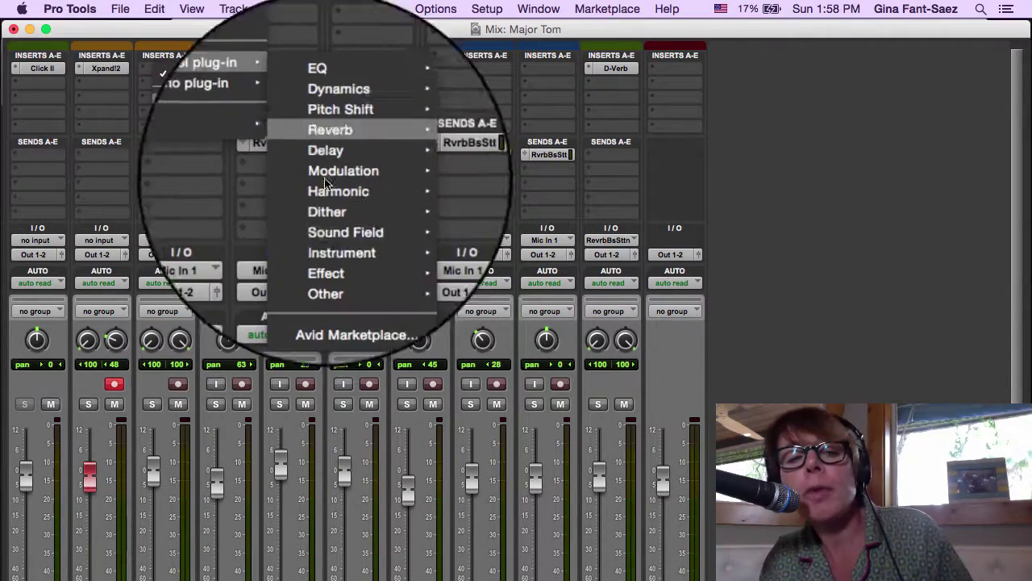
{"action": "mouse_move", "coordinate": [334, 226]}
{"action": "left_click", "coordinate": [467, 527]}
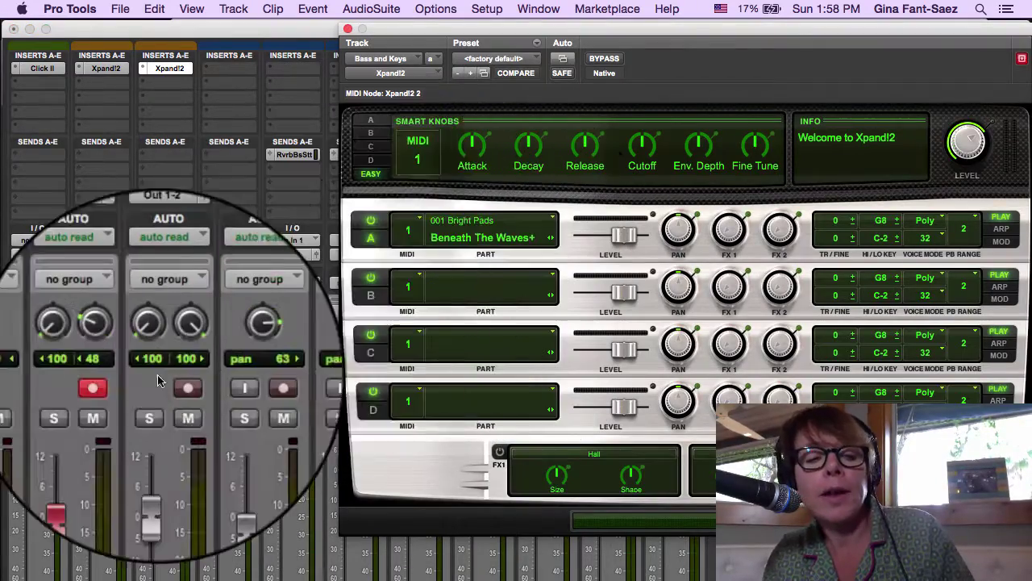
{"action": "left_click", "coordinate": [181, 380]}
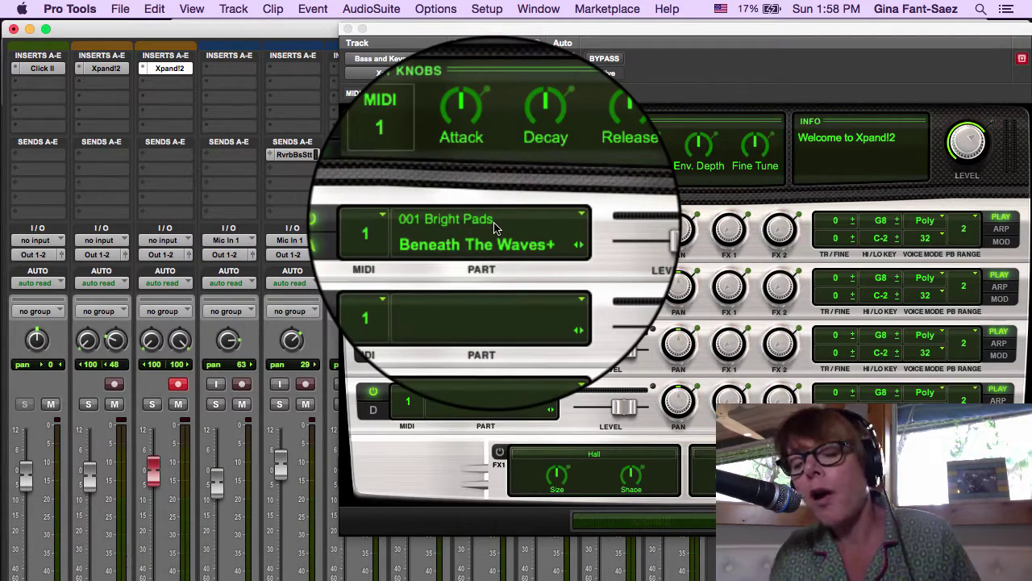
Assign the Full Pick Bass sound from the 023 Basses category to part A of Xpand!2.
{"action": "left_click", "coordinate": [495, 228]}
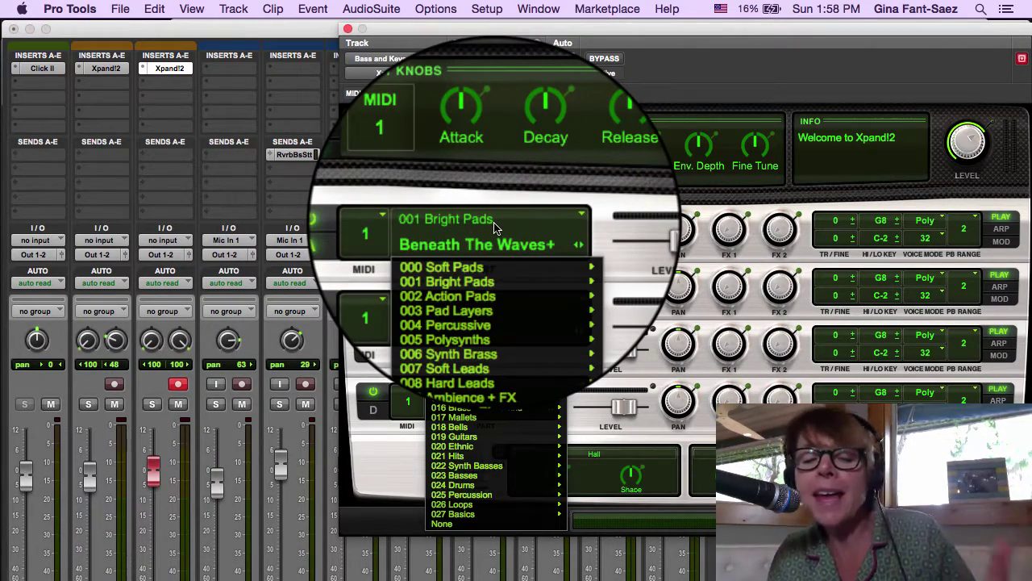
{"action": "mouse_move", "coordinate": [484, 479]}
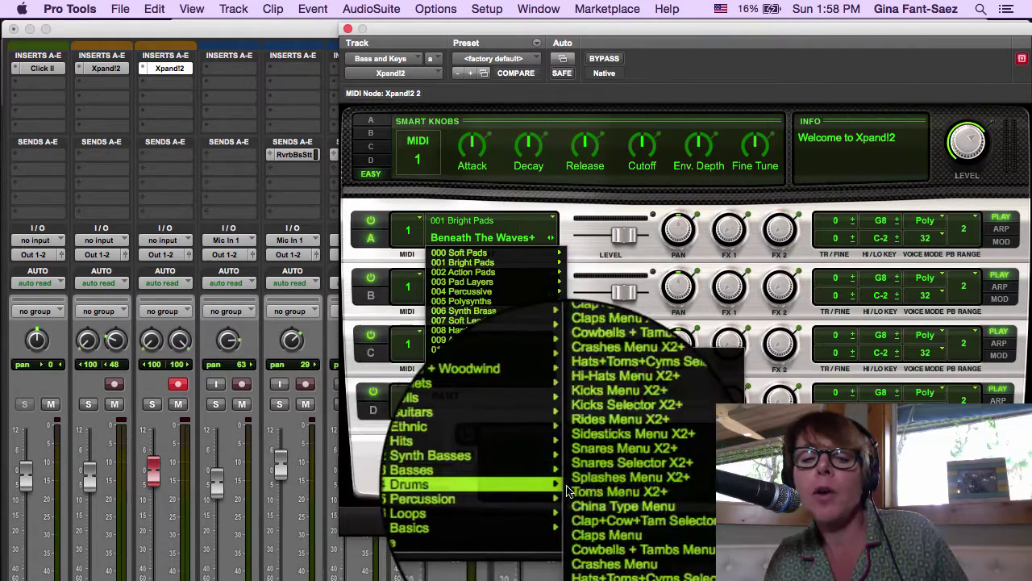
{"action": "mouse_move", "coordinate": [524, 474]}
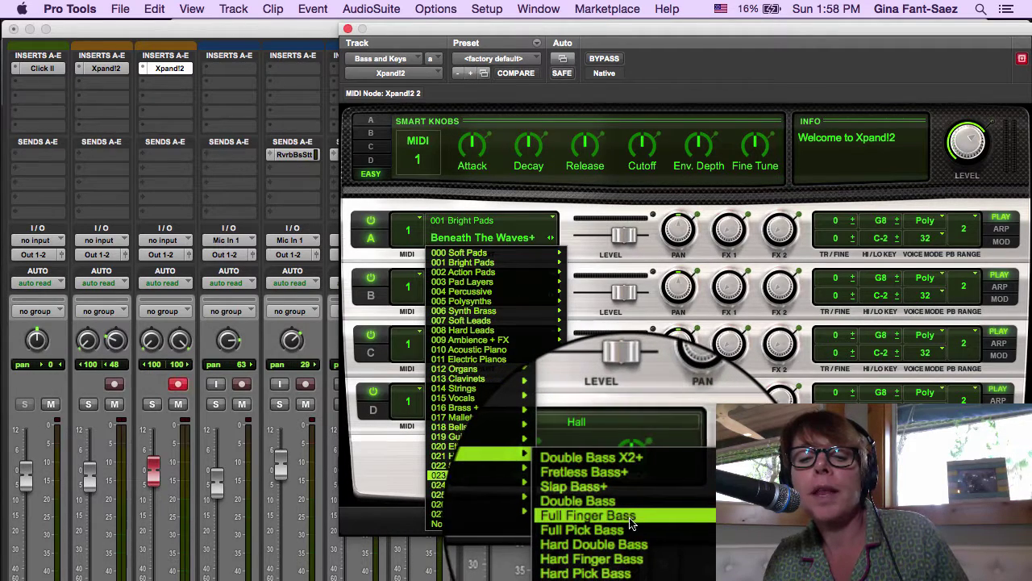
{"action": "left_click", "coordinate": [631, 530]}
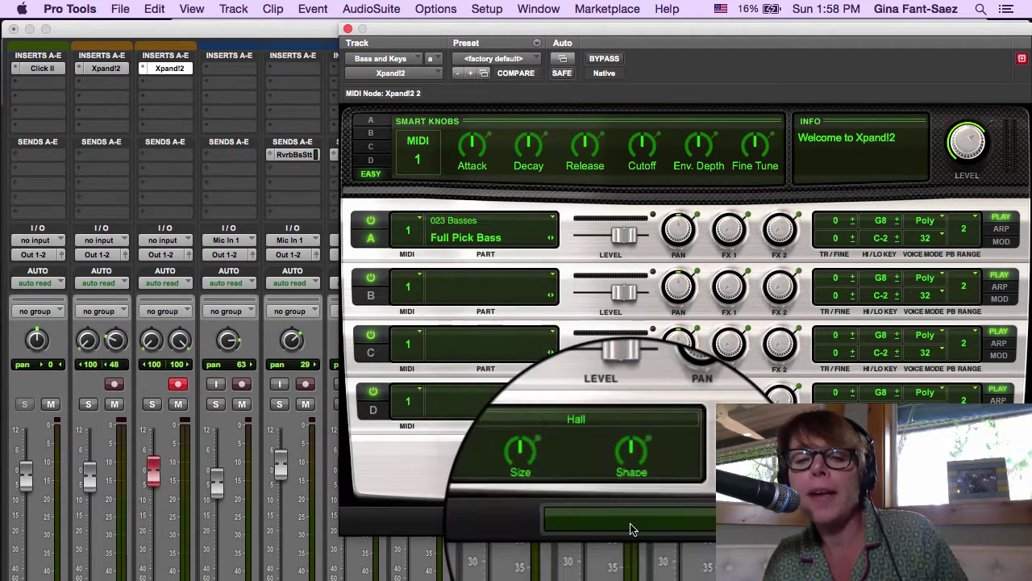
Set Xpand!2 part B to MIDI channel 2 and assign it the Oboe+ sound from 016 Brass + Woodwind.
{"action": "left_click", "coordinate": [414, 288]}
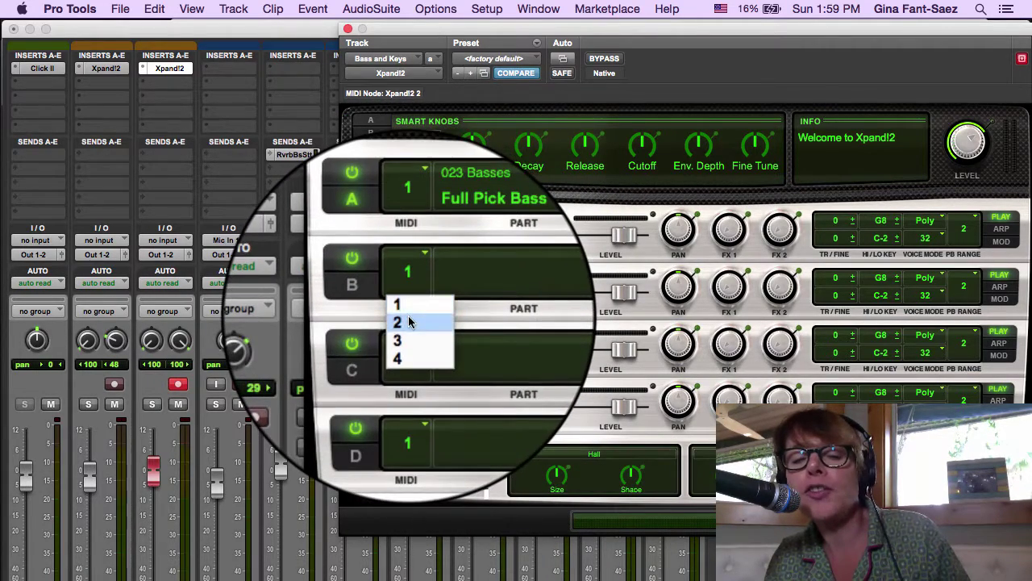
{"action": "left_click", "coordinate": [397, 332]}
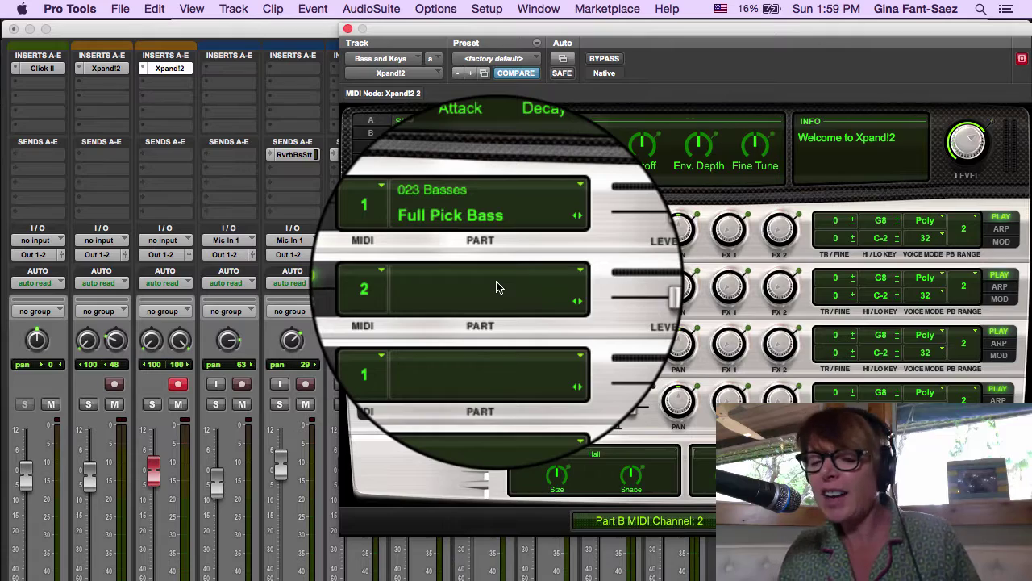
{"action": "left_click", "coordinate": [497, 287]}
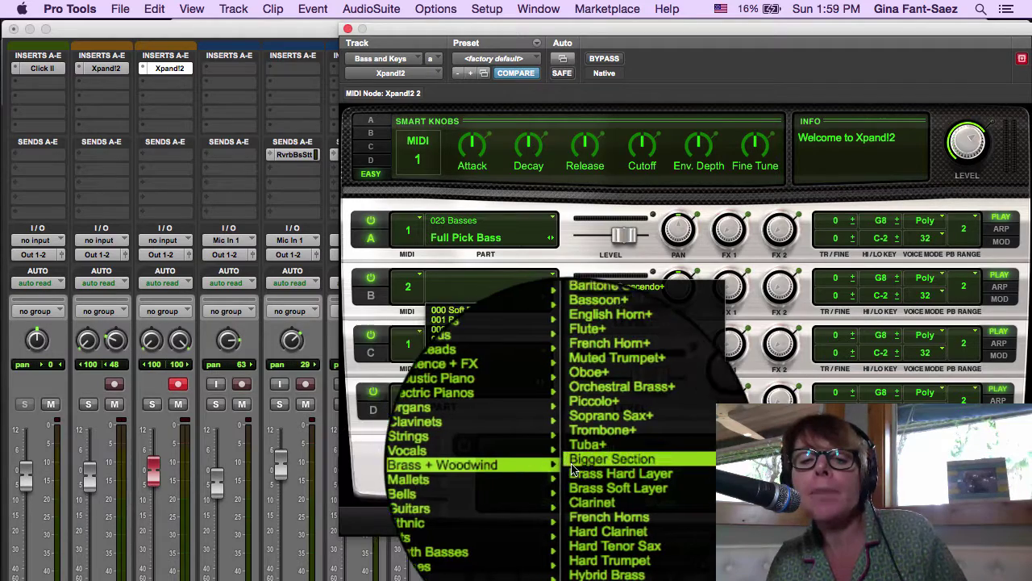
{"action": "left_click", "coordinate": [601, 405]}
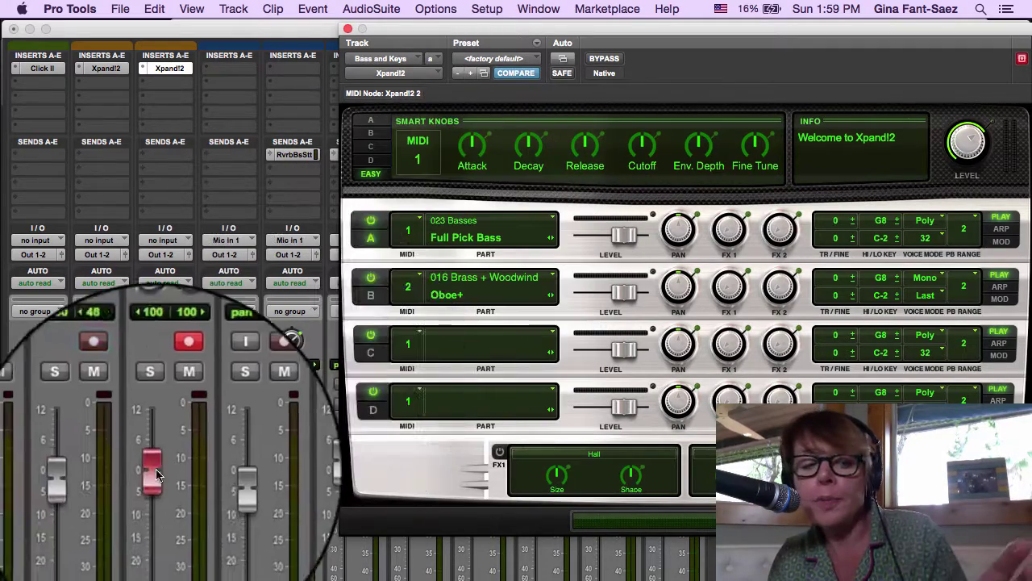
Create one new MIDI track directly after the Bass and Keys track.
{"action": "scroll", "coordinate": [166, 531], "scroll_direction": "down", "scroll_amount": 3}
{"action": "left_click", "coordinate": [166, 546]}
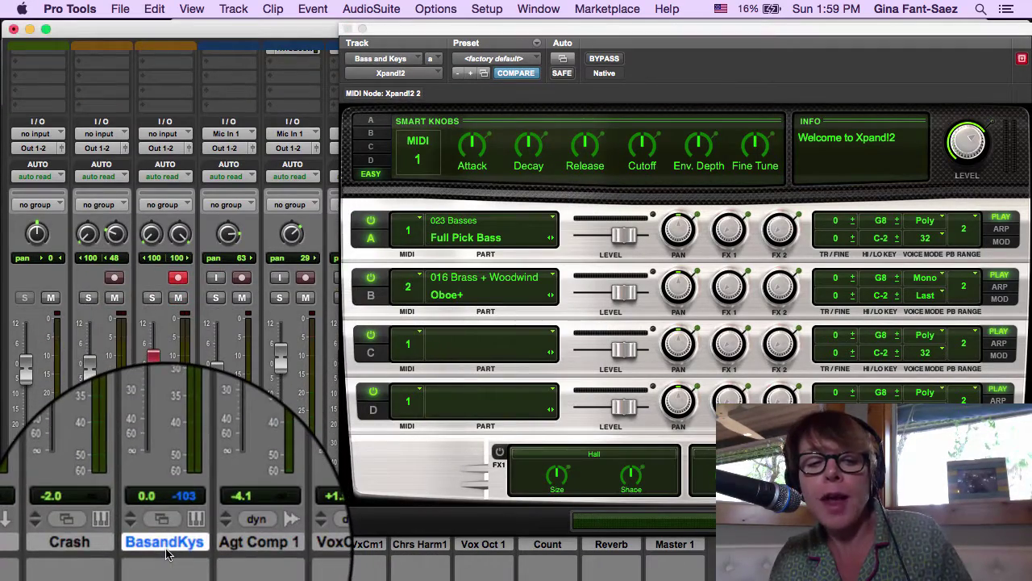
{"action": "left_click", "coordinate": [508, 233]}
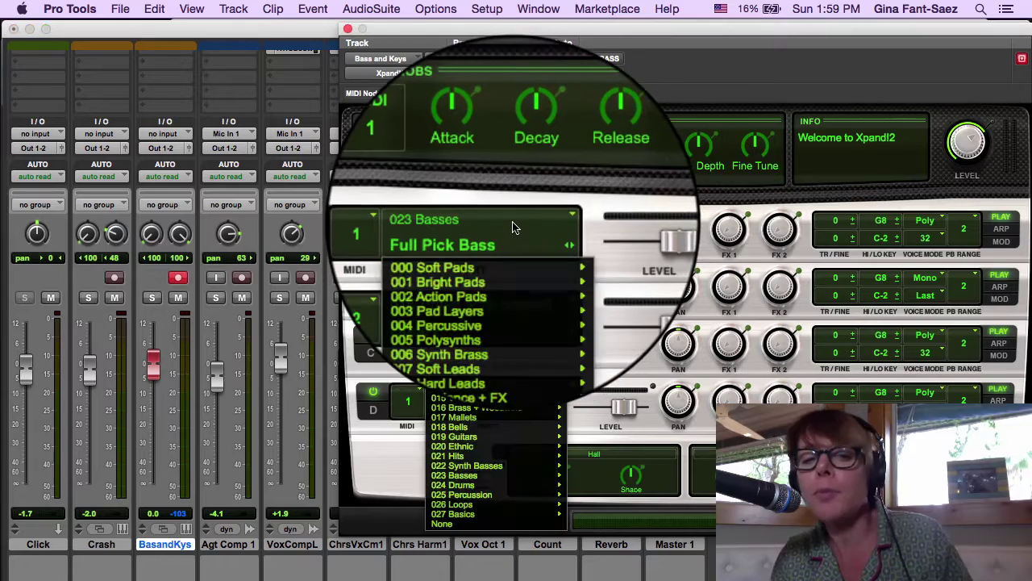
{"action": "left_click", "coordinate": [668, 74]}
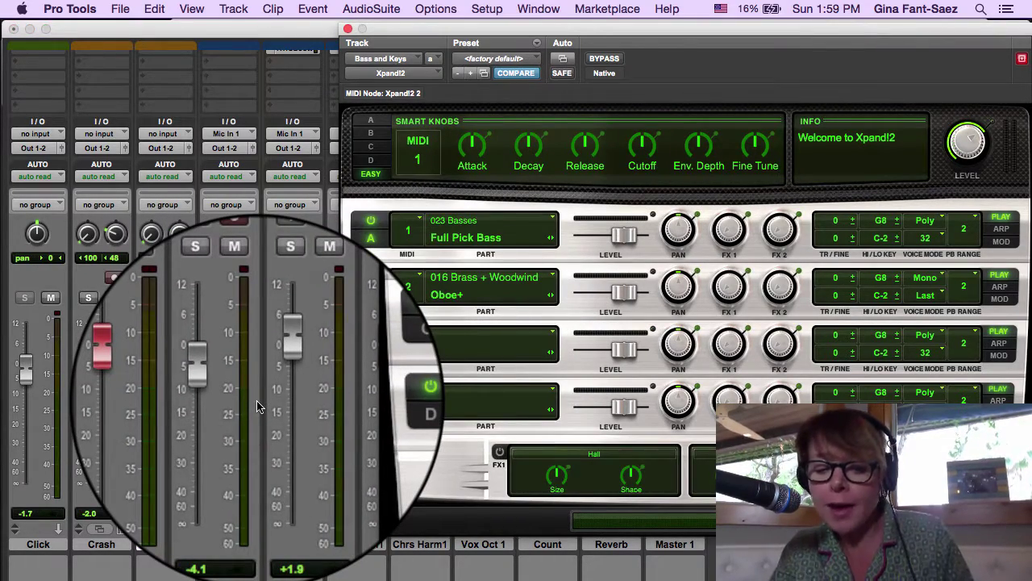
{"action": "key", "text": "super+shift+n"}
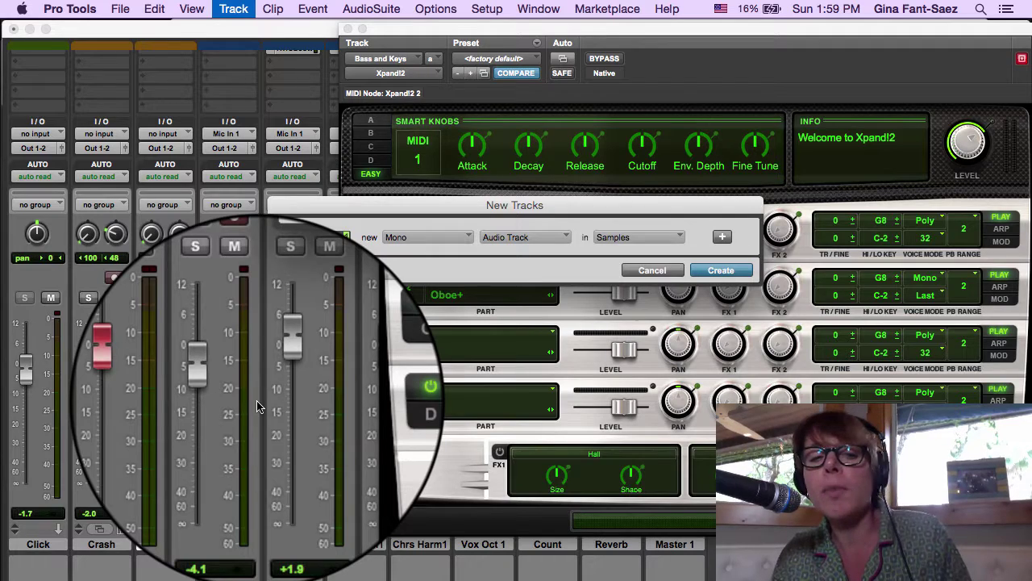
{"action": "left_click", "coordinate": [435, 237]}
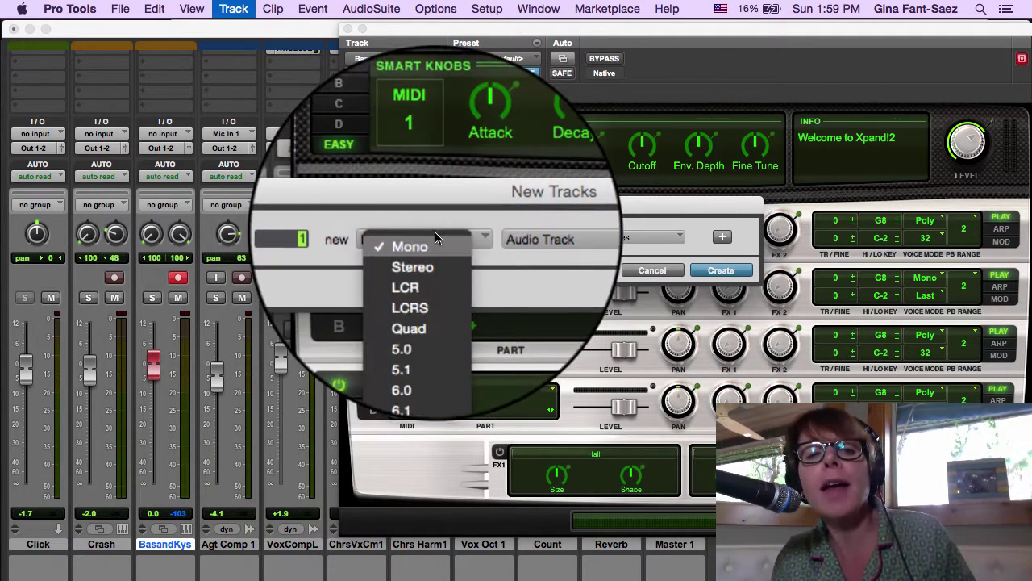
{"action": "left_click", "coordinate": [526, 236]}
{"action": "left_click", "coordinate": [527, 236]}
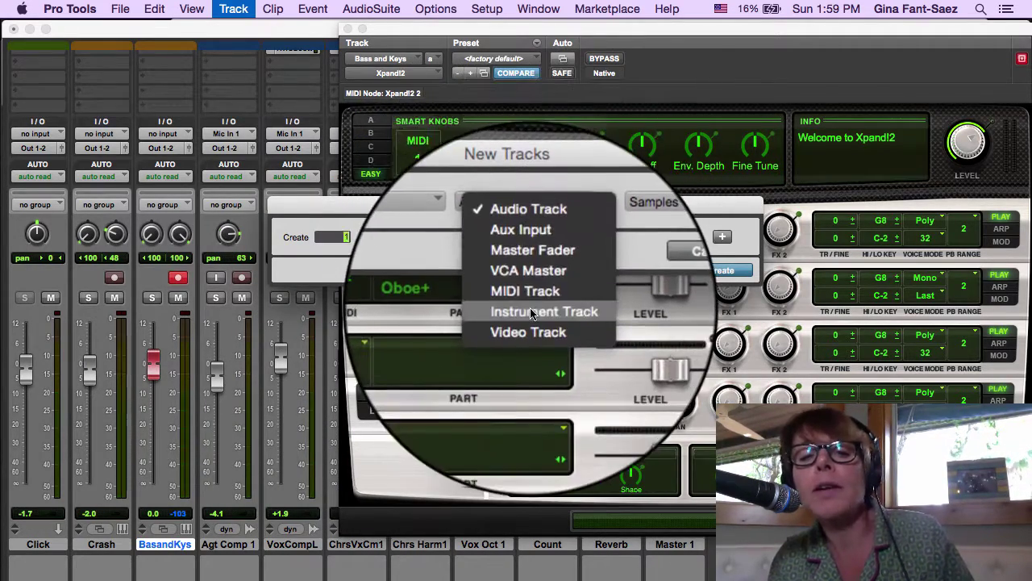
{"action": "left_click", "coordinate": [532, 298]}
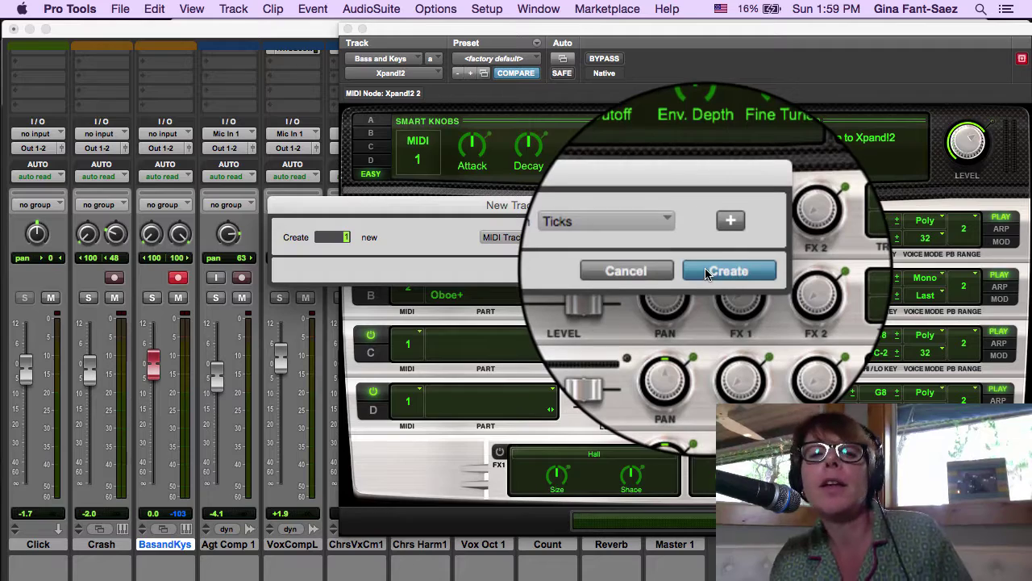
{"action": "left_click", "coordinate": [706, 272]}
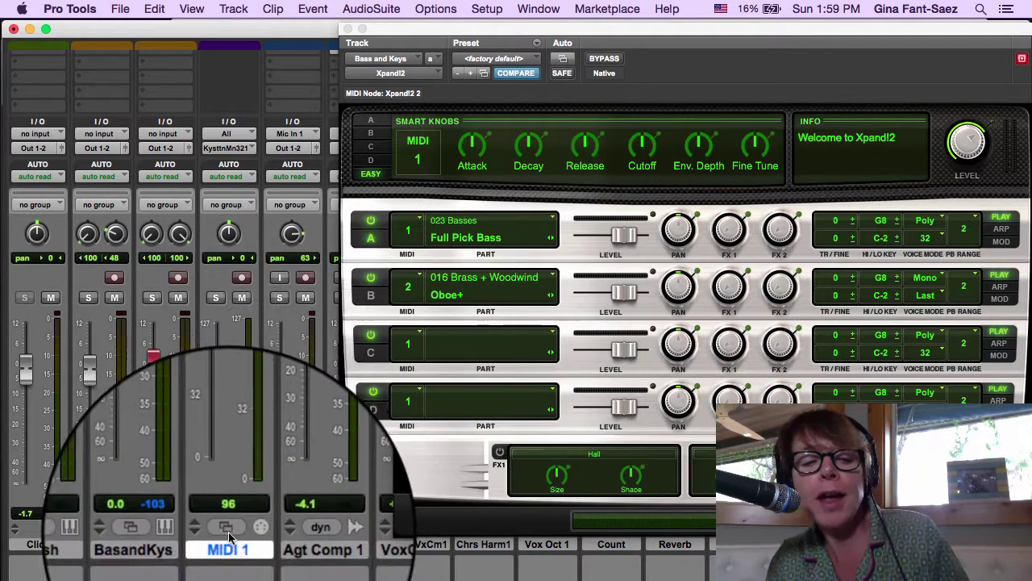
Rename the new MIDI track as Oboe Keys.
{"action": "double_click", "coordinate": [230, 547]}
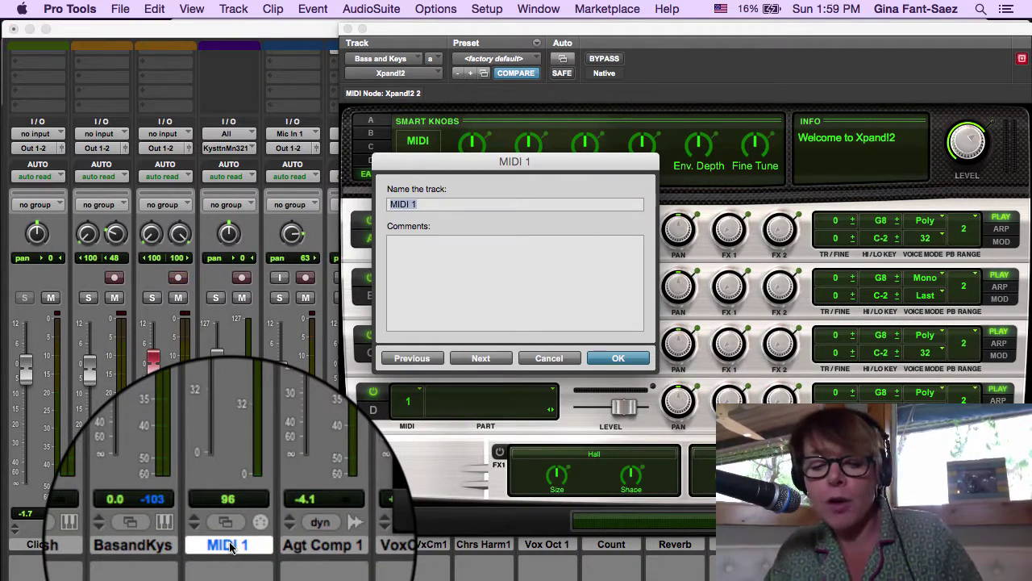
{"action": "type", "text": "Oboe Keys"}
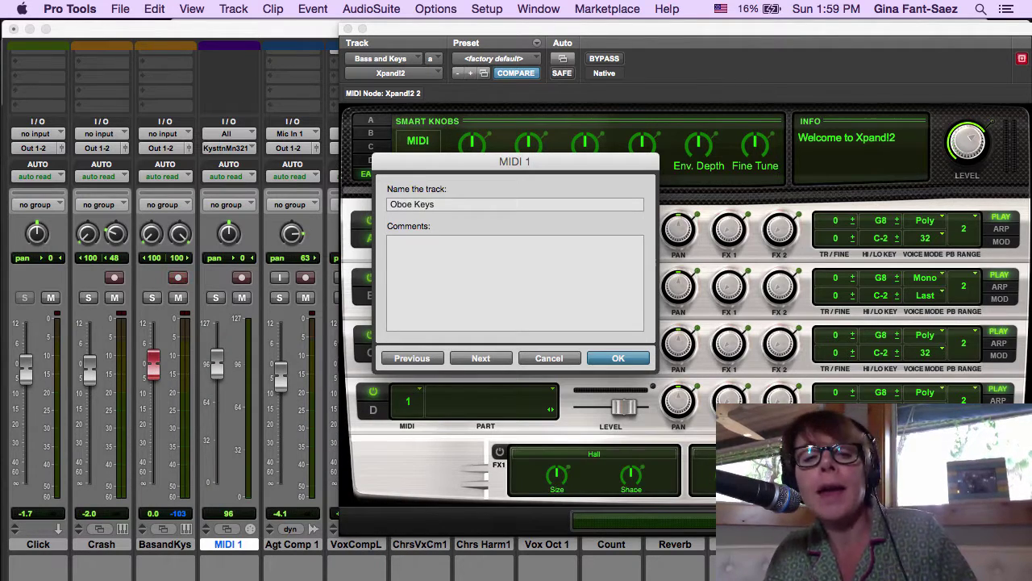
{"action": "key", "text": "Return"}
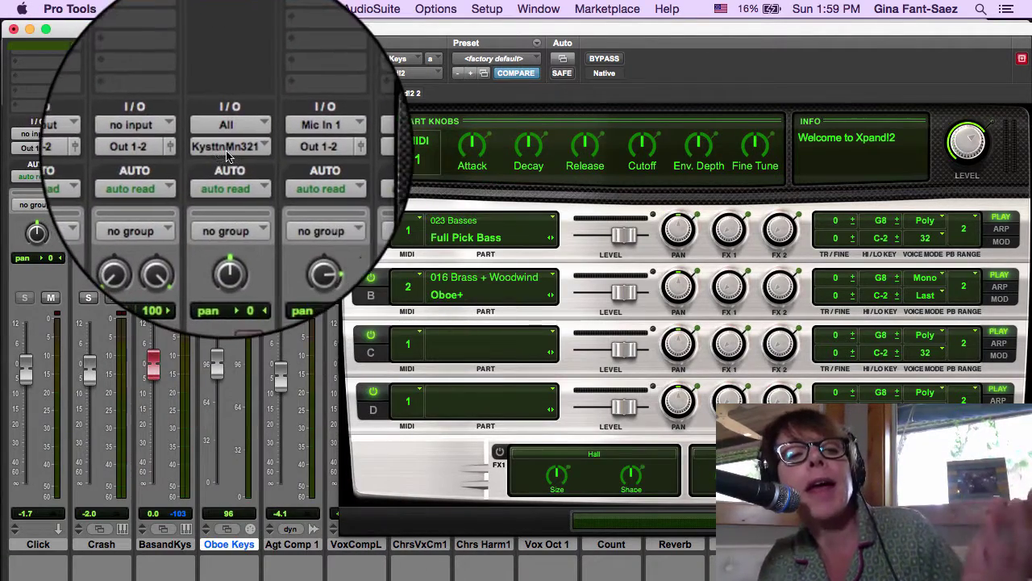
Route the Oboe Keys MIDI output to channel-2 of Bass and Keys - Xpand!2 2 and verify the assignment.
{"action": "left_click", "coordinate": [228, 152]}
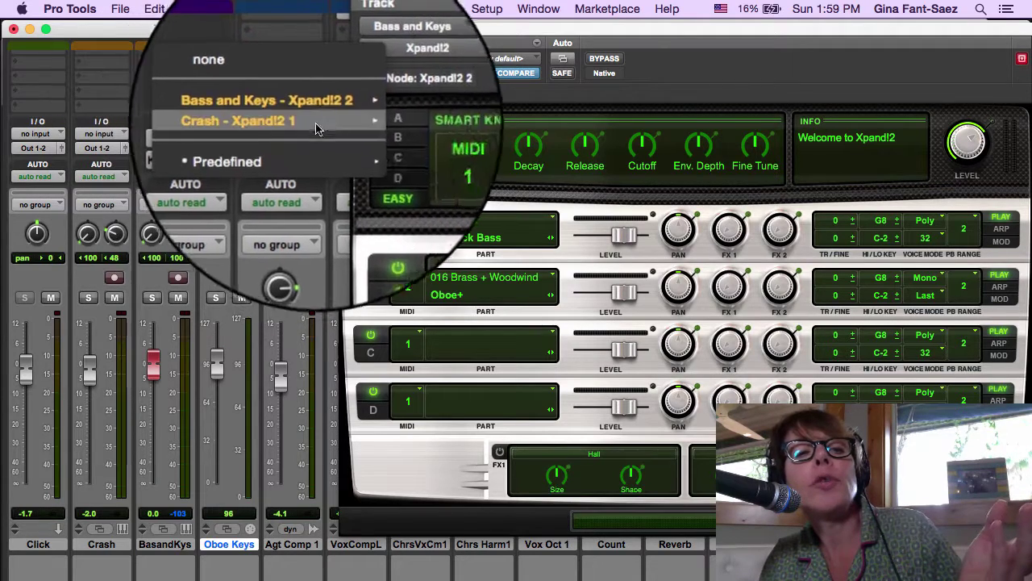
{"action": "mouse_move", "coordinate": [329, 101]}
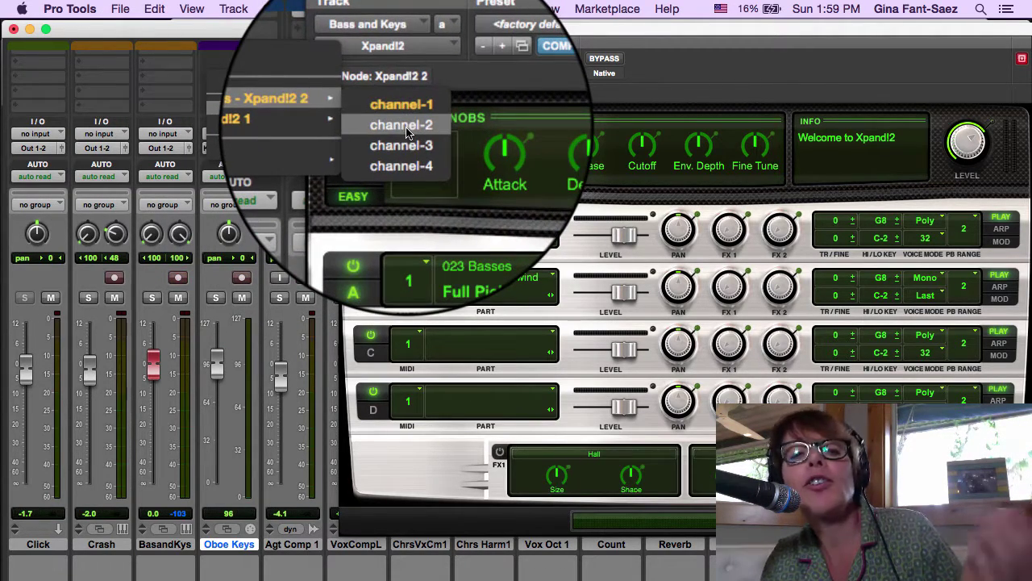
{"action": "left_click", "coordinate": [405, 128]}
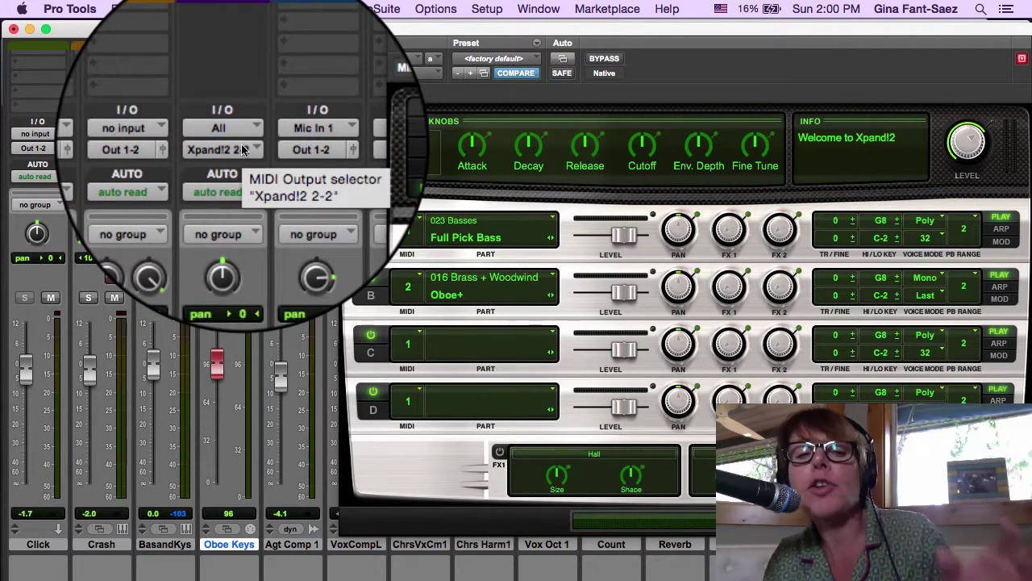
{"action": "left_click", "coordinate": [227, 148]}
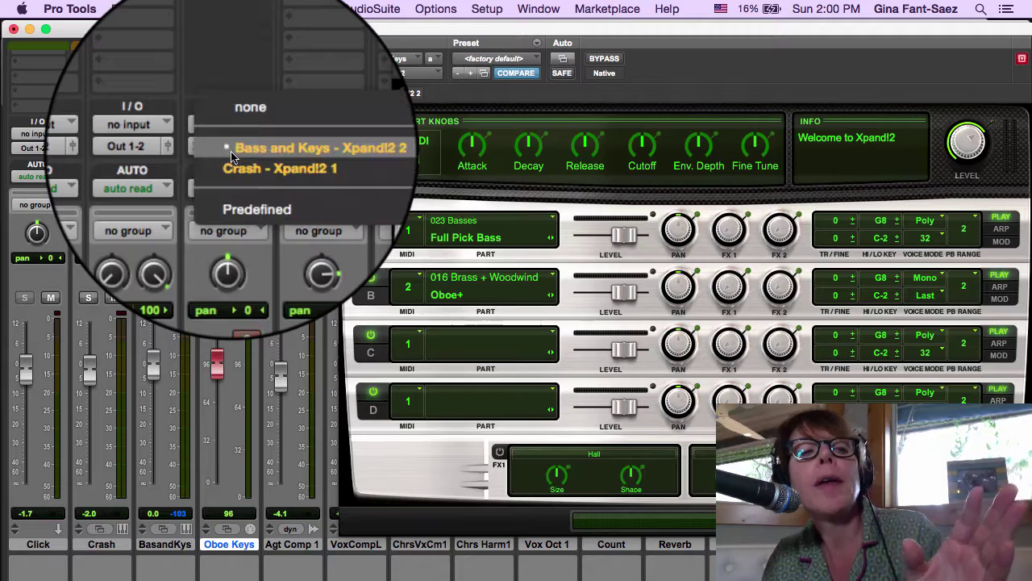
{"action": "mouse_move", "coordinate": [362, 154]}
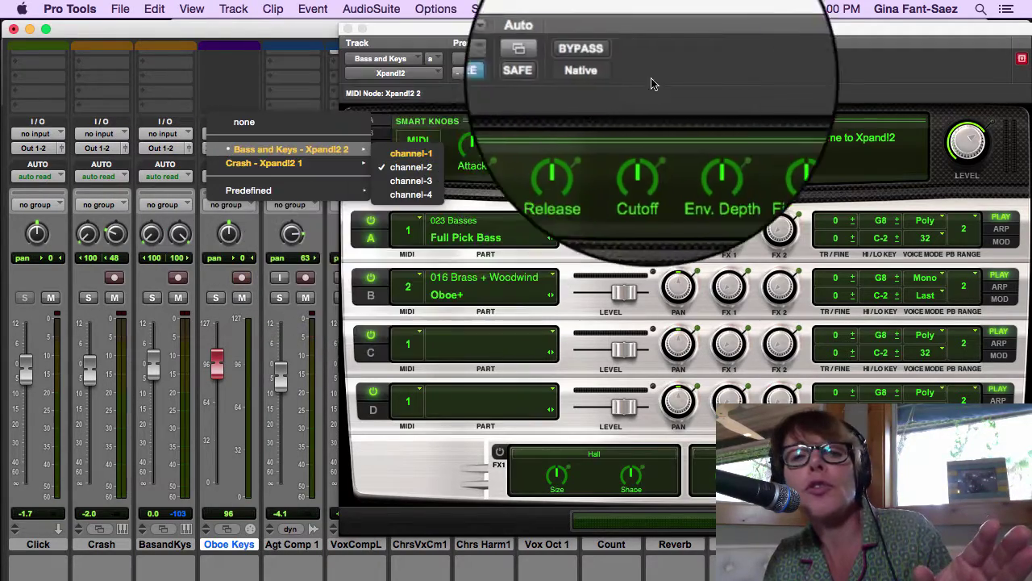
{"action": "left_click", "coordinate": [409, 164]}
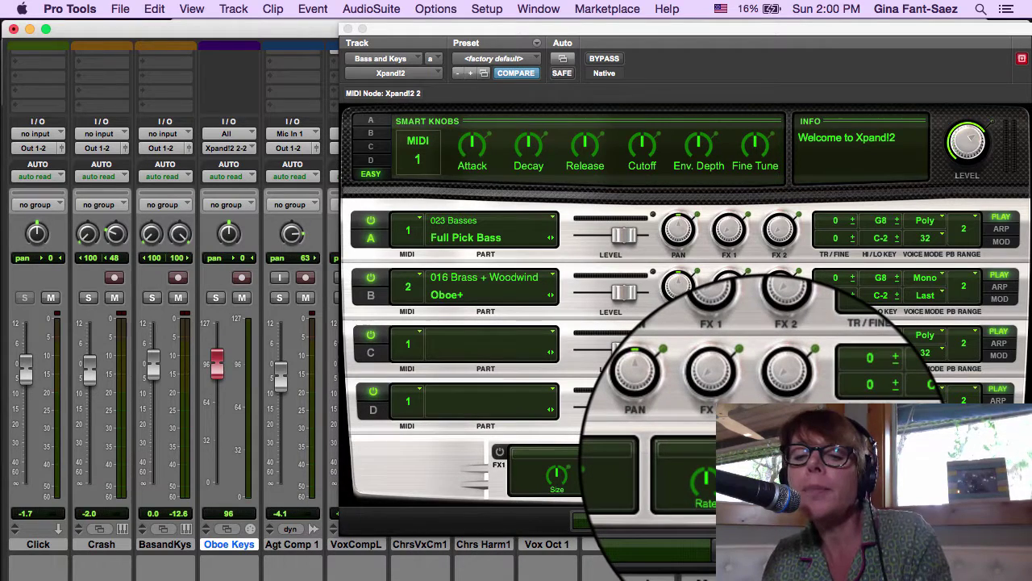
Increase the Size of the FX1 Hall reverb and raise the FX 1 send of oboe part B.
{"action": "left_click", "coordinate": [562, 474]}
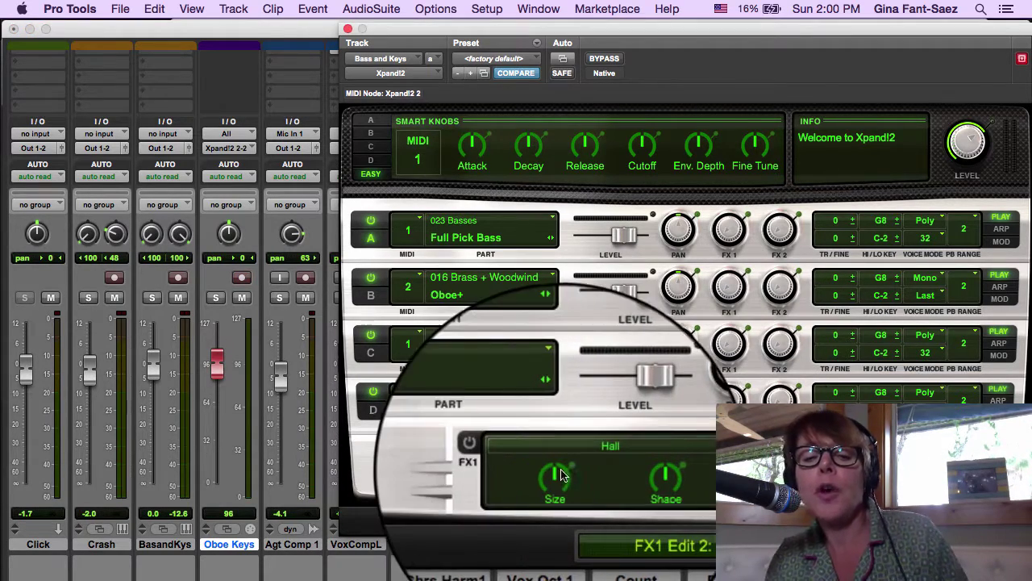
{"action": "left_click_drag", "start_coordinate": [559, 485], "coordinate": [571, 453]}
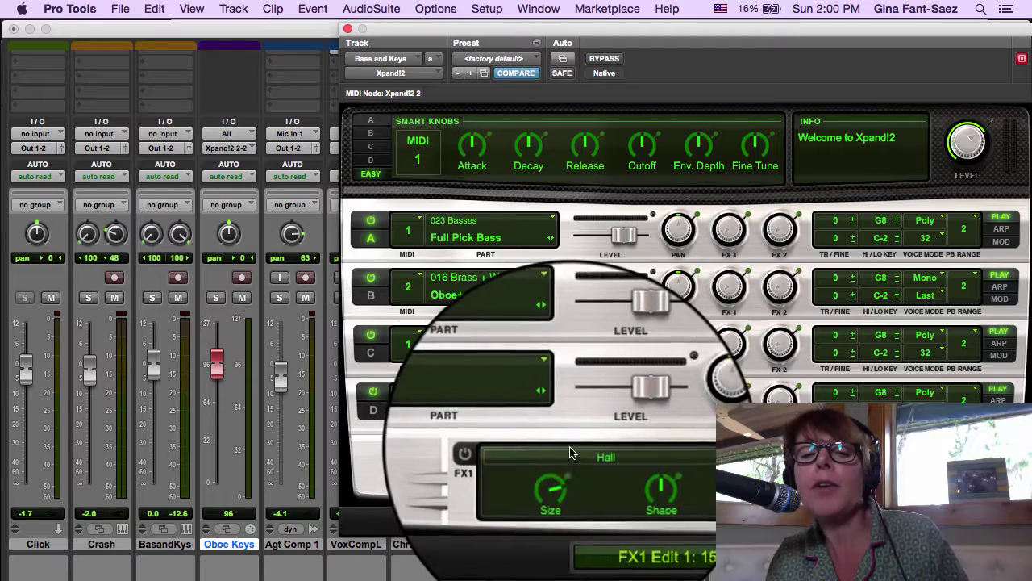
{"action": "left_click", "coordinate": [725, 282]}
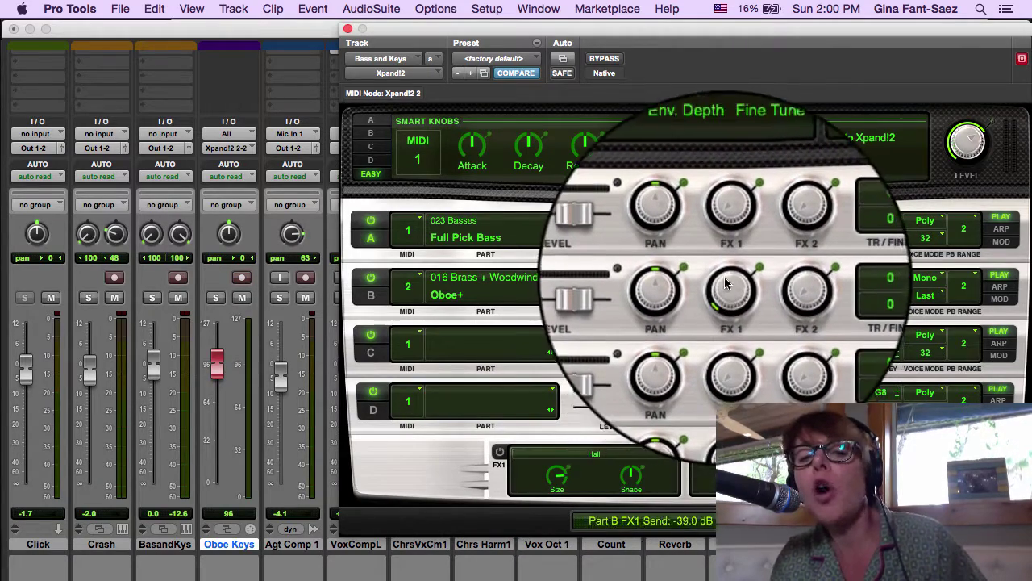
{"action": "left_click_drag", "start_coordinate": [725, 282], "coordinate": [691, 301]}
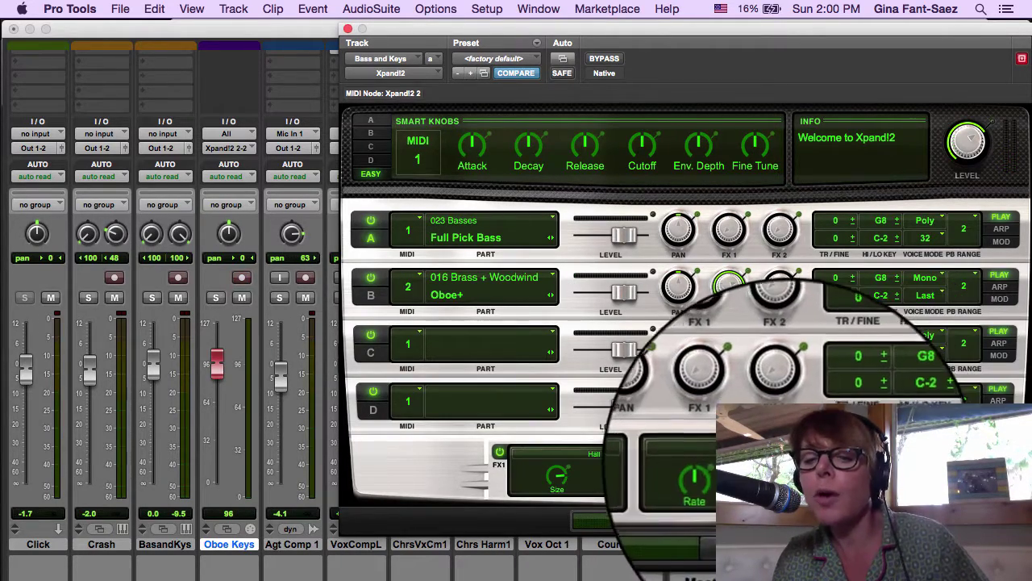
Choose the Ping Pong delay for the second Xpand!2 effect and raise the FX 2 send of oboe part B.
{"action": "left_click", "coordinate": [787, 455]}
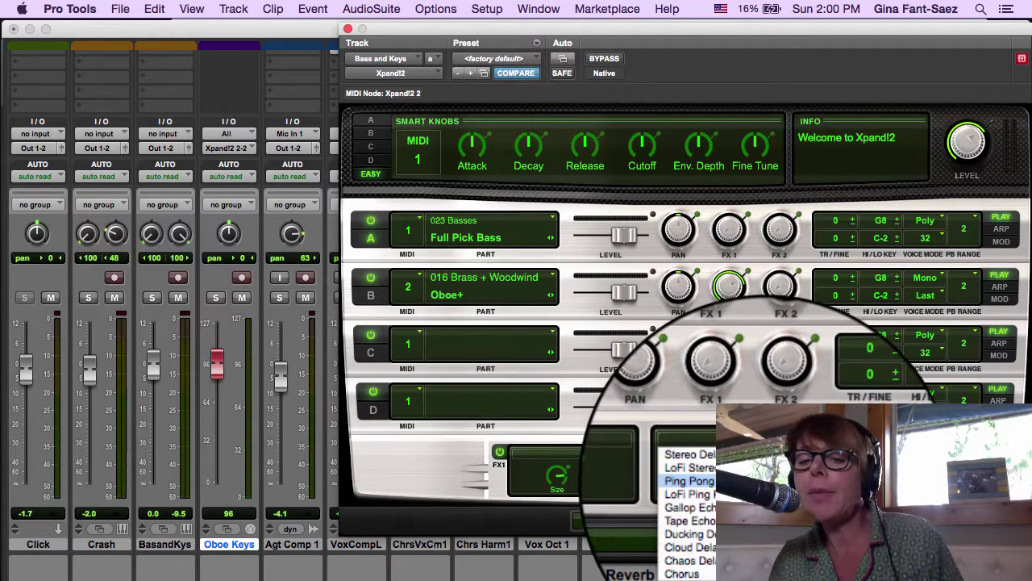
{"action": "left_click", "coordinate": [689, 481]}
{"action": "left_click_drag", "start_coordinate": [776, 292], "coordinate": [811, 231]}
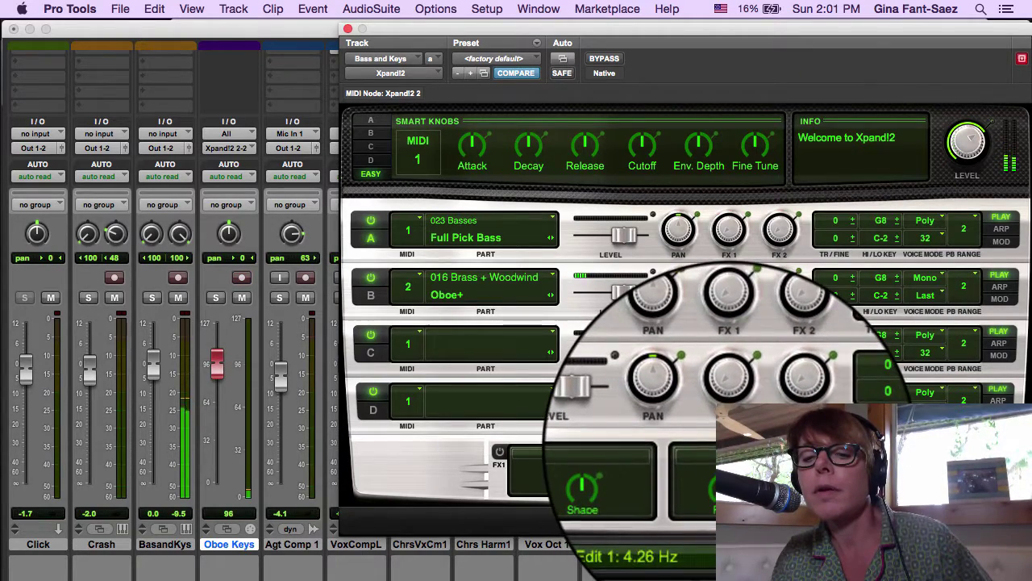
Switch FX1 on, add a little FX 1 send to bass part A with Bass and Keys record-enabled, and close the plug-in window.
{"action": "left_click", "coordinate": [499, 452]}
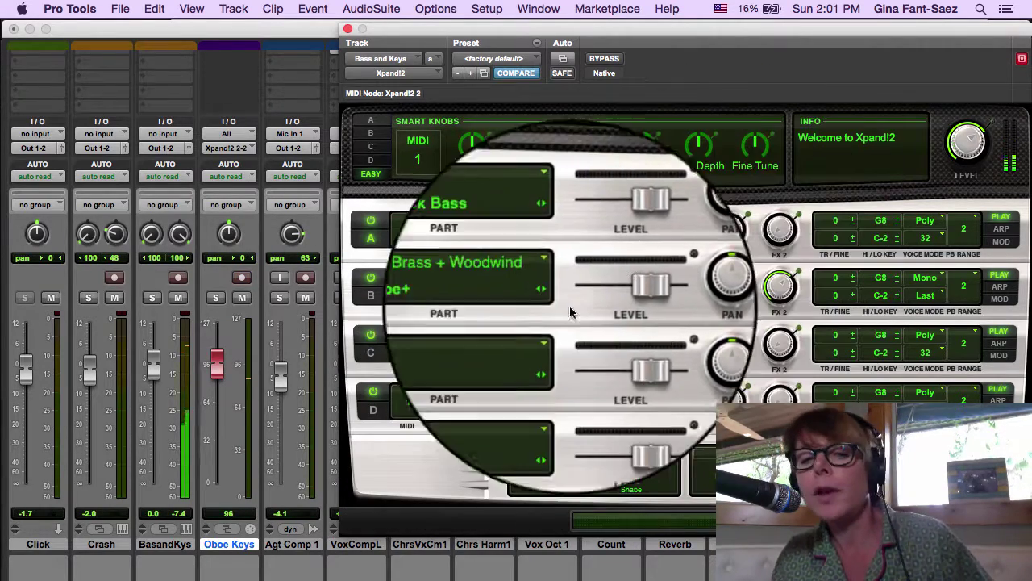
{"action": "left_click", "coordinate": [178, 279]}
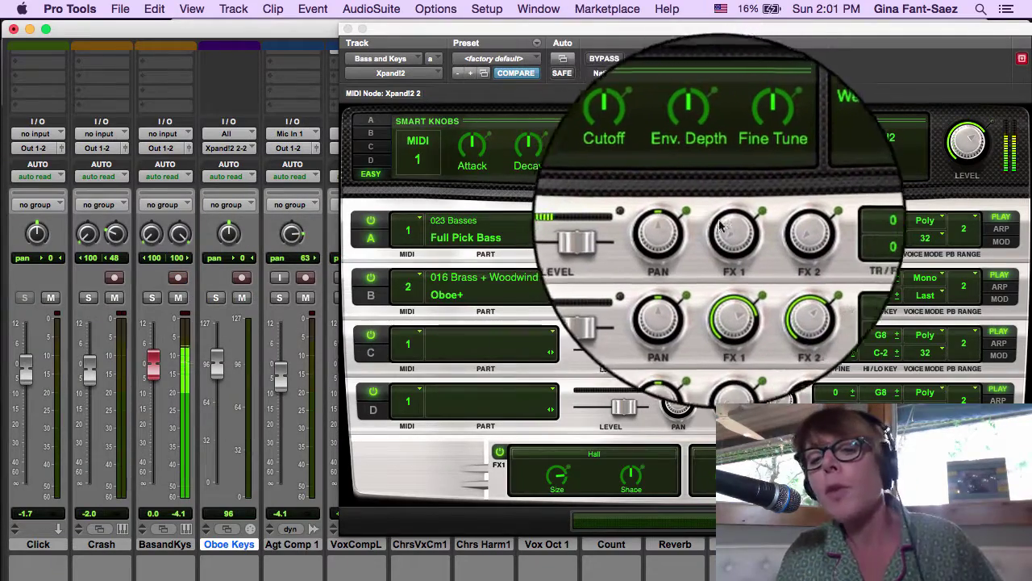
{"action": "left_click_drag", "start_coordinate": [728, 240], "coordinate": [732, 211]}
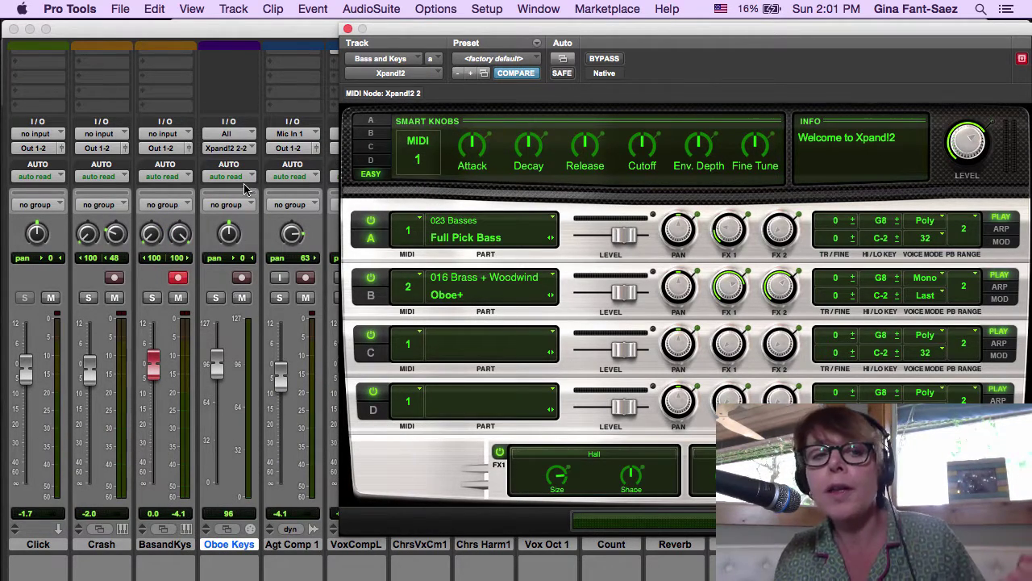
{"action": "left_click", "coordinate": [348, 30]}
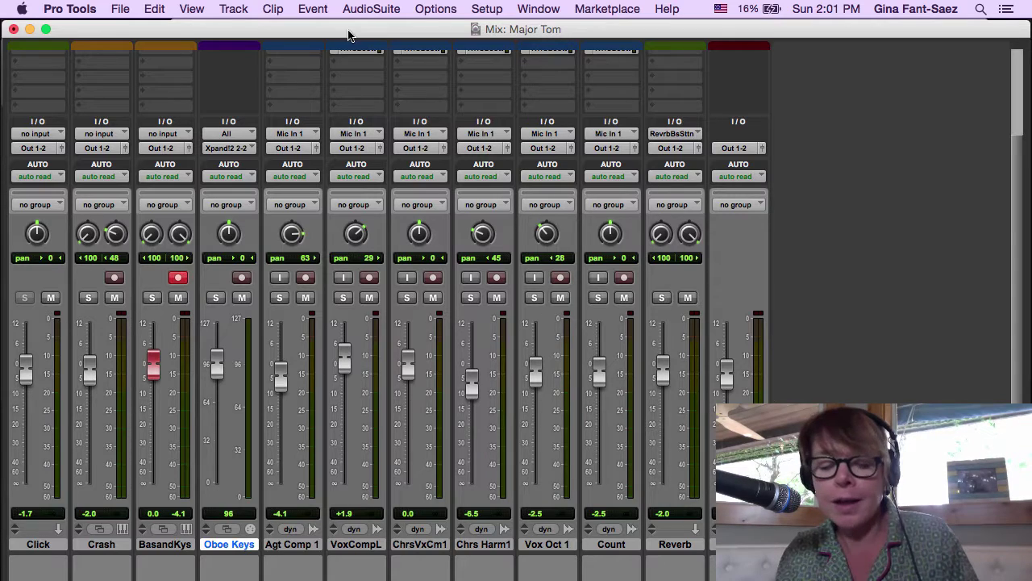
Switch to Safari, move the Space Oddity chord page window aside to uncover the mixer, and reduce its page zoom one level.
{"action": "key", "text": "super+Tab"}
{"action": "key", "text": "super+Tab"}
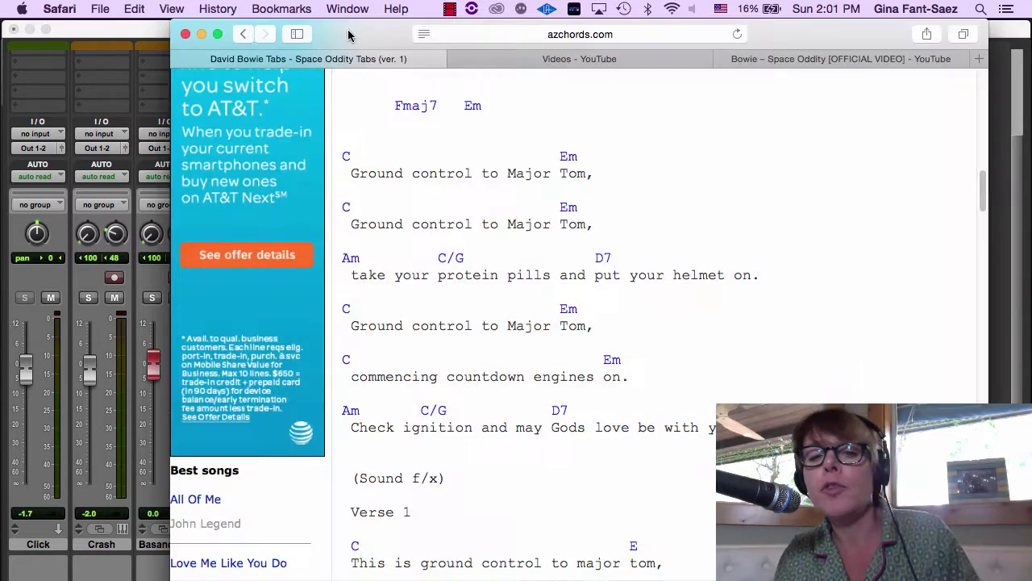
{"action": "left_click_drag", "start_coordinate": [343, 37], "coordinate": [743, 45]}
{"action": "key", "text": "super+minus"}
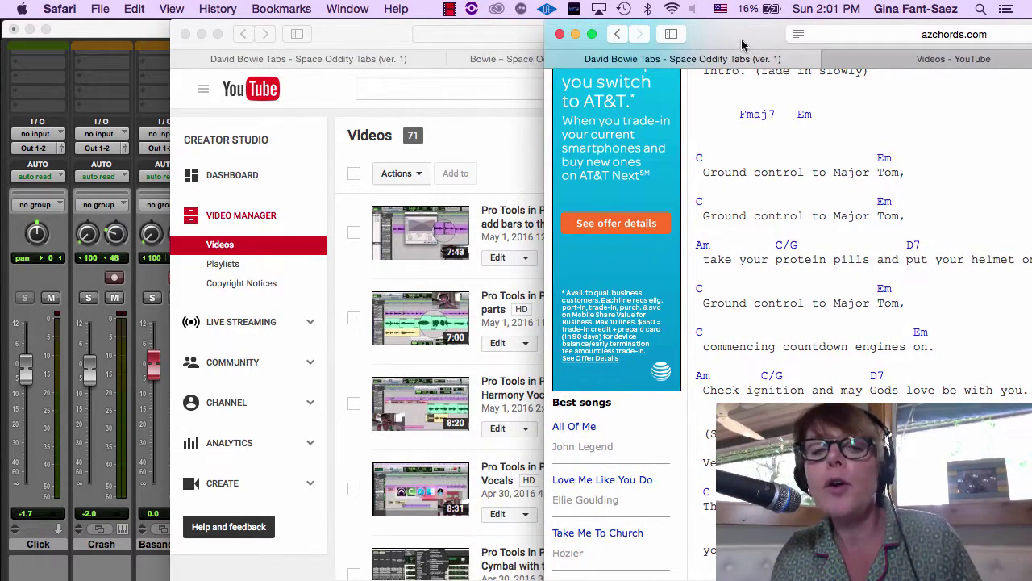
Close the extra Safari window with the YouTube tabs, keeping the Space Oddity chord page open beside the mixer.
{"action": "left_click", "coordinate": [524, 150]}
{"action": "key", "text": "super+w"}
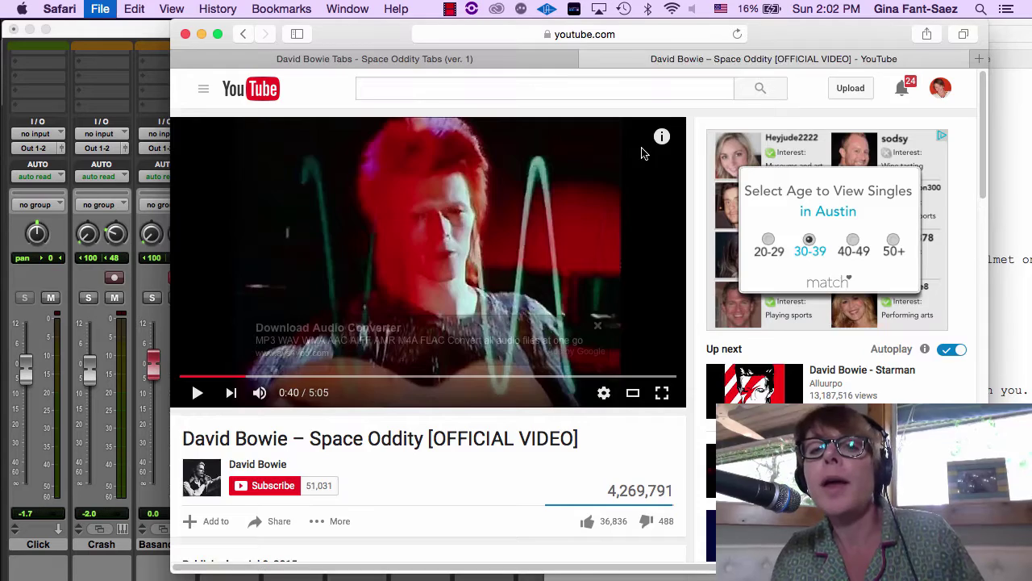
{"action": "key", "text": "super+w"}
{"action": "key", "text": "super+w"}
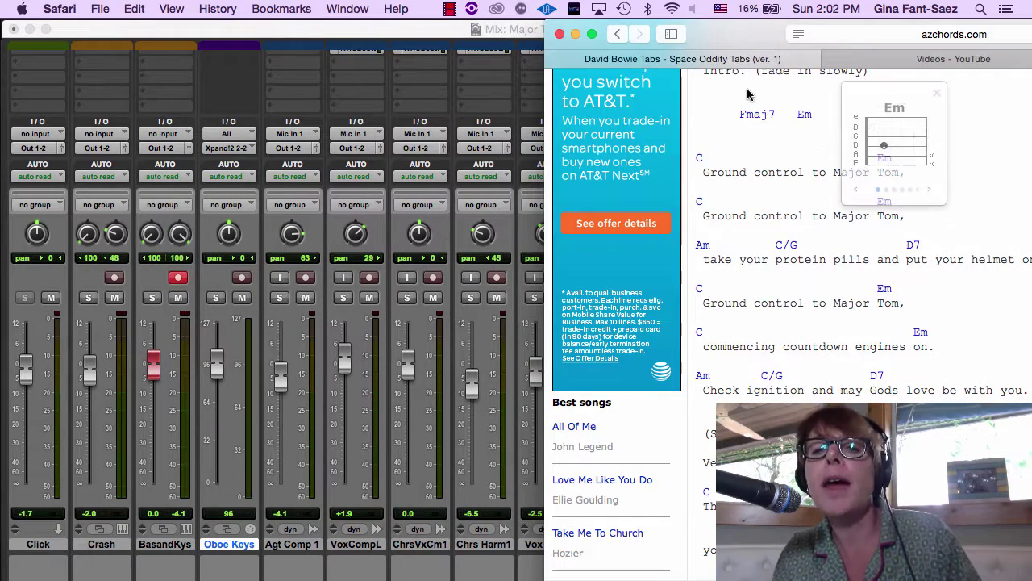
{"action": "mouse_move", "coordinate": [729, 37]}
{"action": "left_mouse_down"}
{"action": "mouse_move", "coordinate": [773, 37]}
{"action": "mouse_move", "coordinate": [745, 38]}
{"action": "left_mouse_up"}
Return to Pro Tools, narrow the Edit window so the chord page is visible beside it, and enlarge the Bass and Keys track height.
{"action": "left_click", "coordinate": [441, 40]}
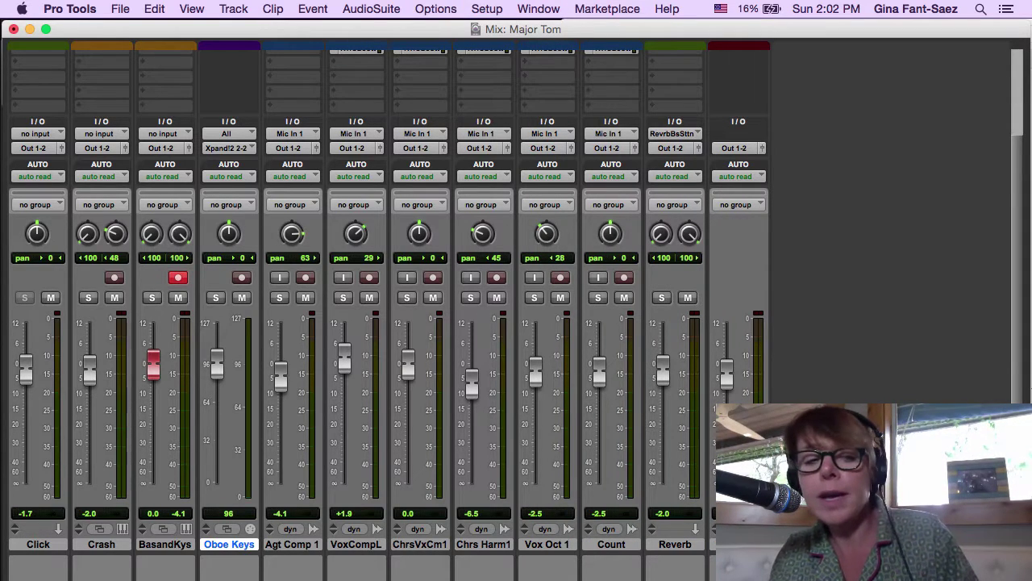
{"action": "key", "text": "super+equal"}
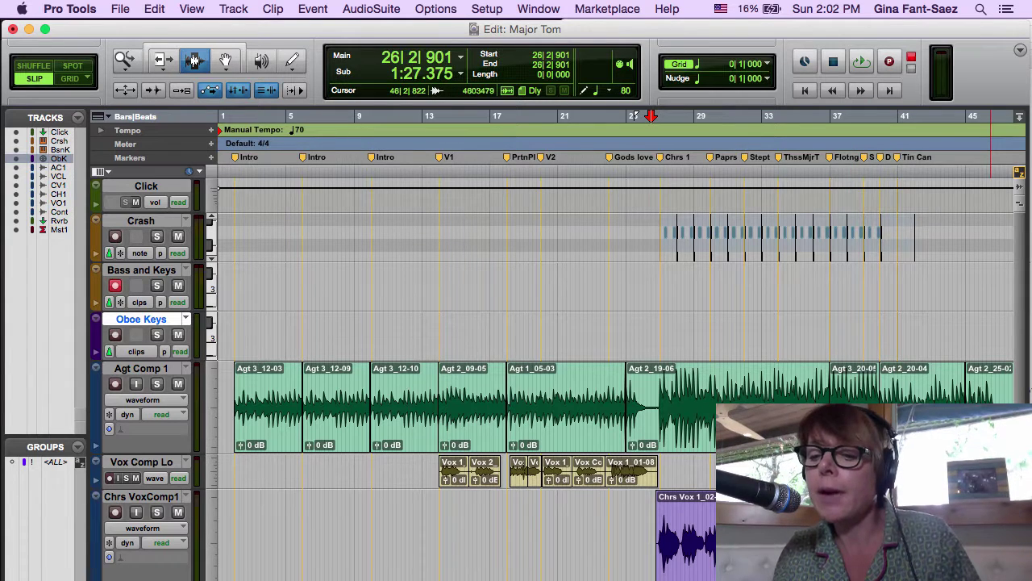
{"action": "left_click_drag", "start_coordinate": [1031, 391], "coordinate": [690, 392]}
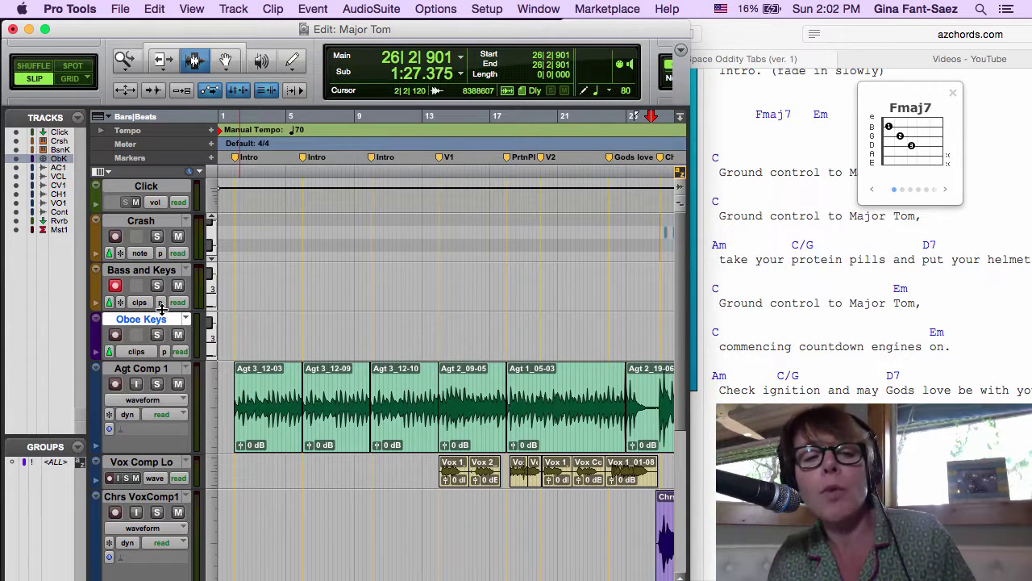
{"action": "left_click_drag", "start_coordinate": [162, 310], "coordinate": [242, 370]}
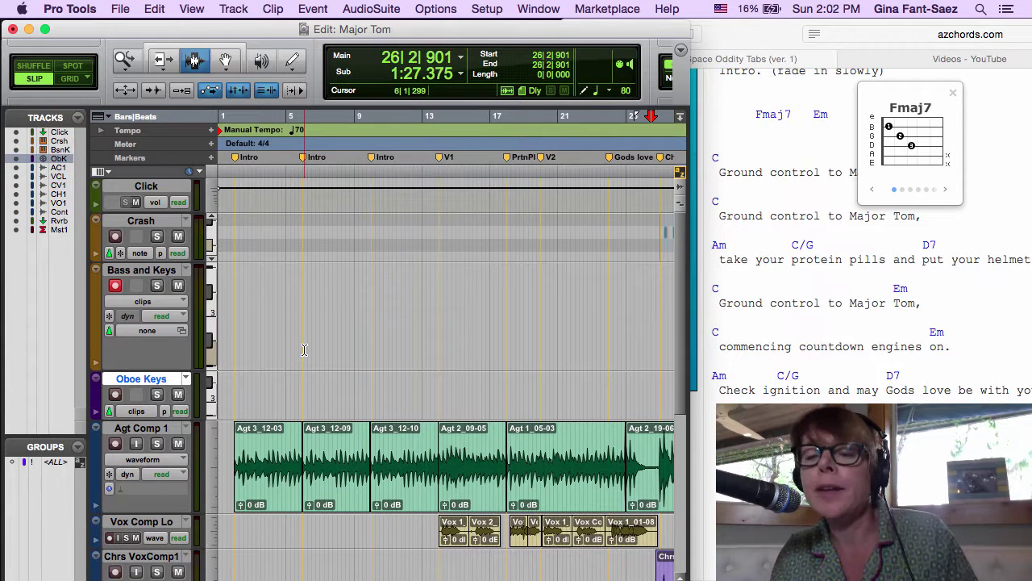
Clear the chord diagrams and examine the intro chords on the Space Oddity page alongside the Bass and Keys track.
{"action": "left_click", "coordinate": [955, 97]}
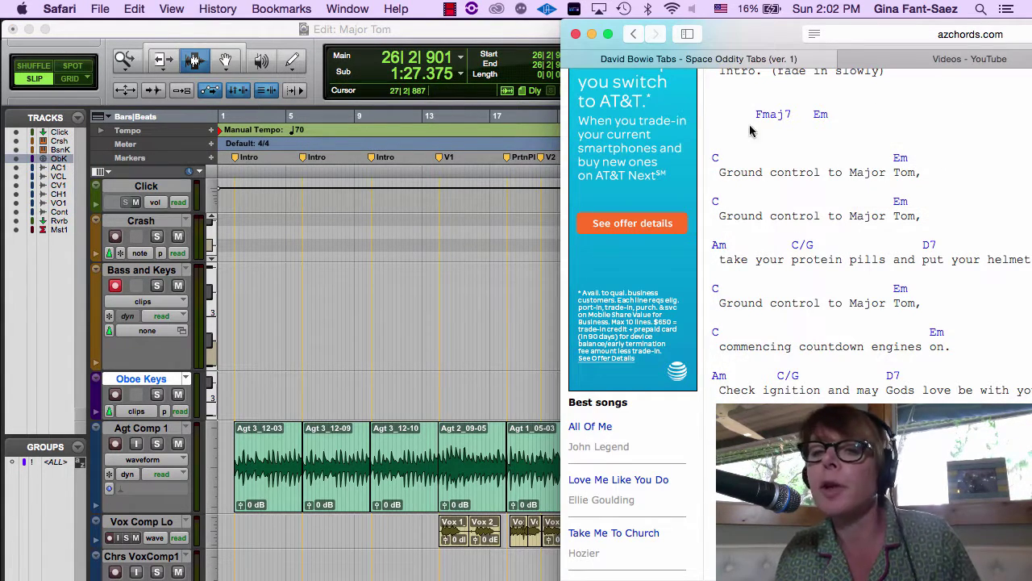
{"action": "mouse_move", "coordinate": [716, 159]}
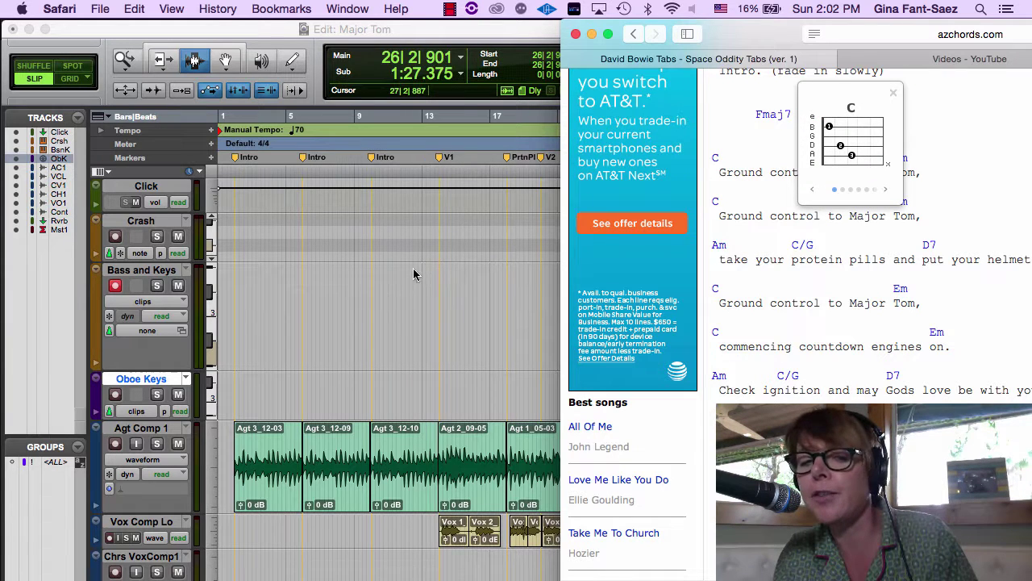
{"action": "left_click", "coordinate": [247, 368]}
{"action": "left_click", "coordinate": [248, 367]}
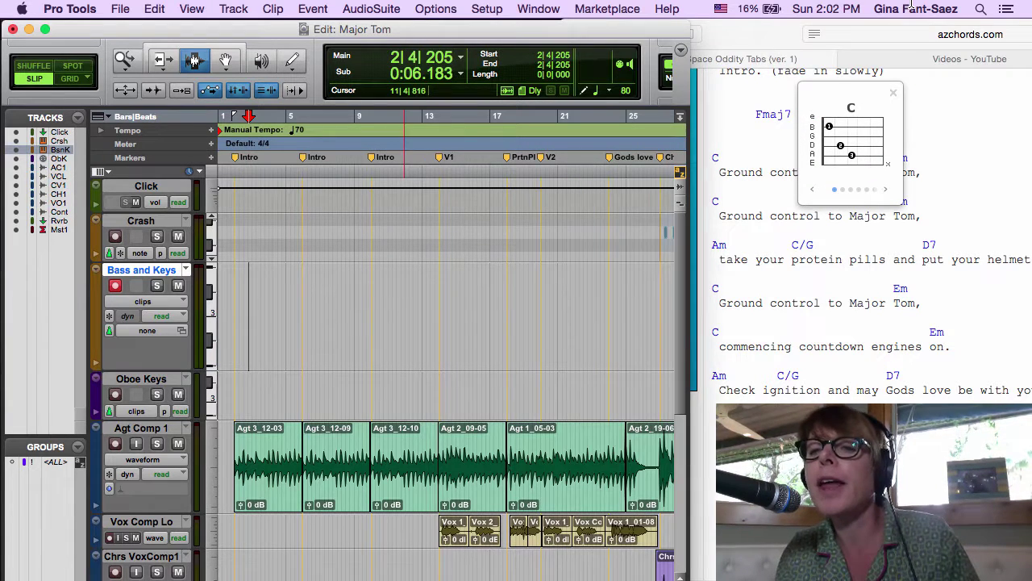
{"action": "left_click", "coordinate": [892, 97]}
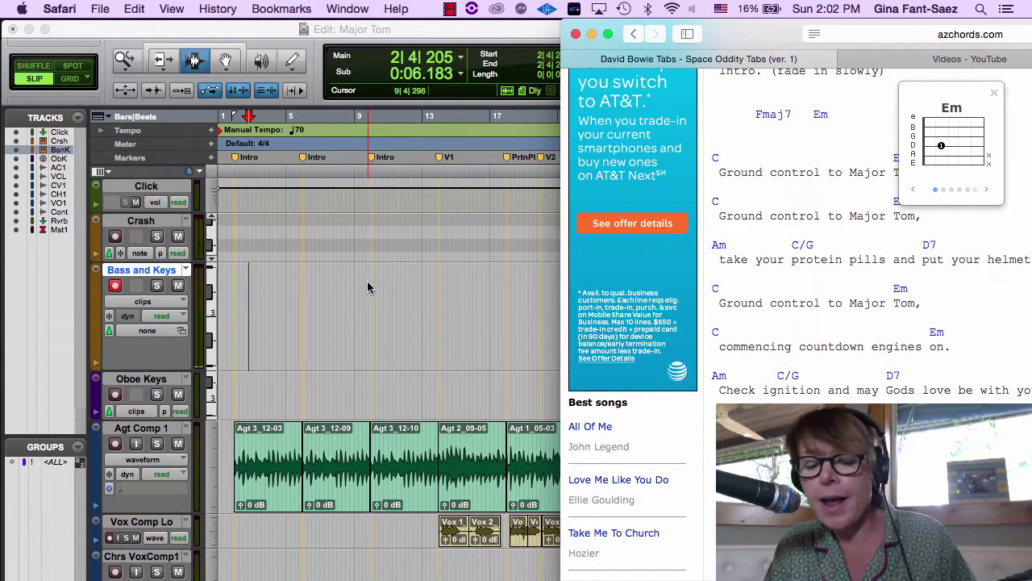
Save the Major Tom session in Pro Tools, return to the session start and start playback from there.
{"action": "key", "text": "super+s"}
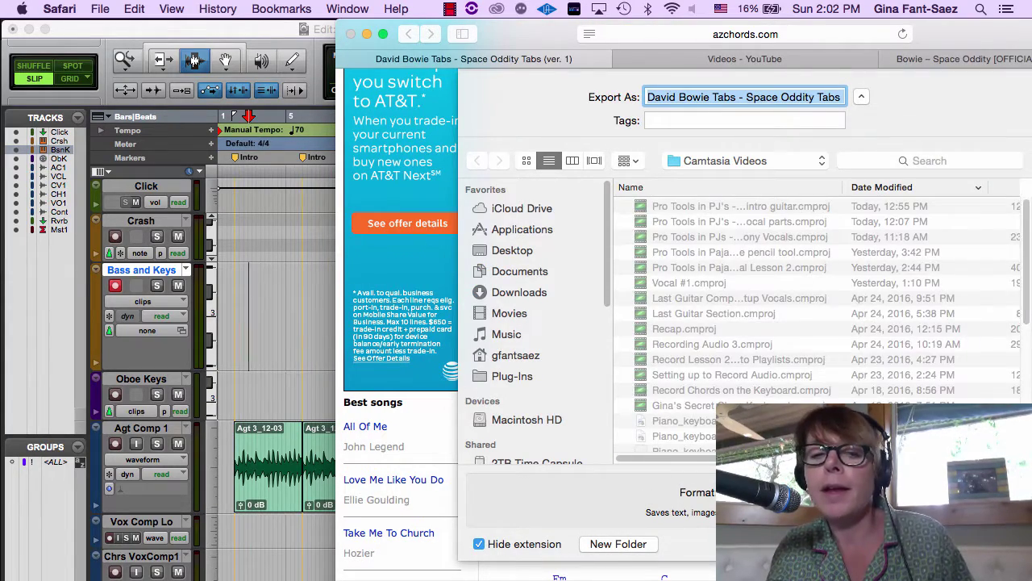
{"action": "key", "text": "Escape"}
{"action": "left_click", "coordinate": [297, 339]}
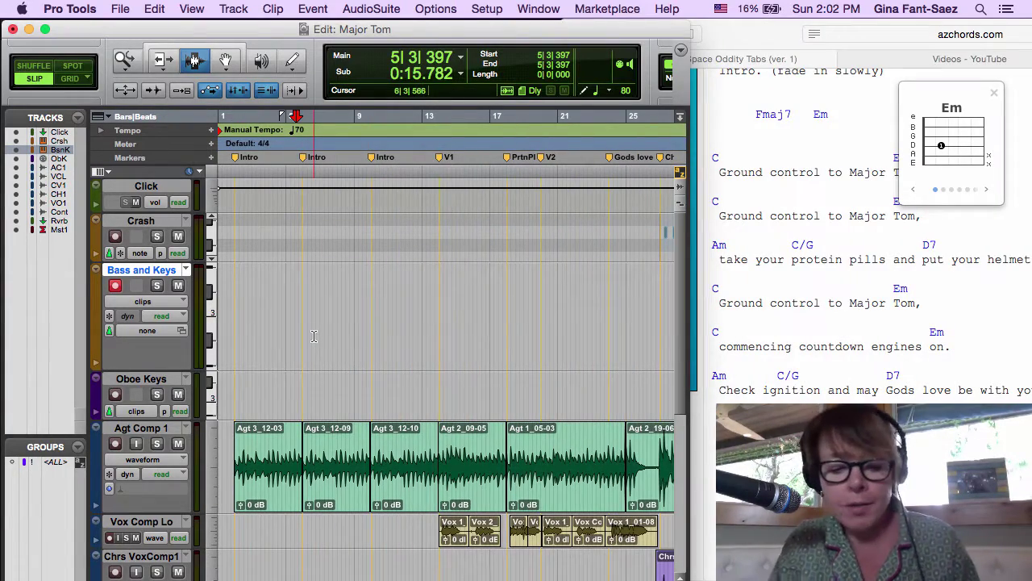
{"action": "key", "text": "super+s"}
{"action": "key", "text": "Return"}
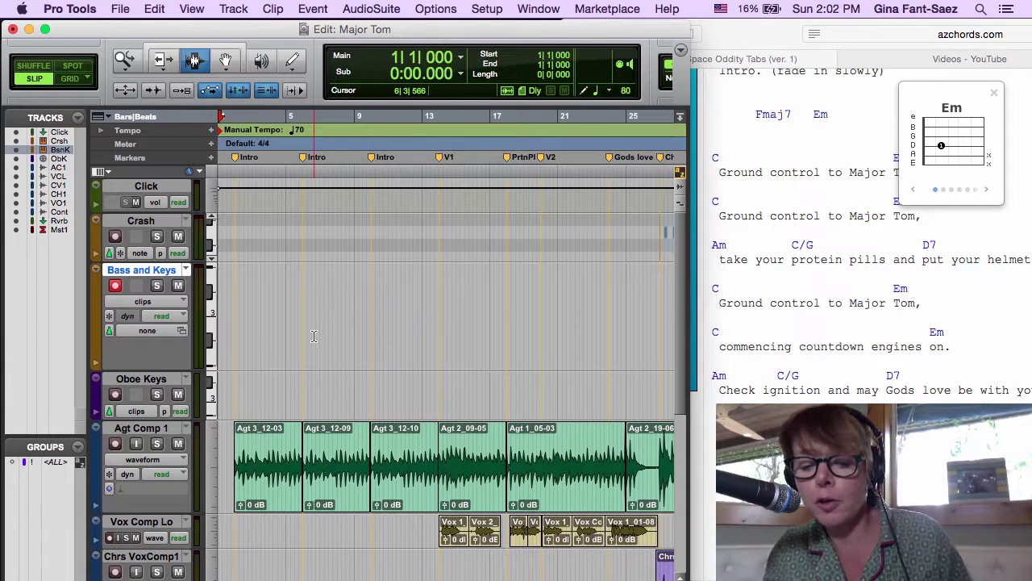
{"action": "key", "text": "space"}
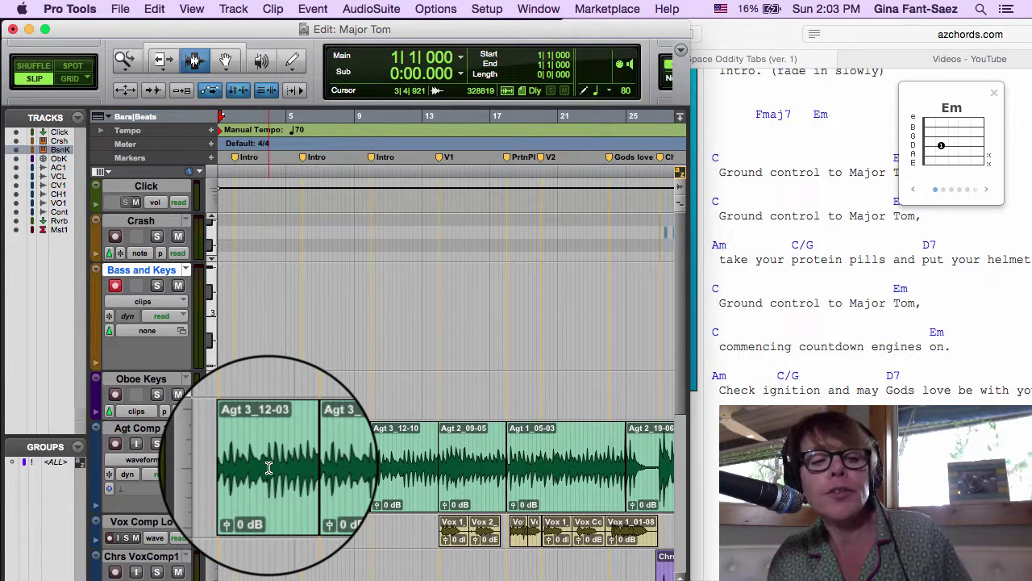
Enable the ALL group, switch to Grid mode and select the first intro section from bar 2 to bar 6 across all tracks.
{"action": "double_click", "coordinate": [268, 468]}
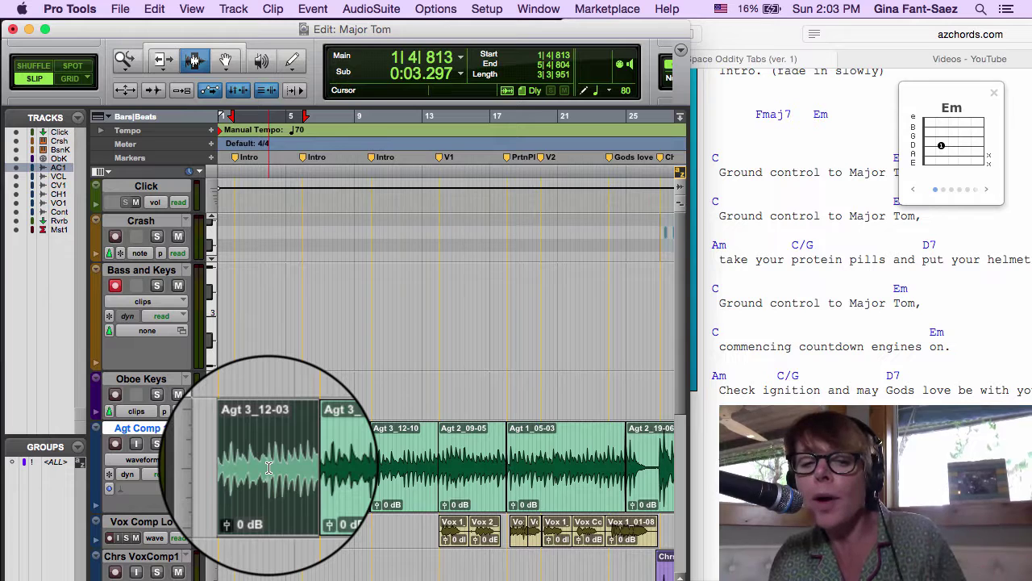
{"action": "left_click", "coordinate": [53, 463]}
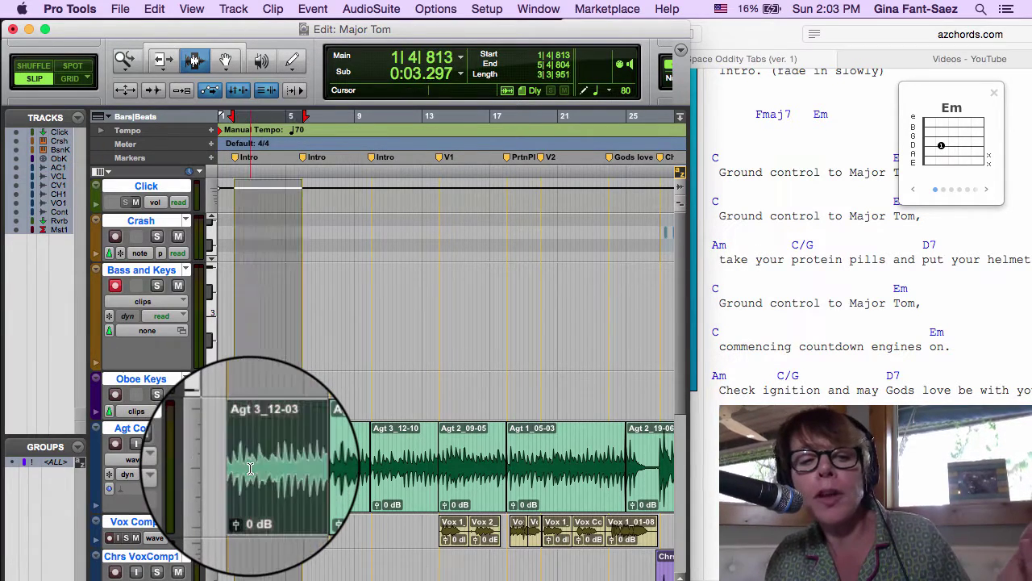
{"action": "left_click", "coordinate": [546, 75]}
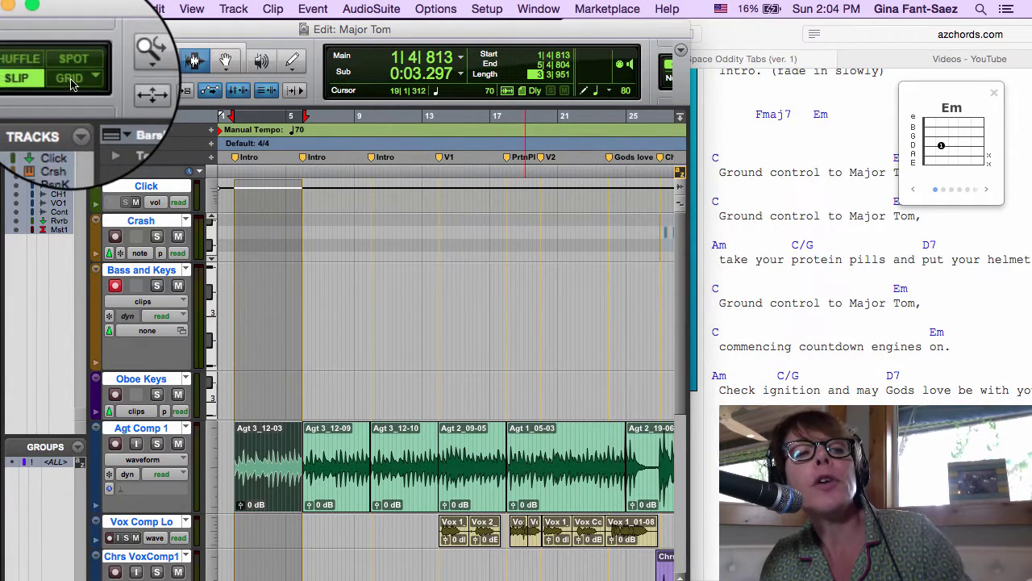
{"action": "left_click", "coordinate": [233, 460]}
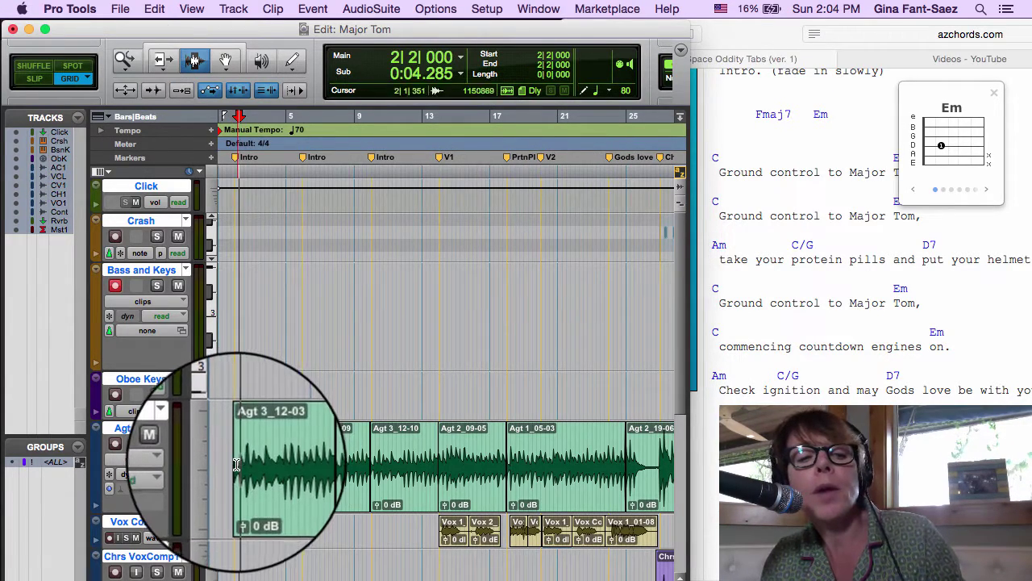
{"action": "left_click_drag", "start_coordinate": [234, 466], "coordinate": [301, 482]}
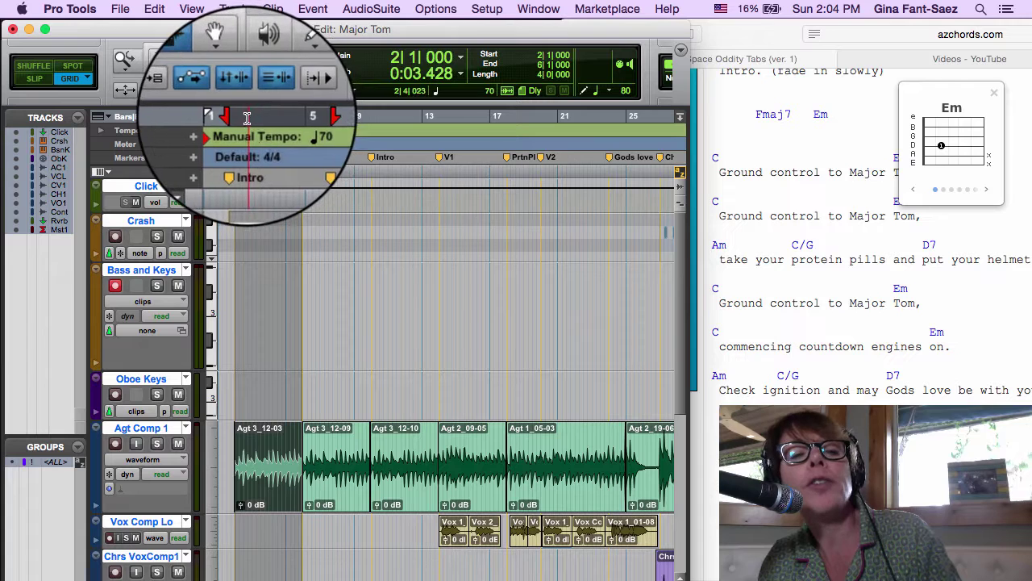
{"action": "left_click_drag", "start_coordinate": [242, 118], "coordinate": [237, 120]}
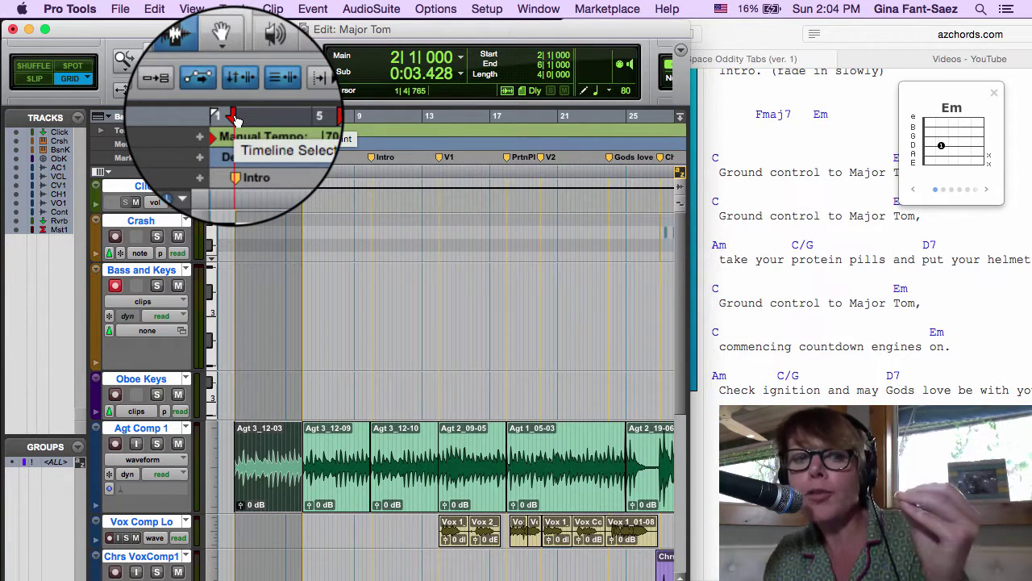
Delete the selected four-bar intro section in Shuffle mode so the remaining clips close up, and restore Grid mode.
{"action": "left_click", "coordinate": [30, 67]}
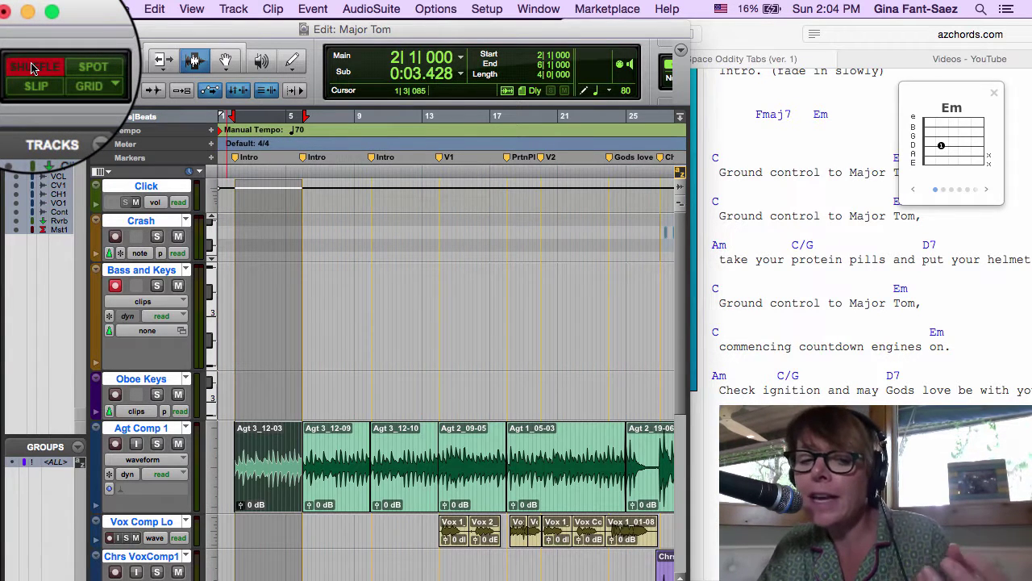
{"action": "key", "text": "Delete"}
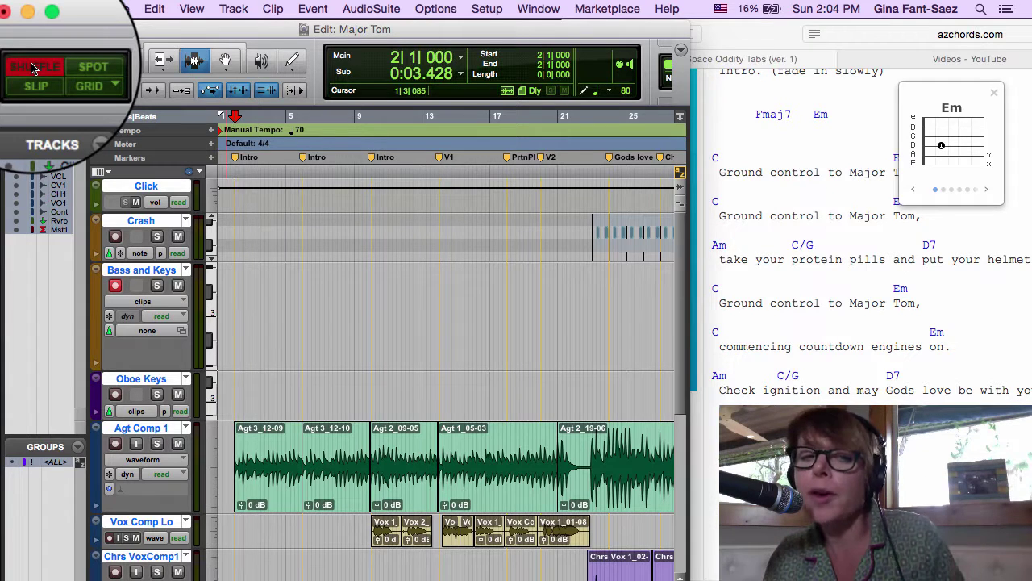
{"action": "left_click", "coordinate": [88, 85]}
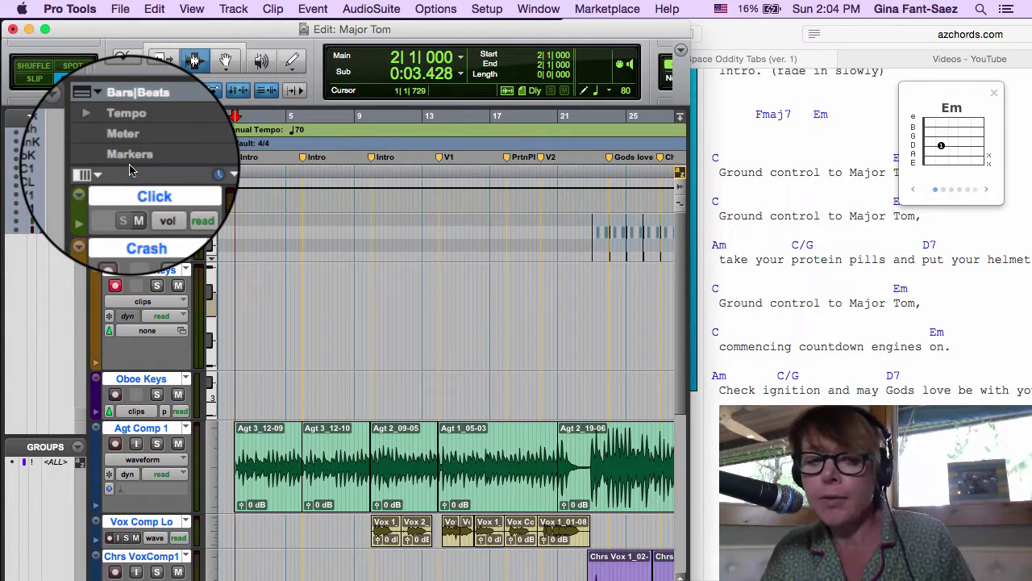
Record a short take on the Bass and Keys track from the session start.
{"action": "key", "text": "Return"}
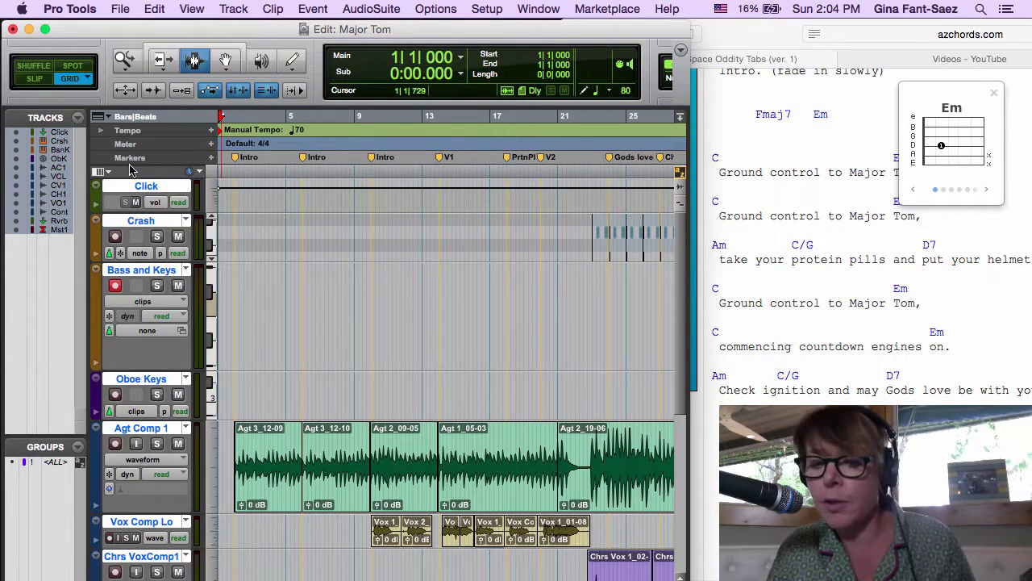
{"action": "key", "text": "super+space"}
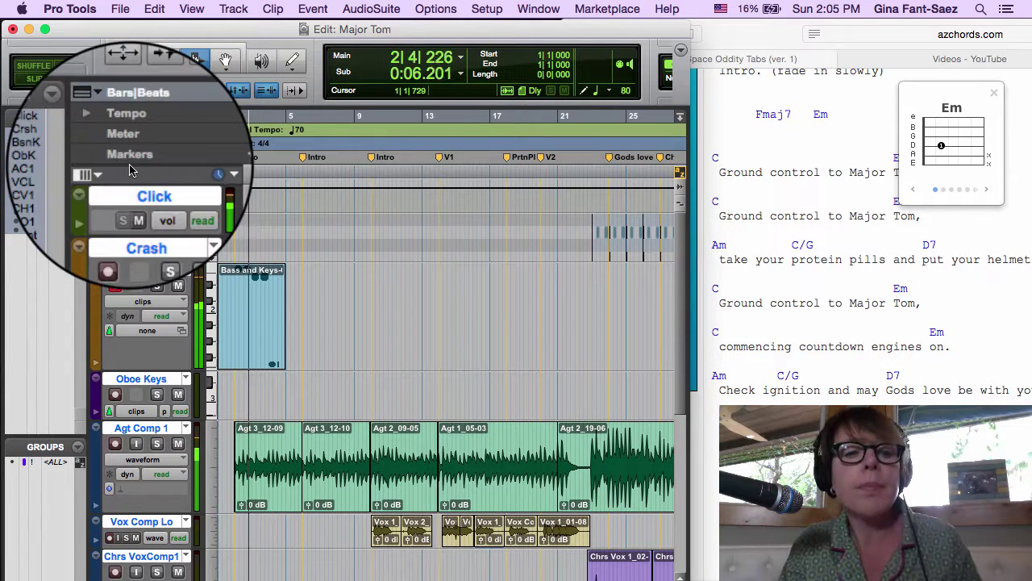
{"action": "key", "text": "space"}
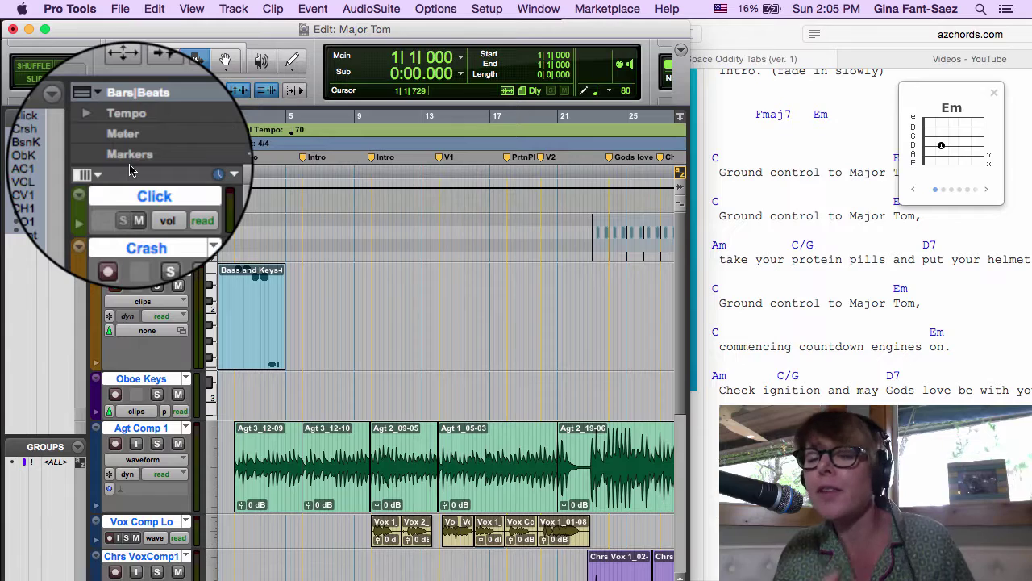
Show the floating Transport window over the Edit window, turn off MIDI Merge and close the Transport.
{"action": "left_click", "coordinate": [560, 9]}
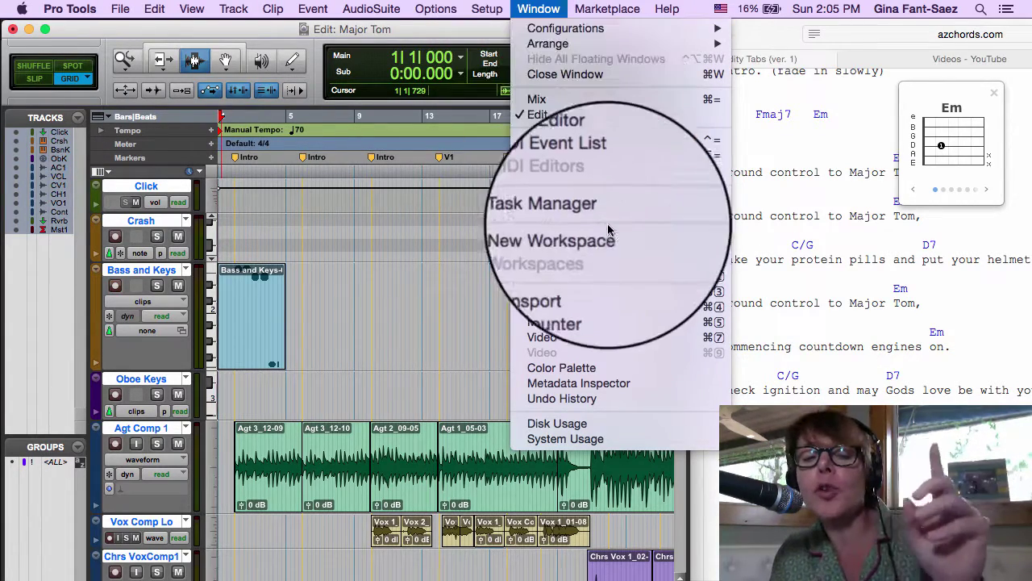
{"action": "left_click", "coordinate": [606, 276]}
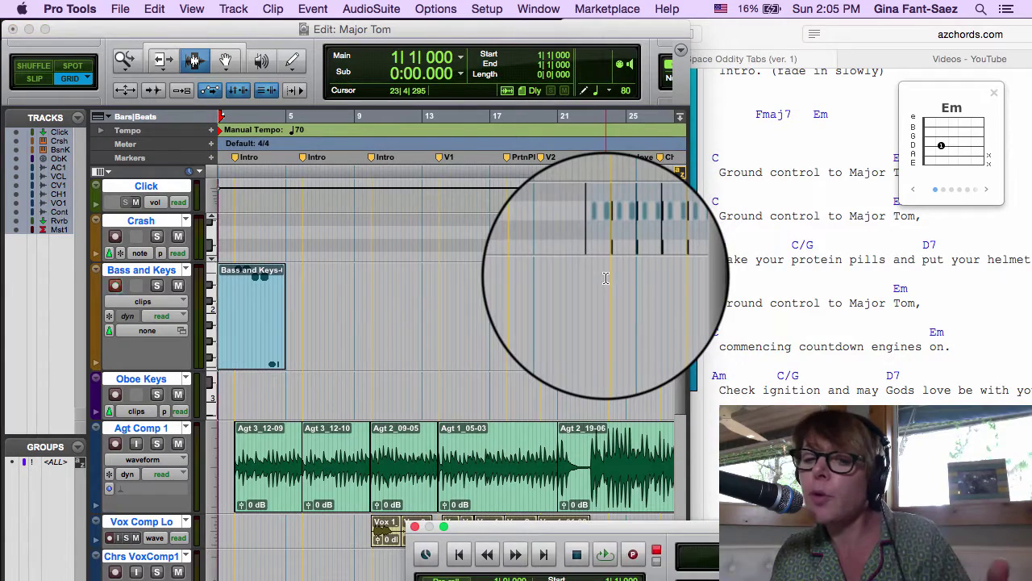
{"action": "left_click_drag", "start_coordinate": [660, 525], "coordinate": [664, 309]}
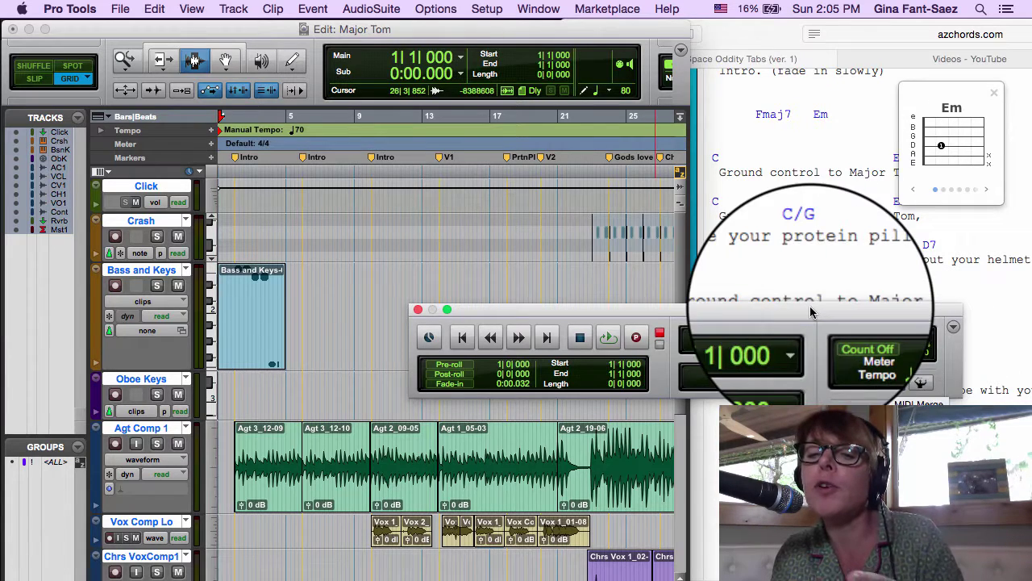
{"action": "left_click_drag", "start_coordinate": [807, 309], "coordinate": [516, 300]}
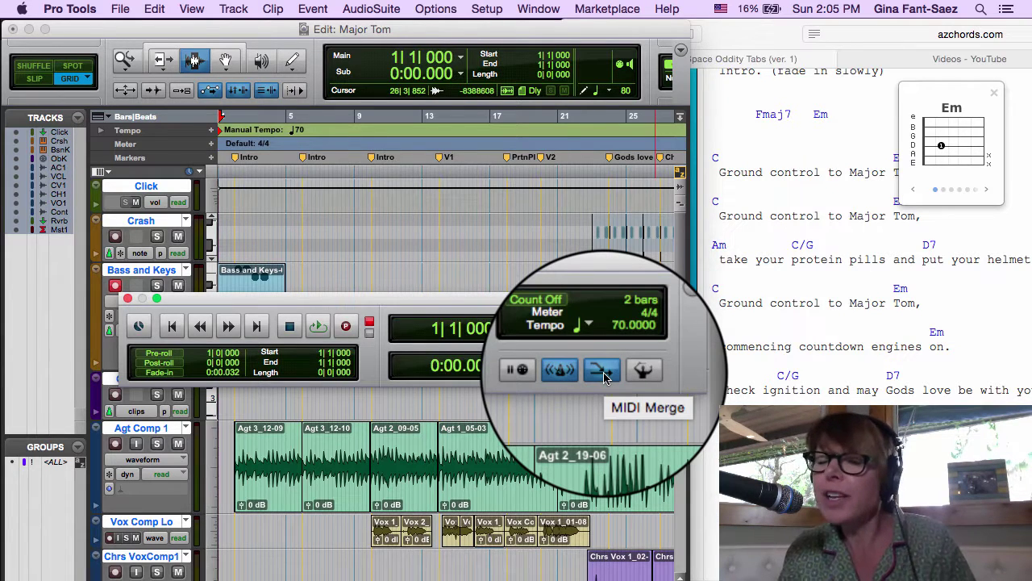
{"action": "left_click", "coordinate": [603, 371]}
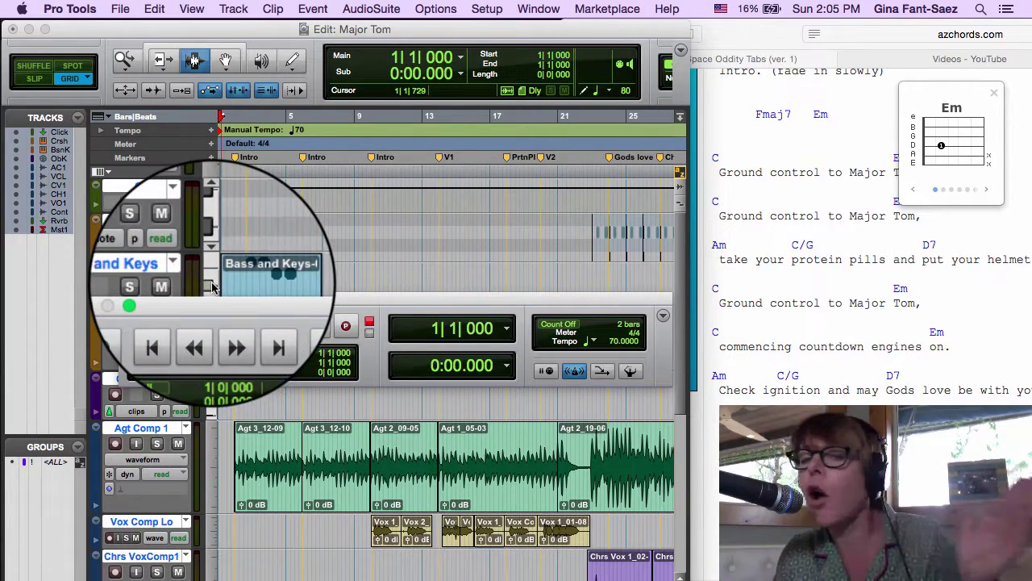
{"action": "left_click", "coordinate": [141, 297]}
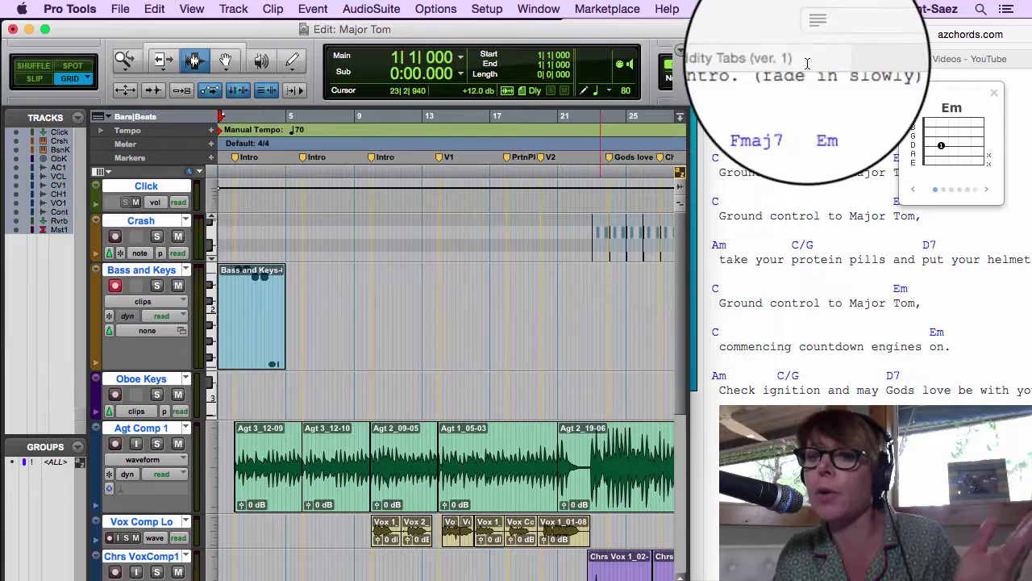
Clear the chord diagrams from the Space Oddity page in Safari so the intro and verse chords can be read.
{"action": "left_click", "coordinate": [995, 97]}
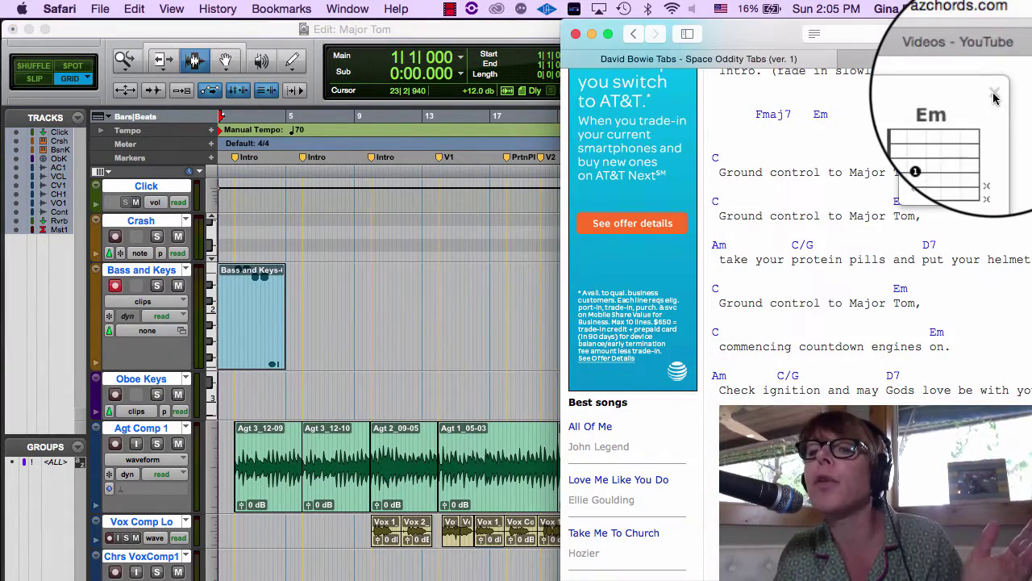
{"action": "left_click", "coordinate": [506, 233]}
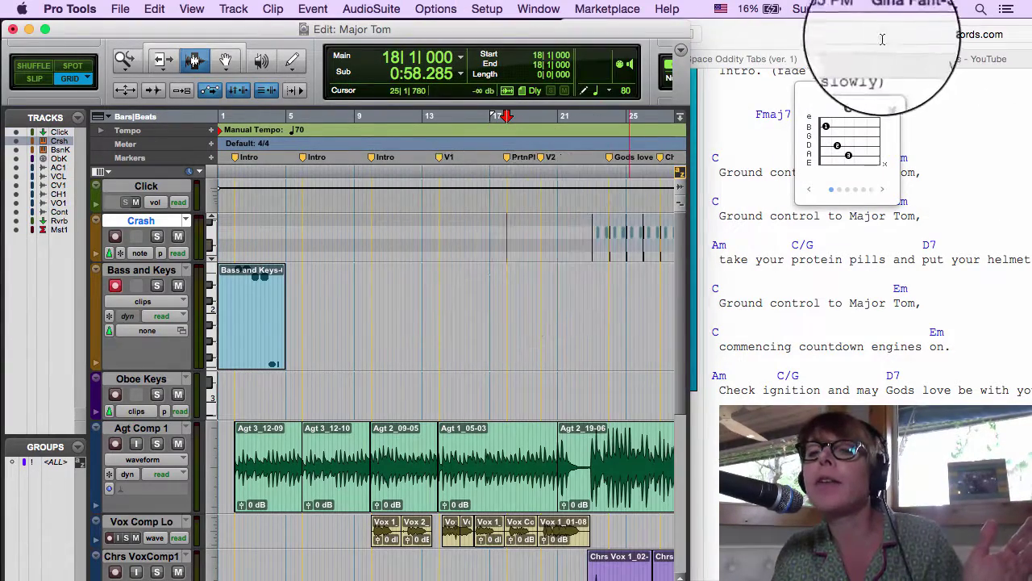
{"action": "left_click", "coordinate": [844, 103]}
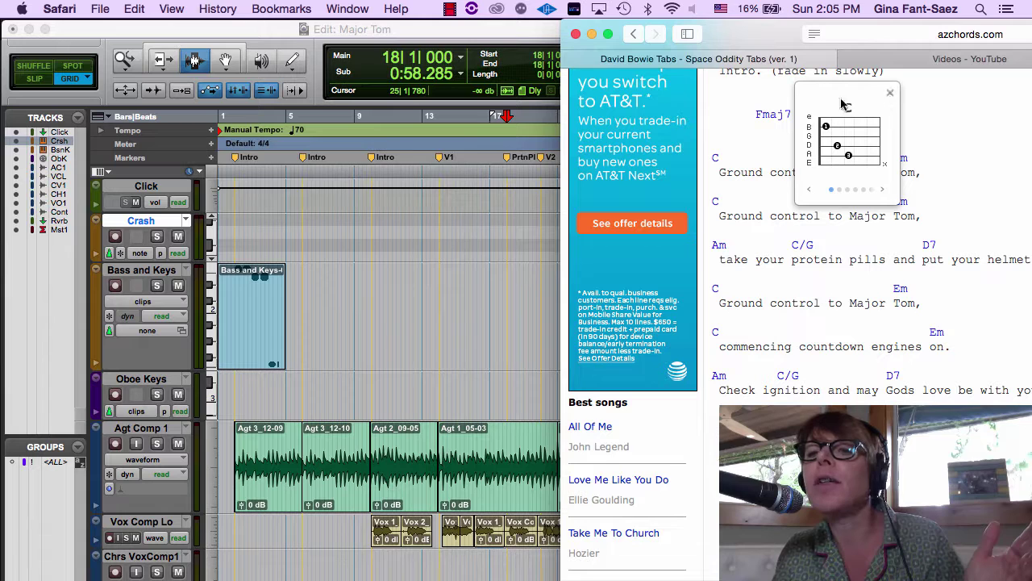
{"action": "left_click", "coordinate": [889, 97]}
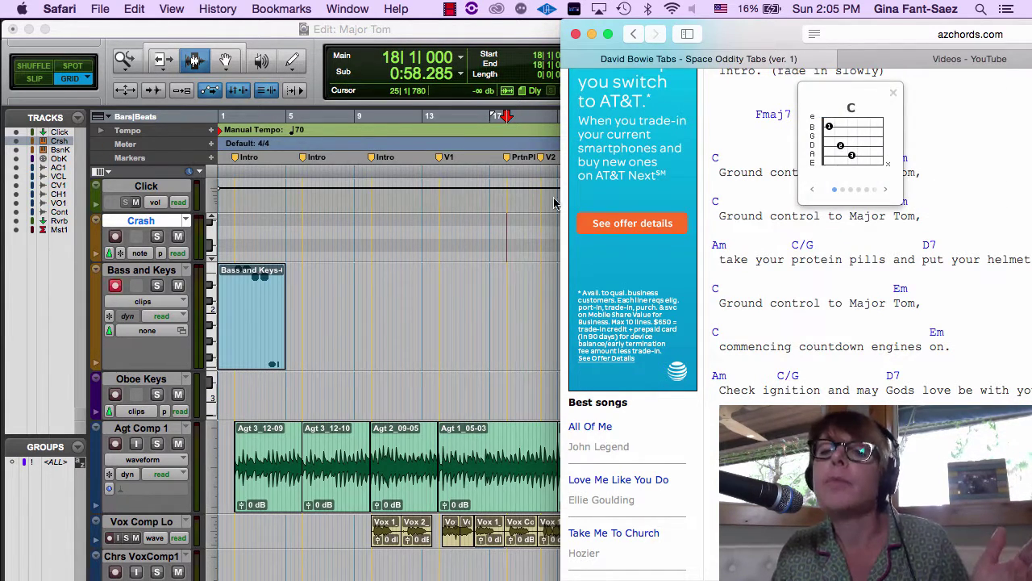
Return to Pro Tools and record the bass part on the Bass and Keys track from the session start to about bar 26.
{"action": "left_click", "coordinate": [428, 296]}
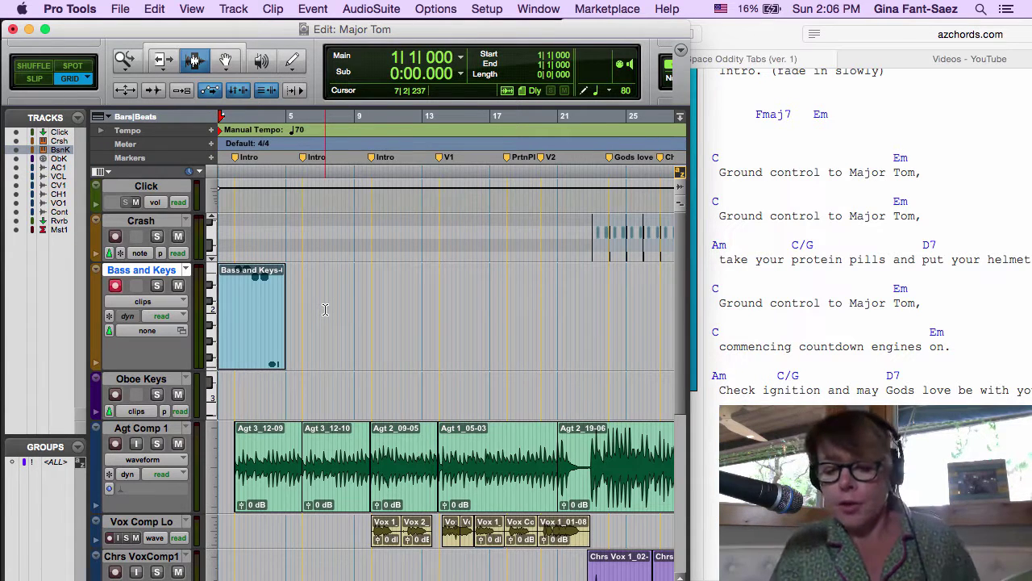
{"action": "key", "text": "space"}
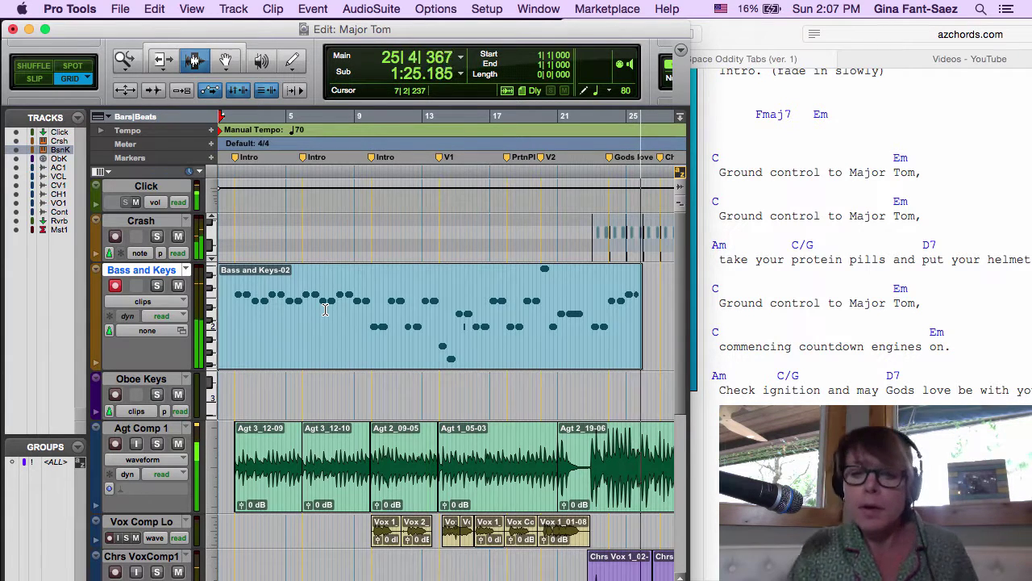
{"action": "key", "text": "space"}
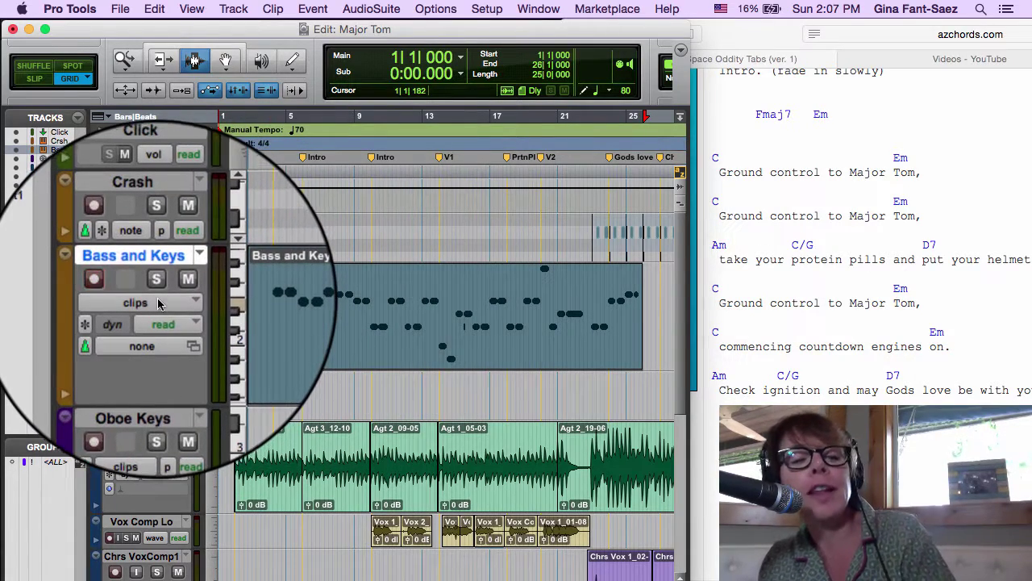
Switch the Bass and Keys track to notes view and enlarge its track height.
{"action": "left_click", "coordinate": [160, 304]}
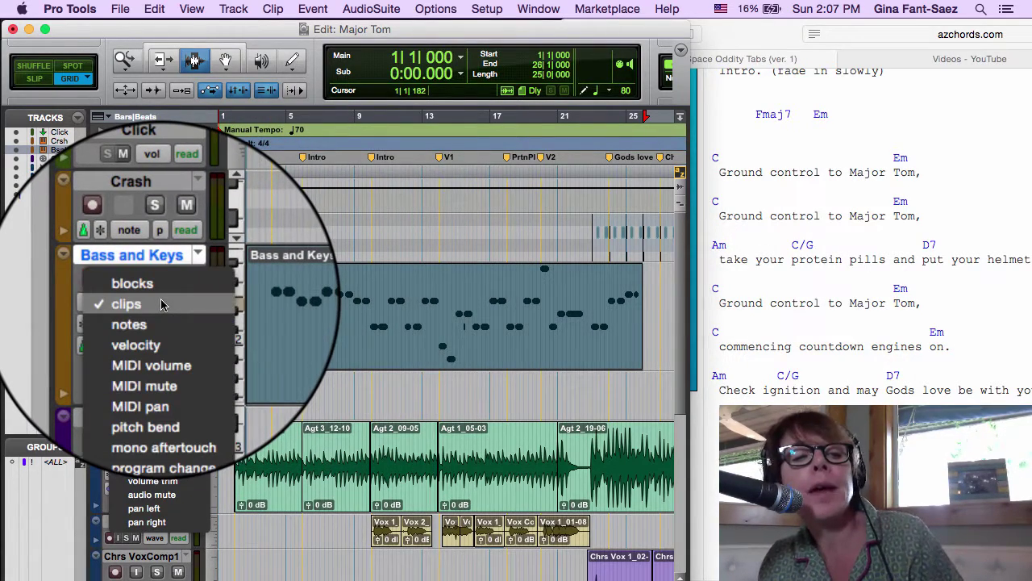
{"action": "left_click", "coordinate": [131, 322]}
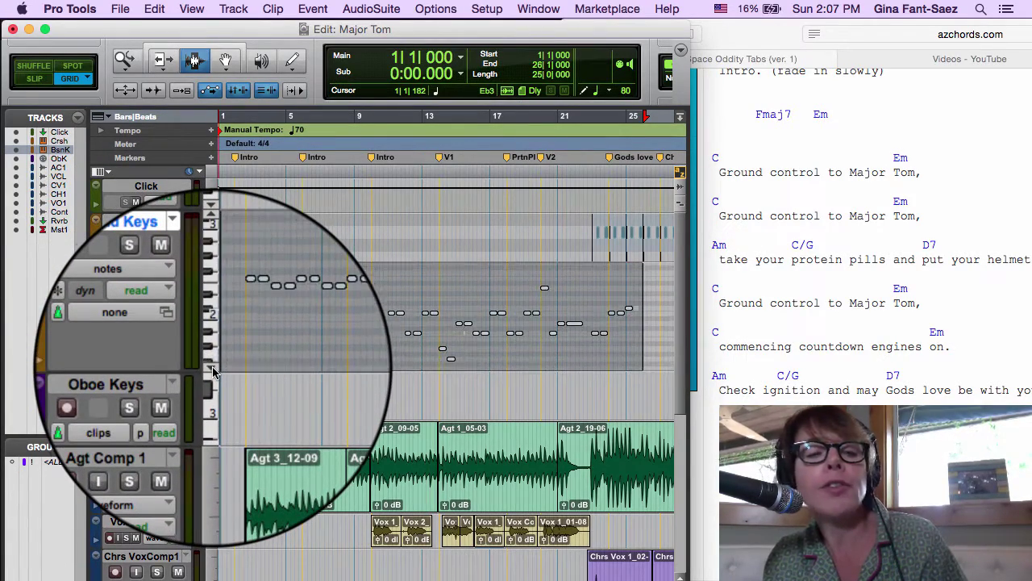
{"action": "left_click_drag", "start_coordinate": [163, 371], "coordinate": [181, 471]}
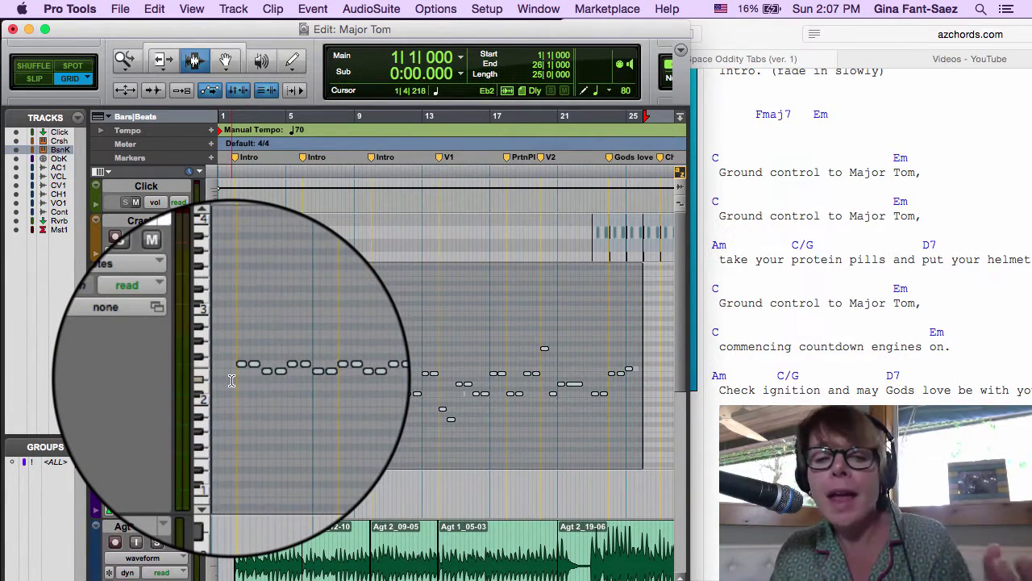
Select the recorded Bass and Keys notes from 1|4|000 to 26|2|000, quantize them to a 1/4 note grid, and close Event Operations.
{"action": "left_click", "coordinate": [231, 380]}
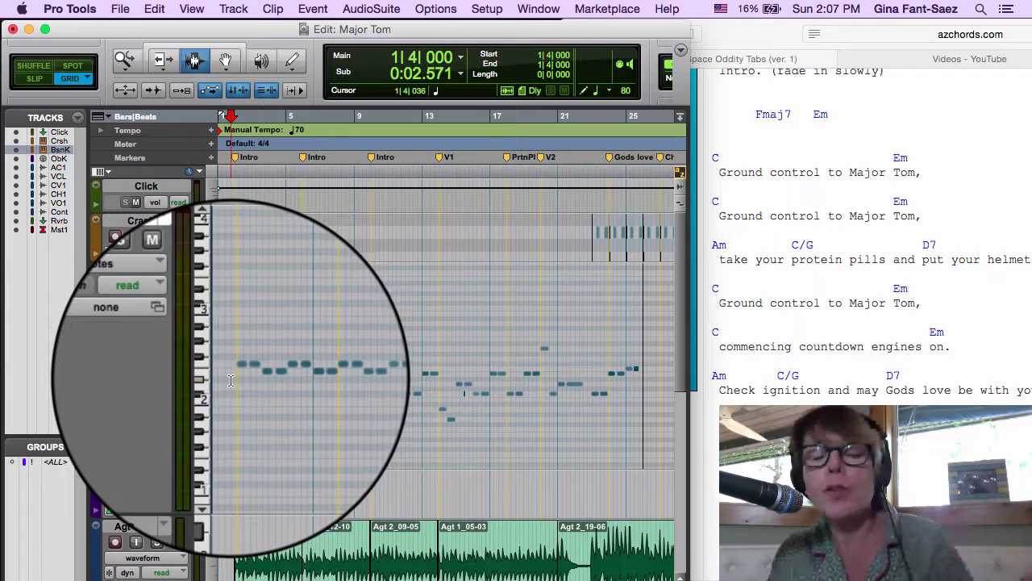
{"action": "left_click_drag", "start_coordinate": [232, 380], "coordinate": [648, 392]}
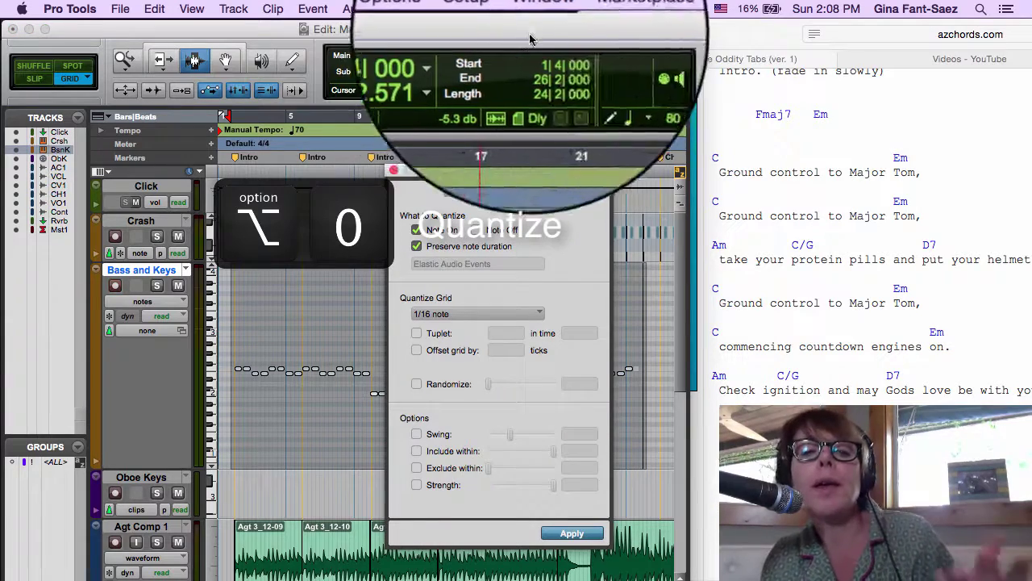
{"action": "left_click", "coordinate": [479, 311]}
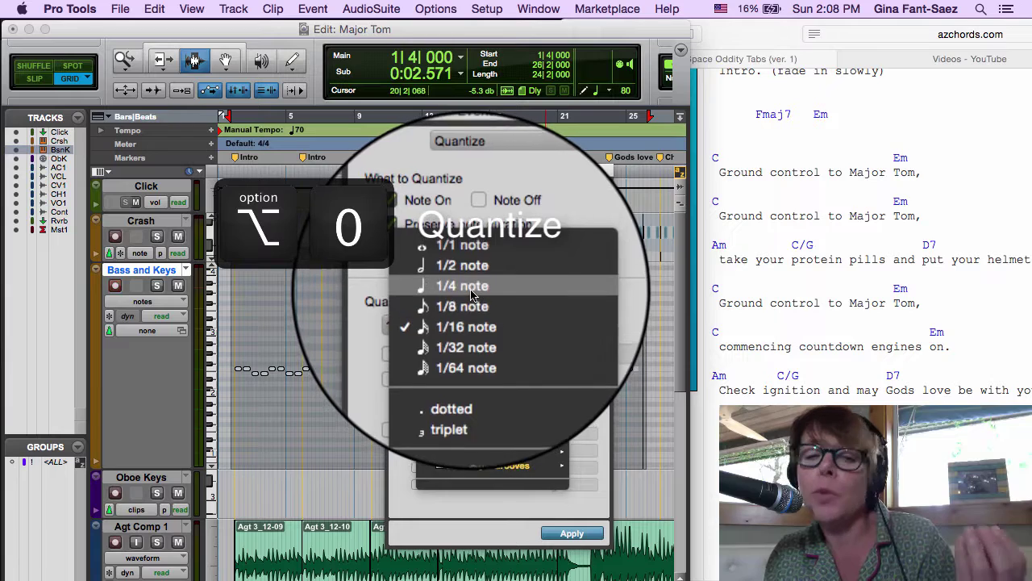
{"action": "left_click", "coordinate": [467, 283]}
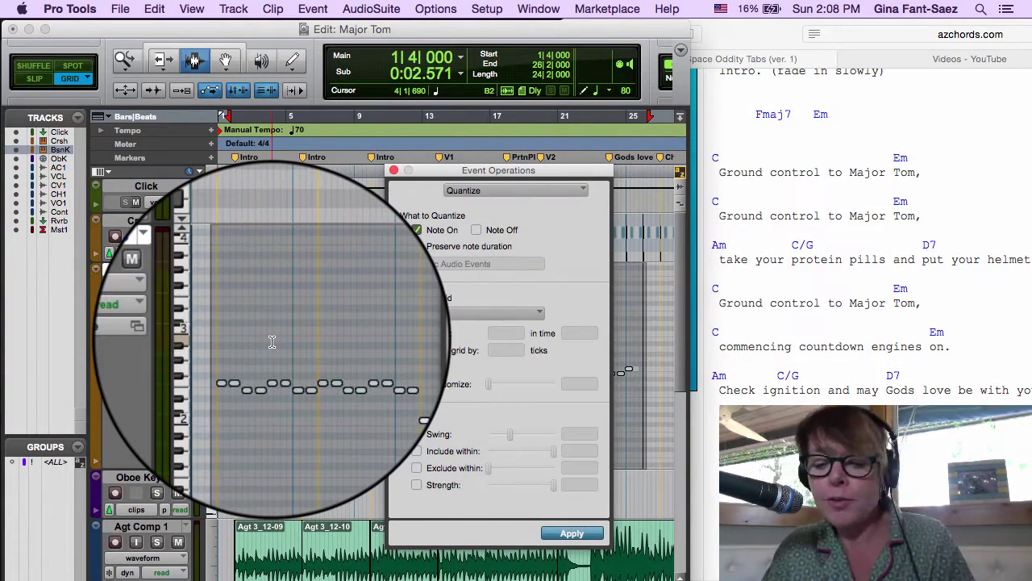
{"action": "key", "text": "t"}
{"action": "key", "text": "t"}
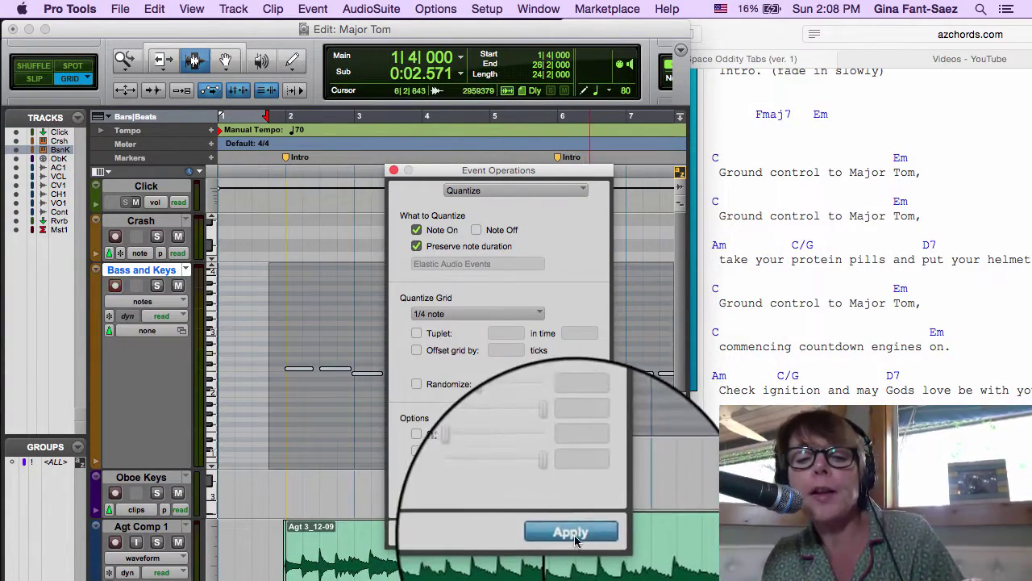
{"action": "left_click_drag", "start_coordinate": [456, 170], "coordinate": [621, 173]}
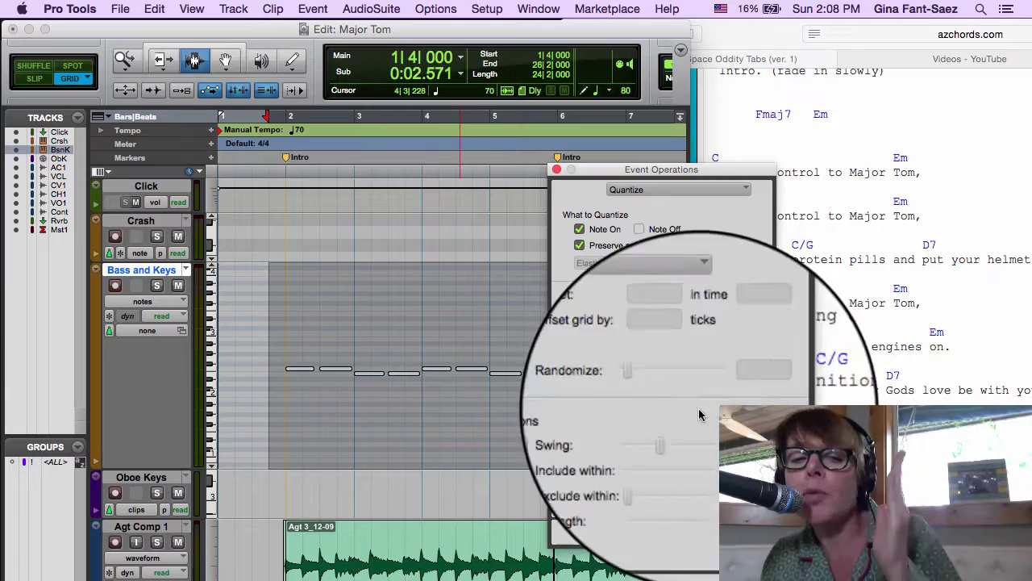
{"action": "left_click", "coordinate": [557, 170]}
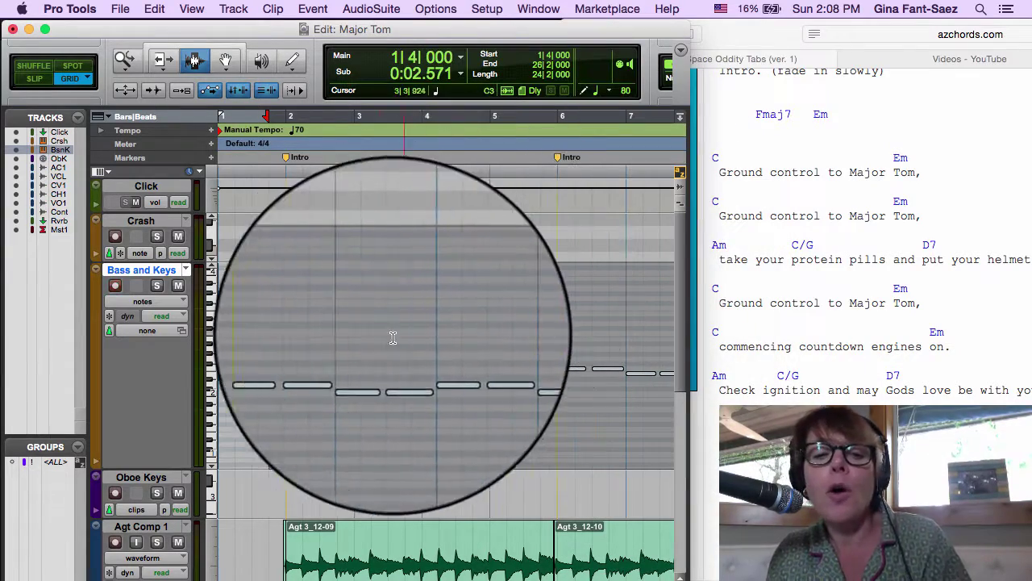
Delete the short stray note at 15|3|000 beneath the longer bass notes on the Bass and Keys track.
{"action": "key", "text": "r"}
{"action": "scroll", "coordinate": [339, 403], "scroll_direction": "right", "scroll_amount": 5}
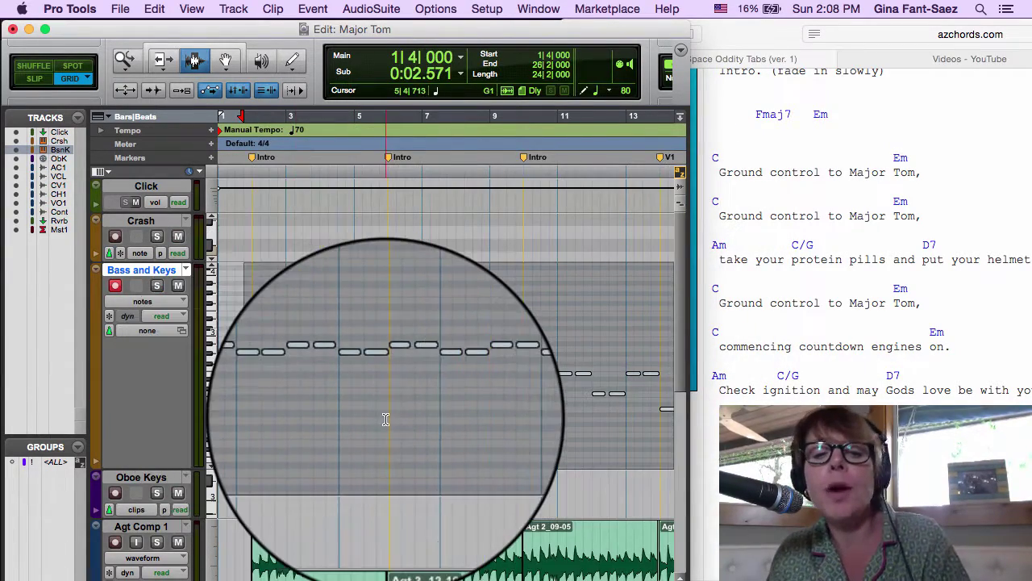
{"action": "left_click", "coordinate": [529, 387]}
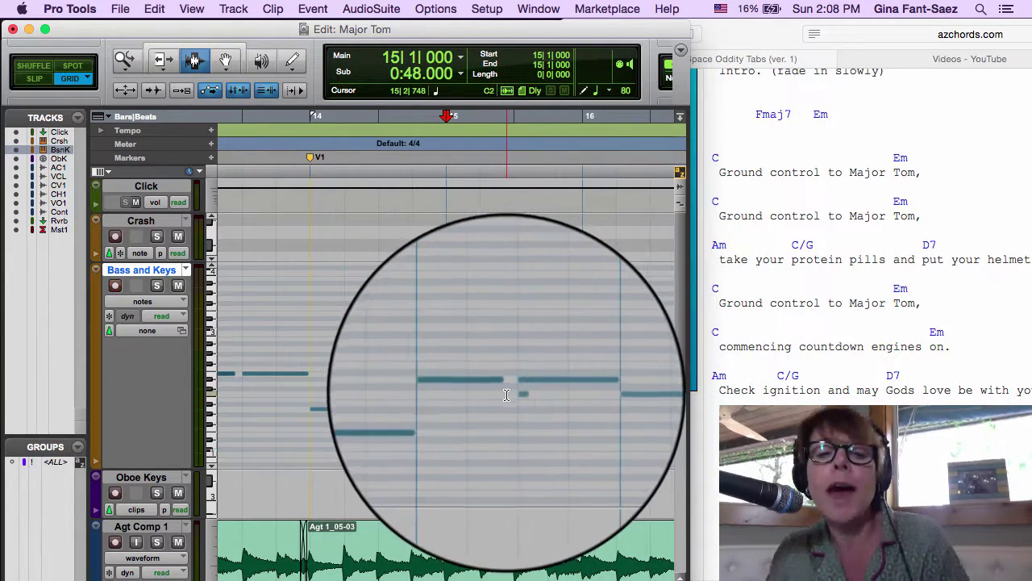
{"action": "key", "text": "t"}
{"action": "left_click", "coordinate": [226, 61]}
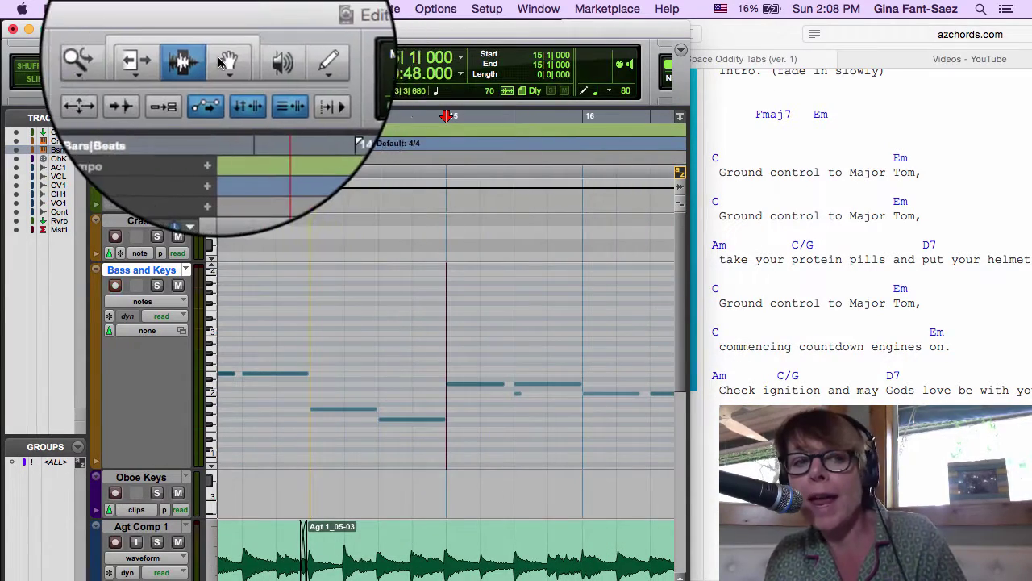
{"action": "left_click", "coordinate": [521, 396]}
{"action": "mouse_move", "coordinate": [526, 402]}
{"action": "left_mouse_down"}
{"action": "mouse_move", "coordinate": [511, 398]}
{"action": "mouse_move", "coordinate": [519, 395]}
{"action": "left_mouse_up"}
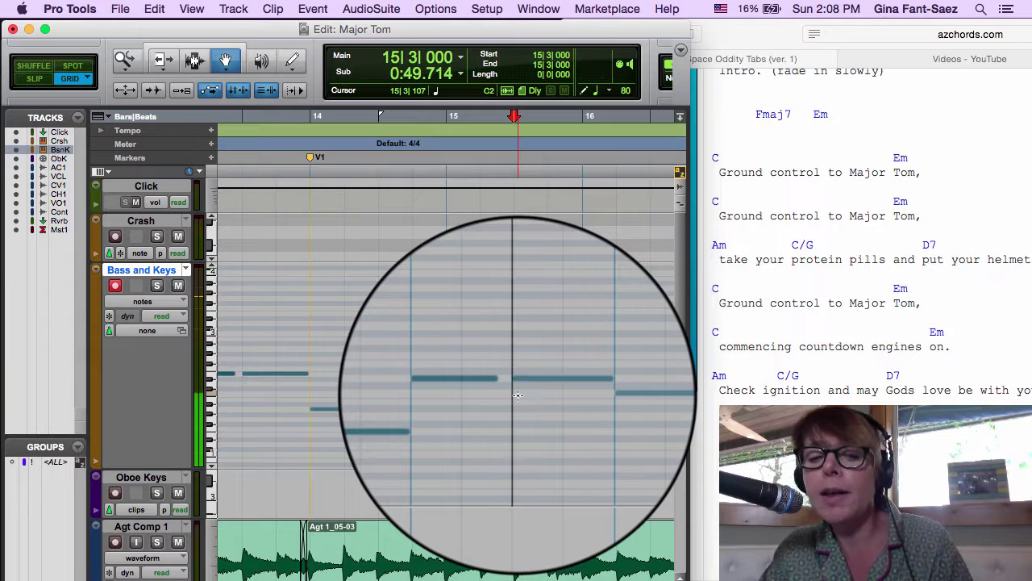
Review the bass notes up to about bar 22, play briefly from 18|4|543, and go back to the session start.
{"action": "key", "text": "r"}
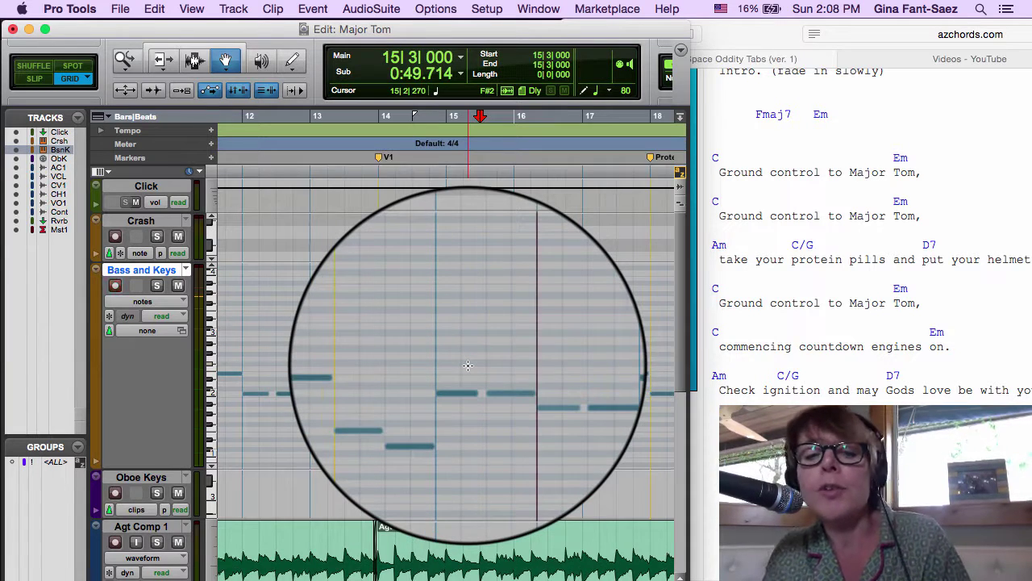
{"action": "scroll", "coordinate": [494, 371], "scroll_direction": "right", "scroll_amount": 5}
{"action": "scroll", "coordinate": [494, 371], "scroll_direction": "right", "scroll_amount": 3}
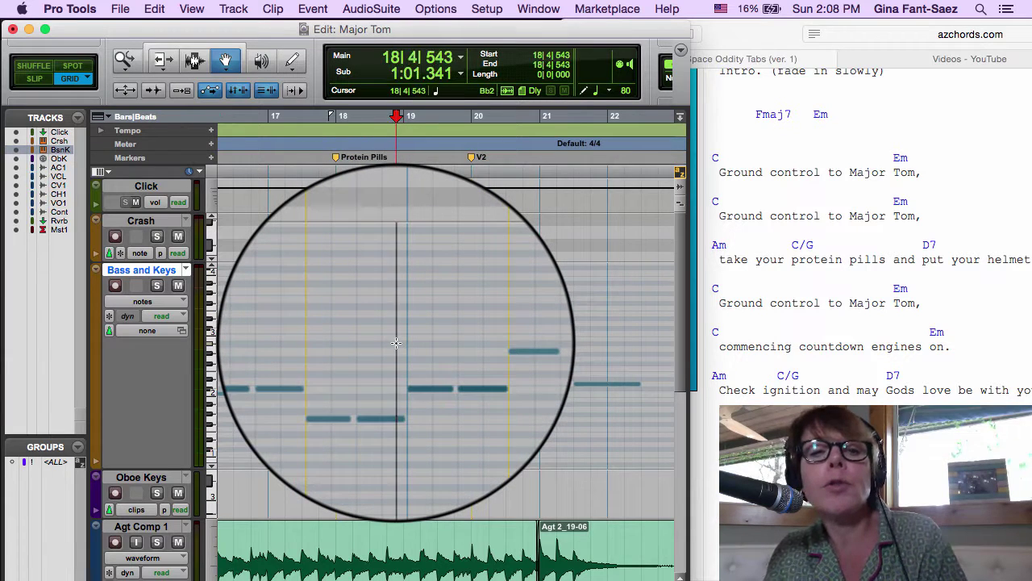
{"action": "key", "text": "space"}
{"action": "key", "text": "space"}
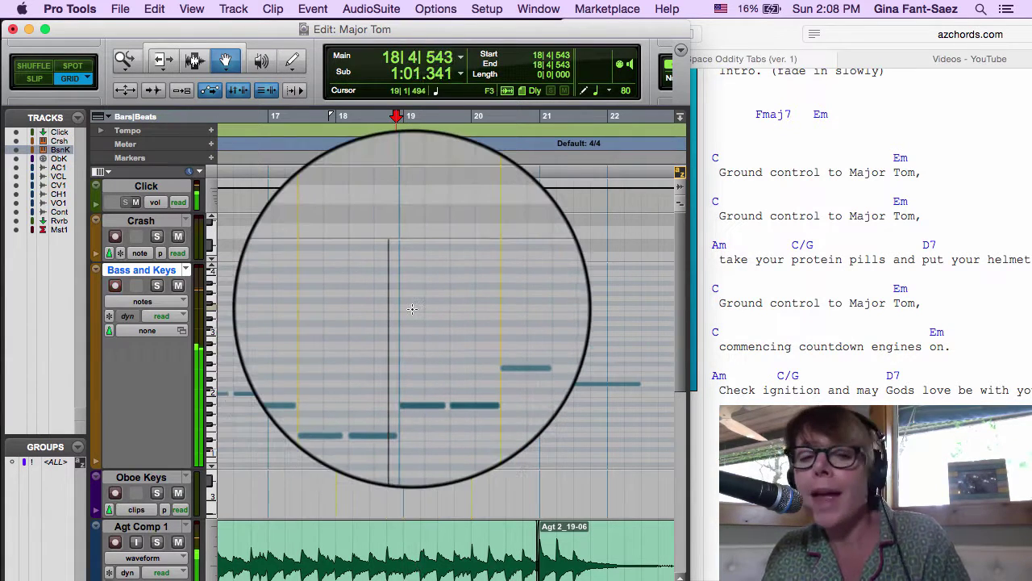
{"action": "key", "text": "Home"}
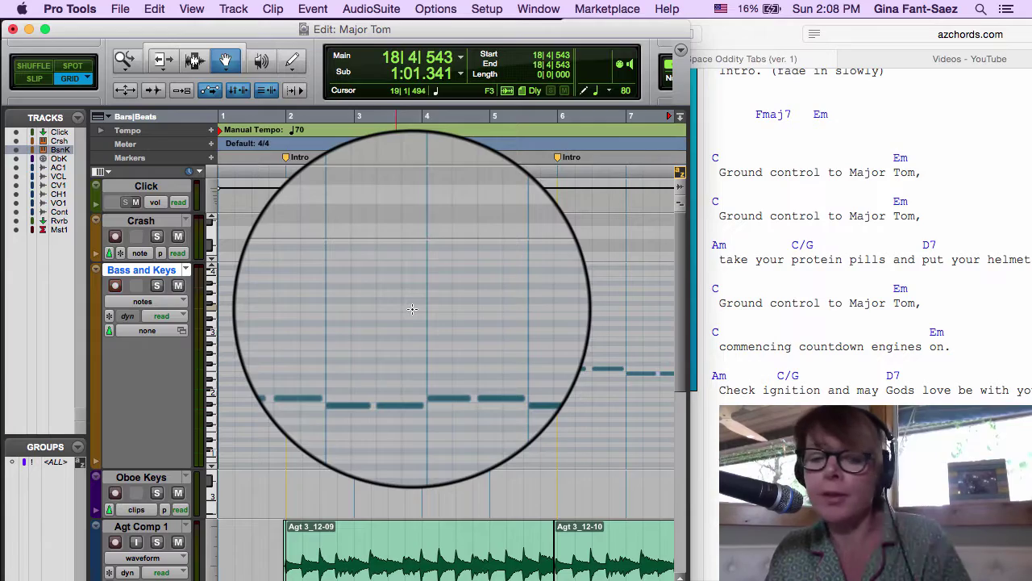
Widen the Edit window over the chord page so the whole bass part and the song markers fit in it.
{"action": "left_click", "coordinate": [881, 230]}
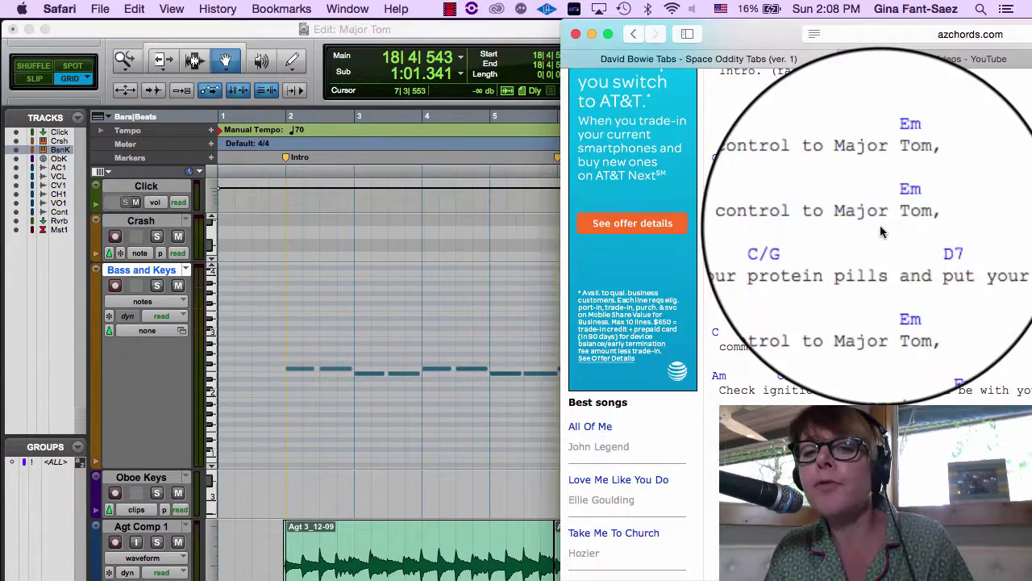
{"action": "left_click", "coordinate": [484, 237]}
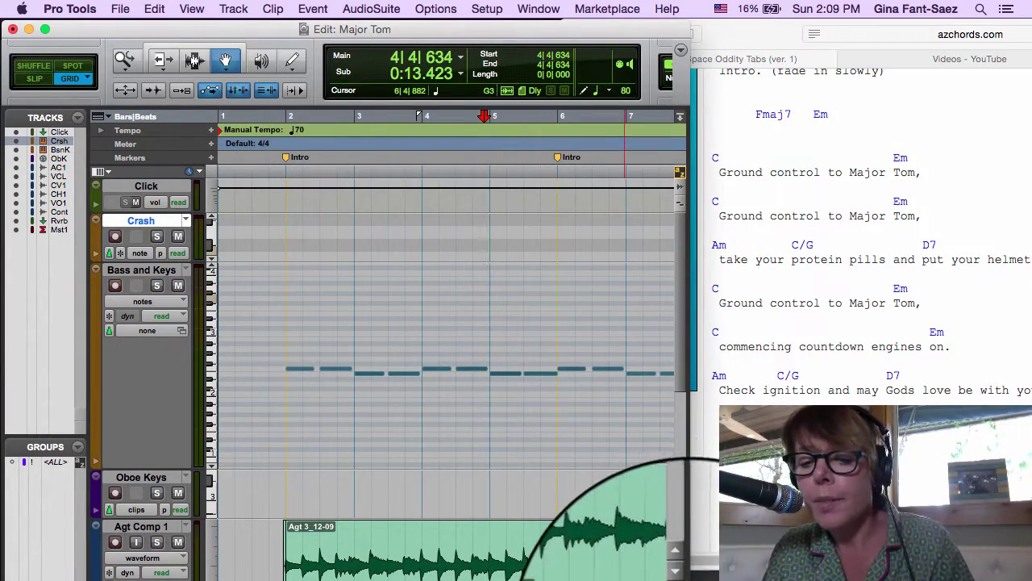
{"action": "left_click_drag", "start_coordinate": [690, 580], "coordinate": [988, 580]}
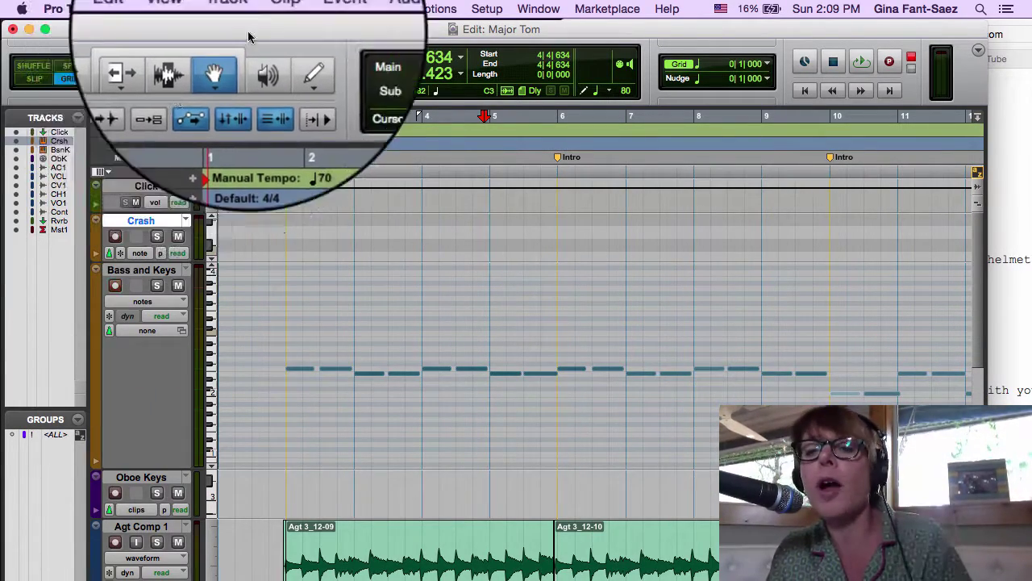
{"action": "key", "text": "super+bracketleft"}
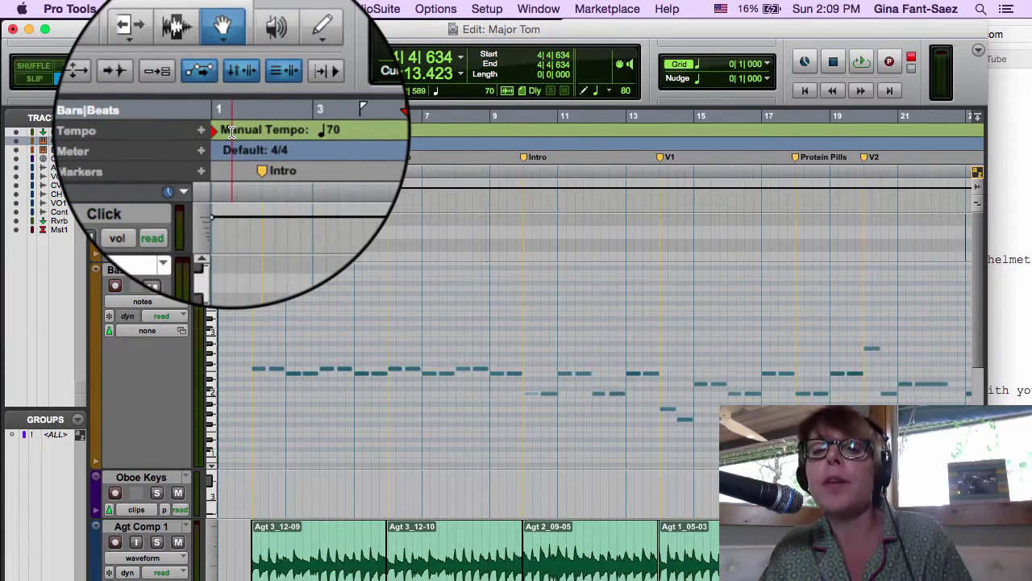
{"action": "key", "text": "super+bracketleft"}
{"action": "scroll", "coordinate": [252, 195], "scroll_direction": "down", "scroll_amount": 10}
{"action": "scroll", "coordinate": [252, 196], "scroll_direction": "up", "scroll_amount": 8}
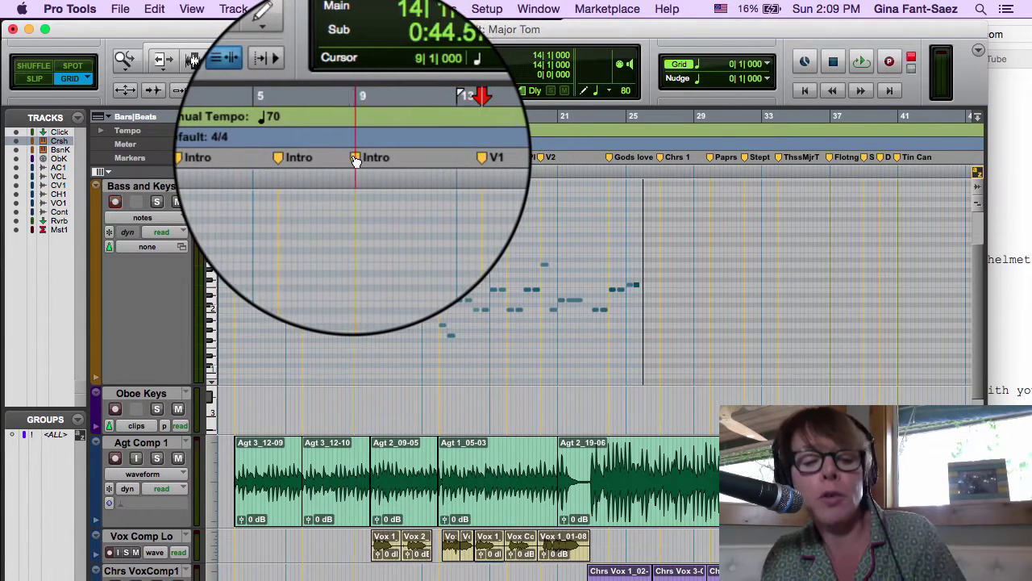
Cut the Markers ruler range 5|4|000 to 9|4|000 in Shuffle mode to pull the following markers earlier, and return to Grid mode.
{"action": "left_click_drag", "start_coordinate": [352, 158], "coordinate": [298, 160]}
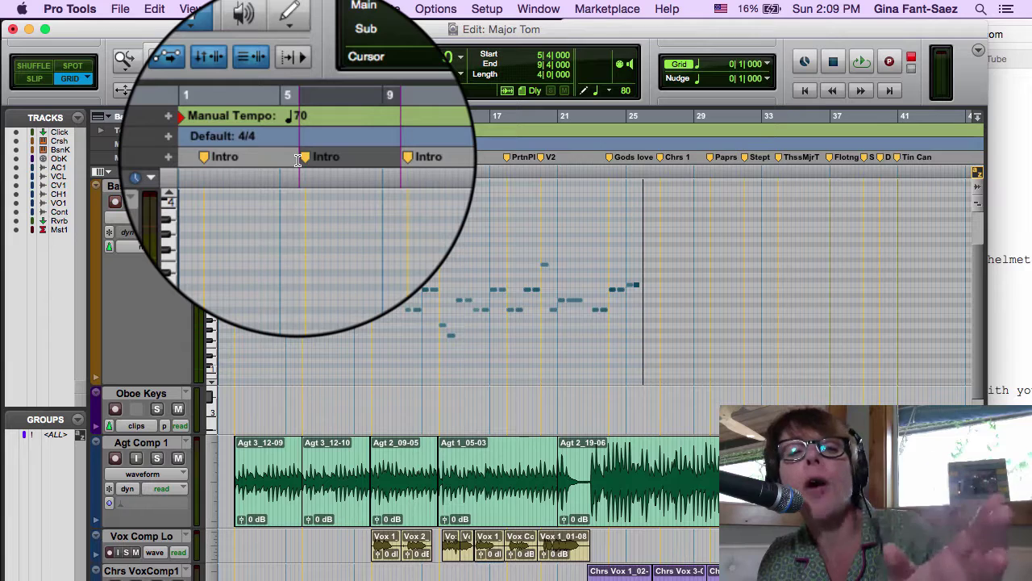
{"action": "left_click_drag", "start_coordinate": [298, 160], "coordinate": [299, 160]}
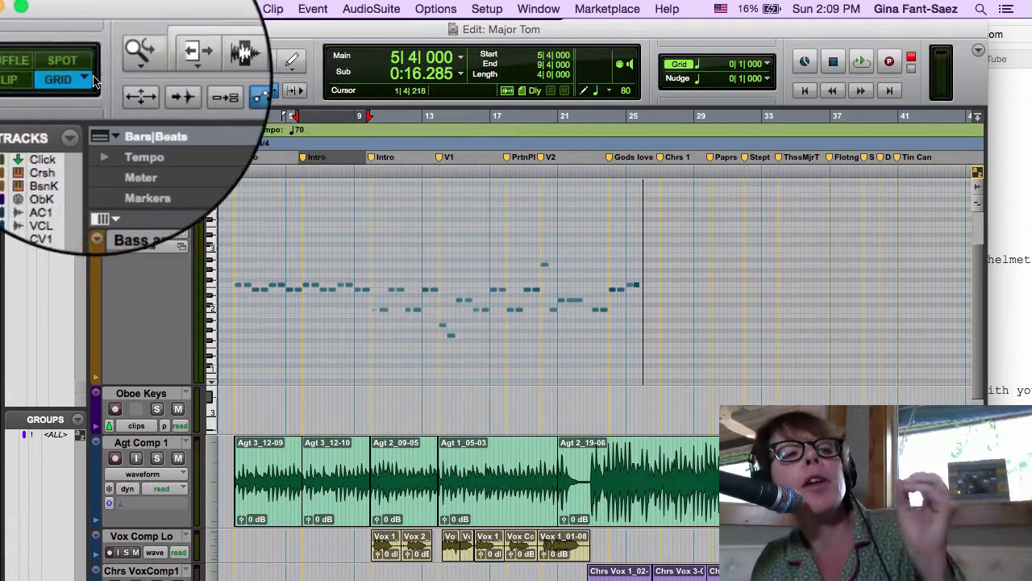
{"action": "left_click", "coordinate": [34, 67]}
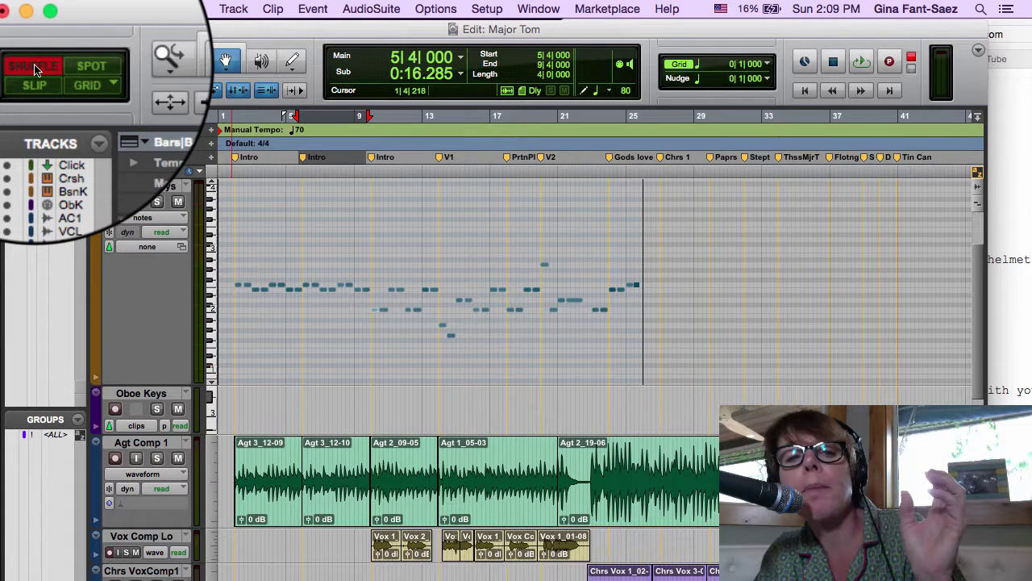
{"action": "key", "text": "Delete"}
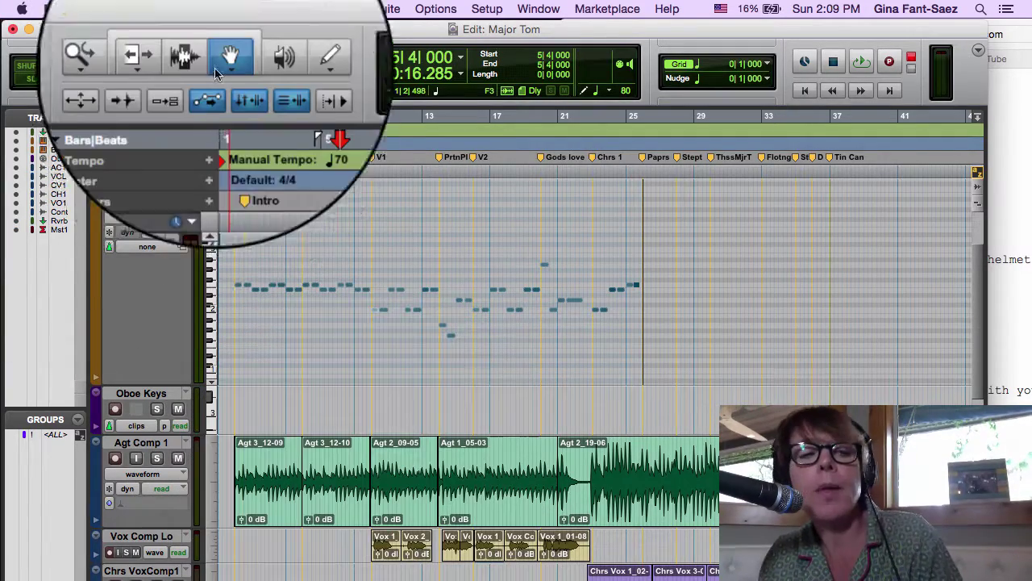
{"action": "left_click", "coordinate": [194, 60]}
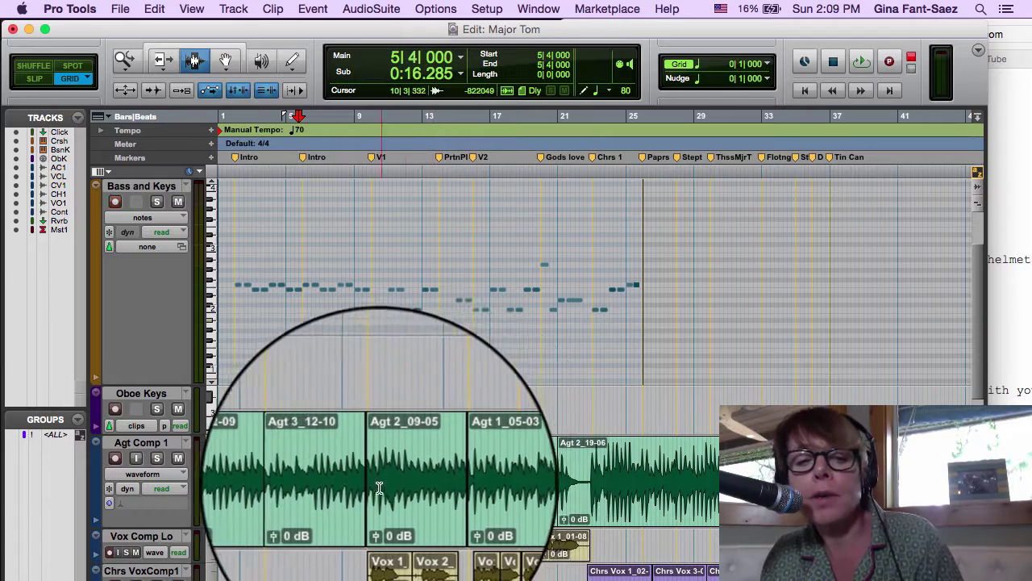
Check the V1 marker against the Agt Comp 1 clip at 10|1|000 and place the cursor at 14|1|000 on Bass and Keys.
{"action": "left_click", "coordinate": [372, 487]}
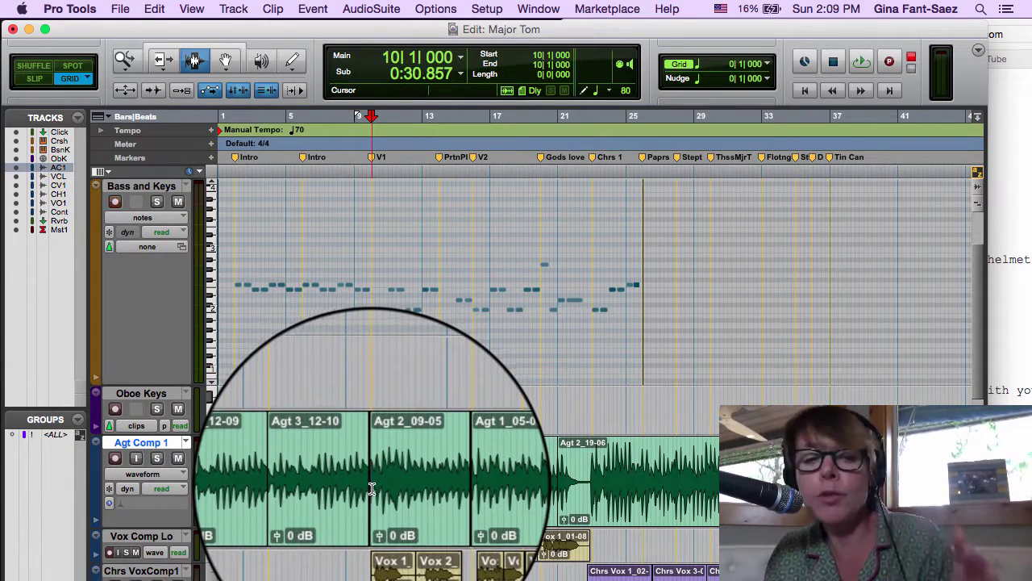
{"action": "left_click", "coordinate": [367, 199]}
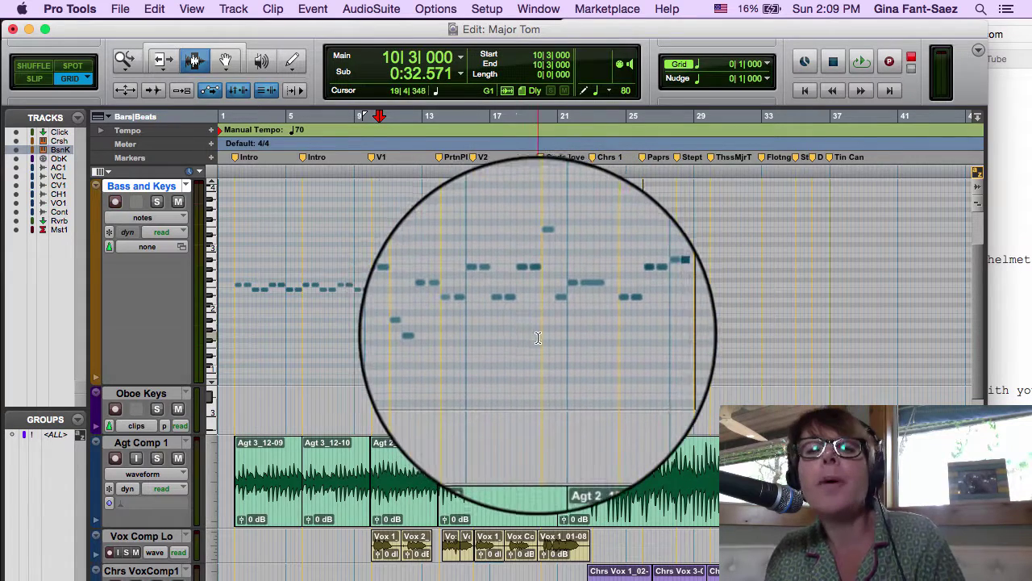
{"action": "left_click", "coordinate": [439, 345]}
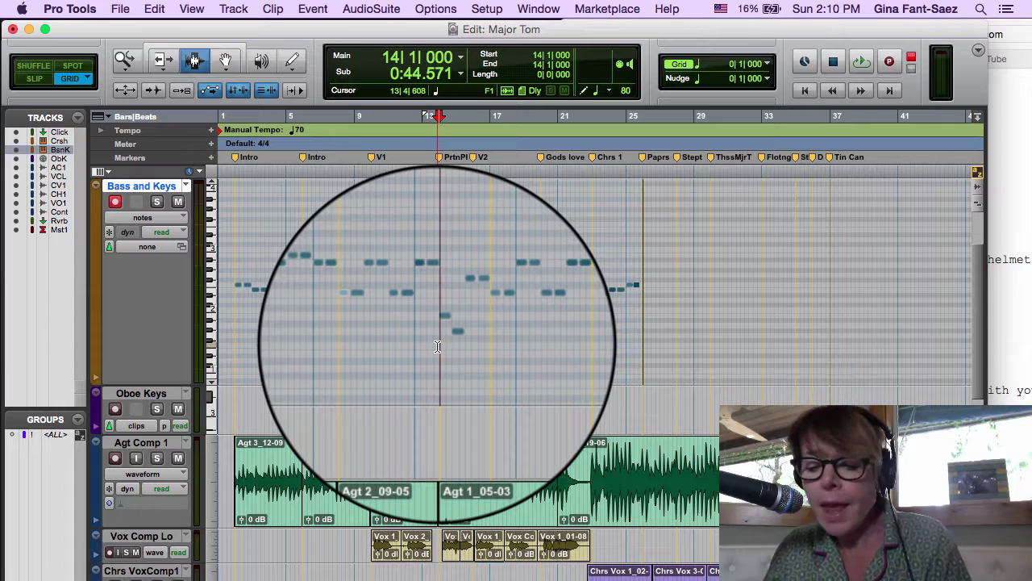
{"action": "key", "text": "t"}
{"action": "key", "text": "t"}
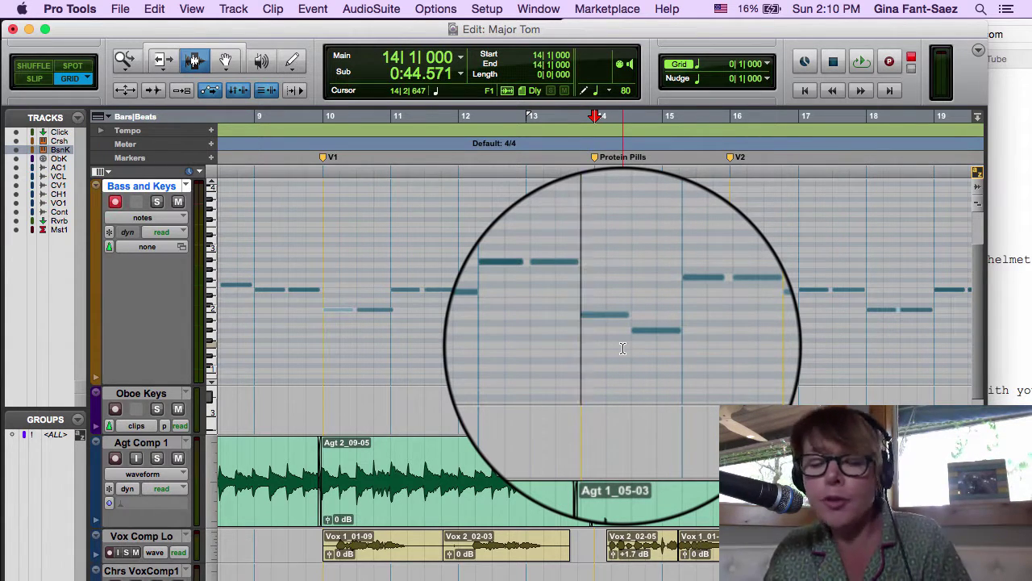
Show the Transport window below the bass notes and enable pre-roll and post-roll of 1|0|000.
{"action": "left_click", "coordinate": [539, 9]}
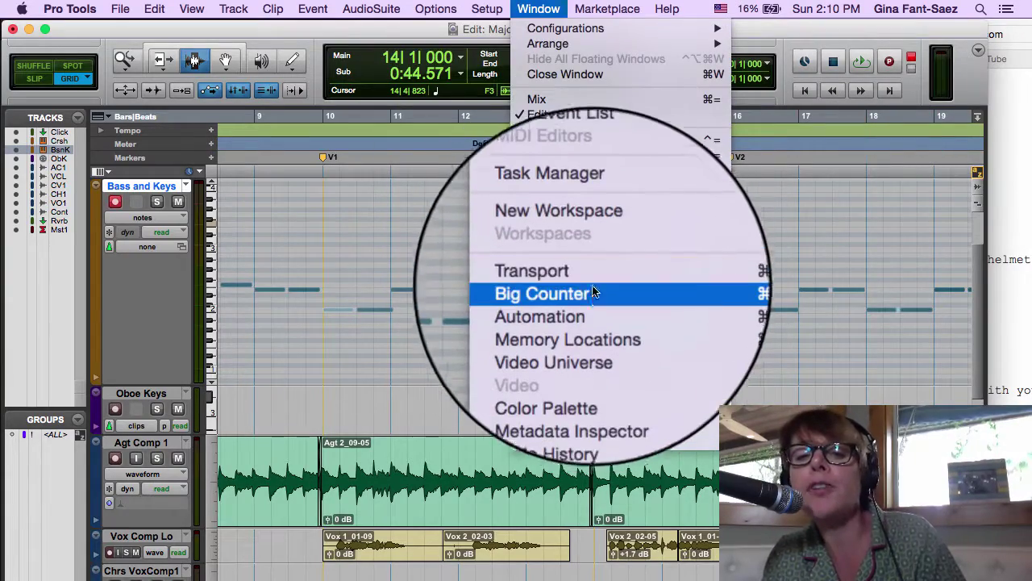
{"action": "left_click", "coordinate": [593, 274]}
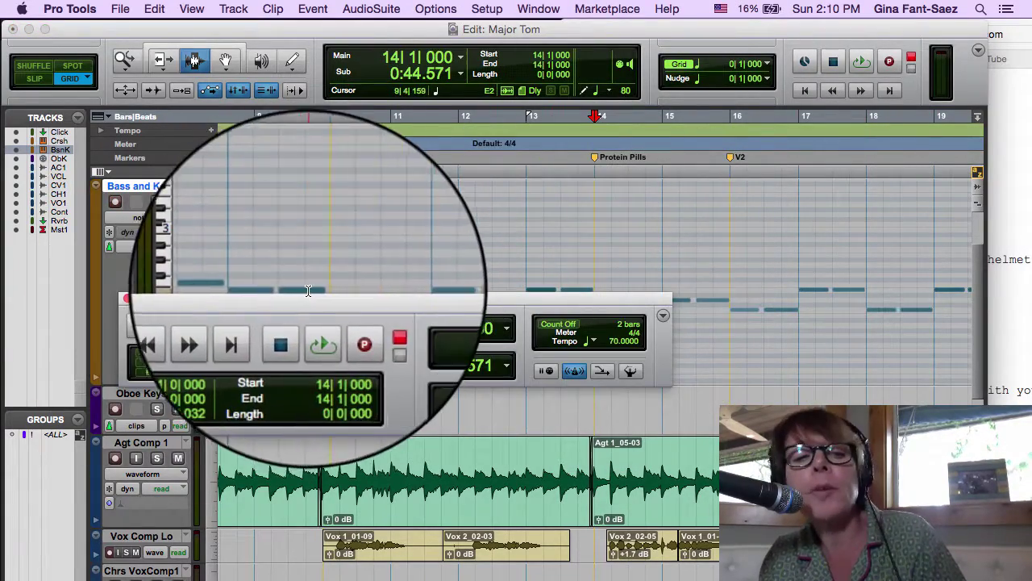
{"action": "left_click_drag", "start_coordinate": [308, 290], "coordinate": [641, 340]}
{"action": "left_click", "coordinate": [542, 415]}
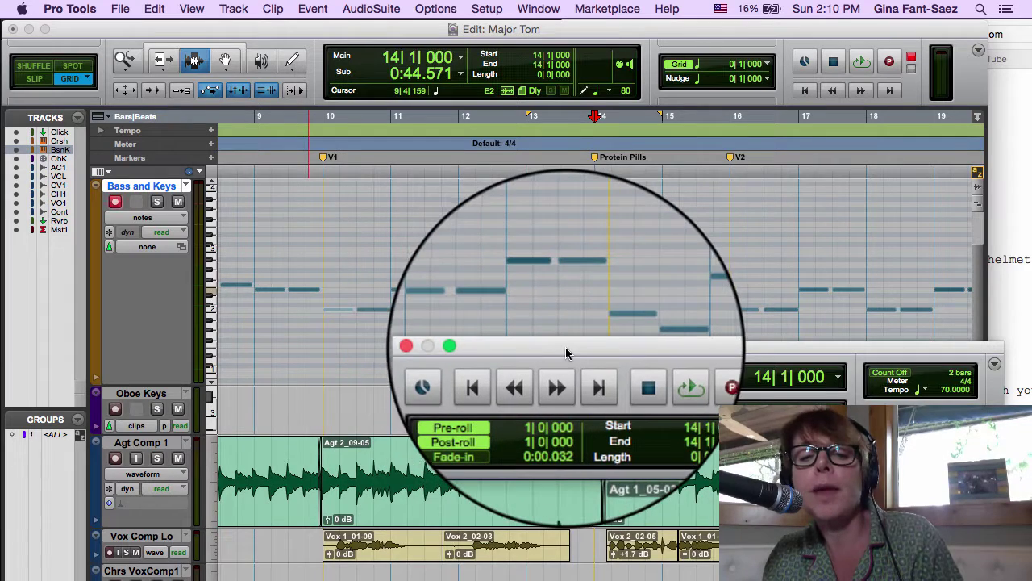
{"action": "left_click_drag", "start_coordinate": [566, 352], "coordinate": [557, 473]}
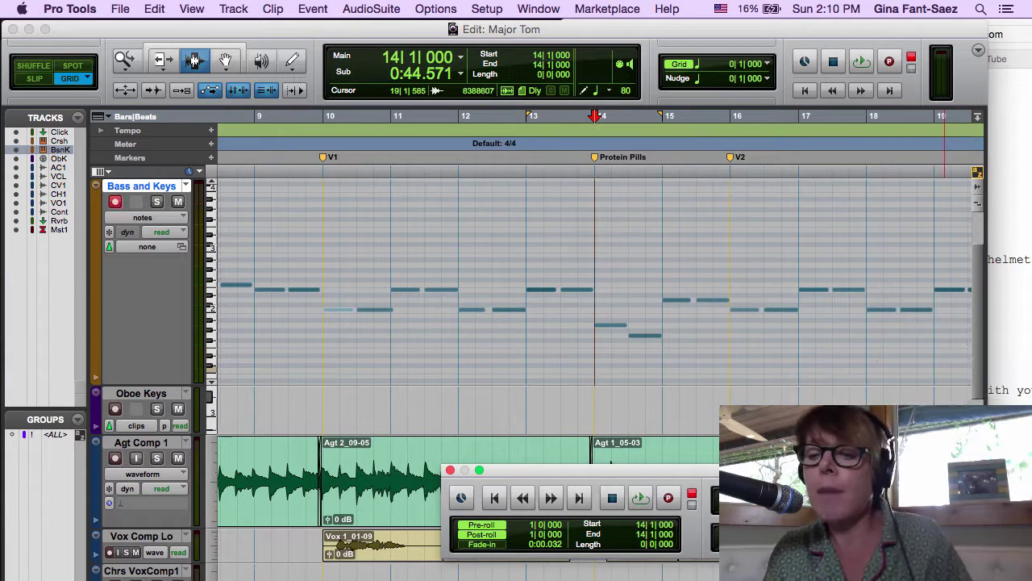
Narrow the Edit window and bring the protein pills verse chords into view on the Space Oddity page.
{"action": "left_click_drag", "start_coordinate": [986, 580], "coordinate": [698, 579]}
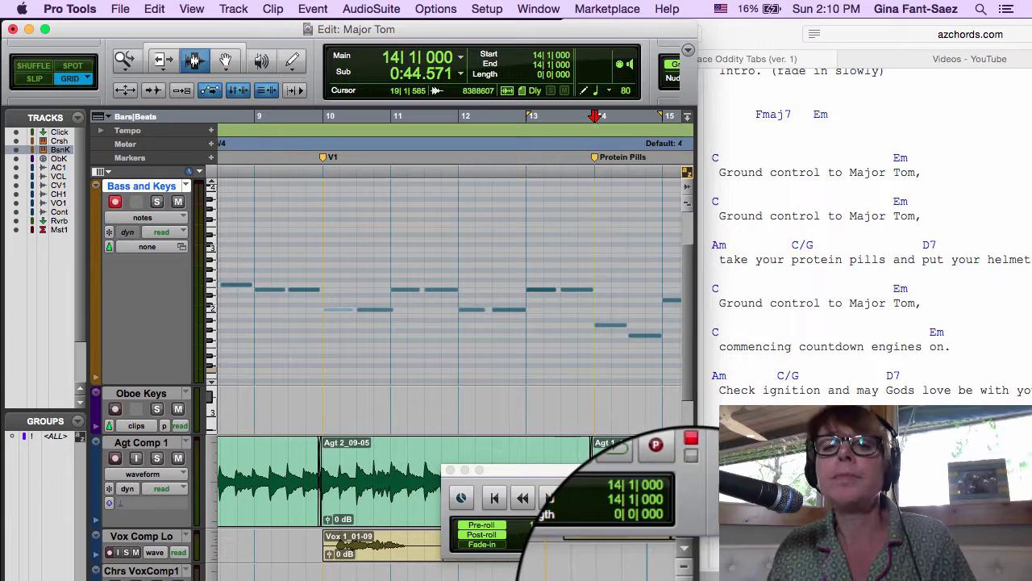
{"action": "scroll", "coordinate": [923, 382], "scroll_direction": "up", "scroll_amount": 3}
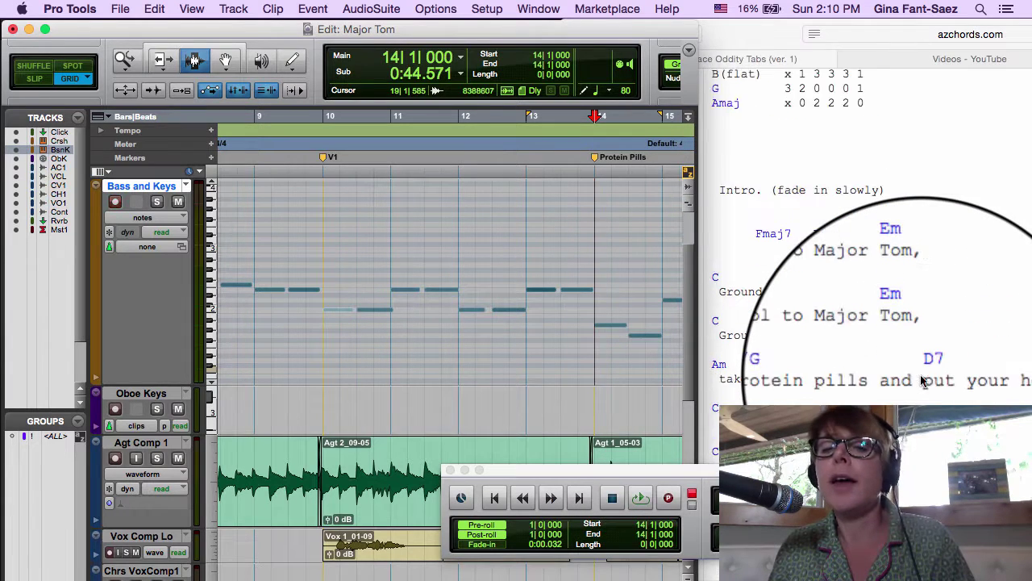
{"action": "scroll", "coordinate": [924, 382], "scroll_direction": "down", "scroll_amount": 5}
{"action": "scroll", "coordinate": [924, 344], "scroll_direction": "down", "scroll_amount": 1}
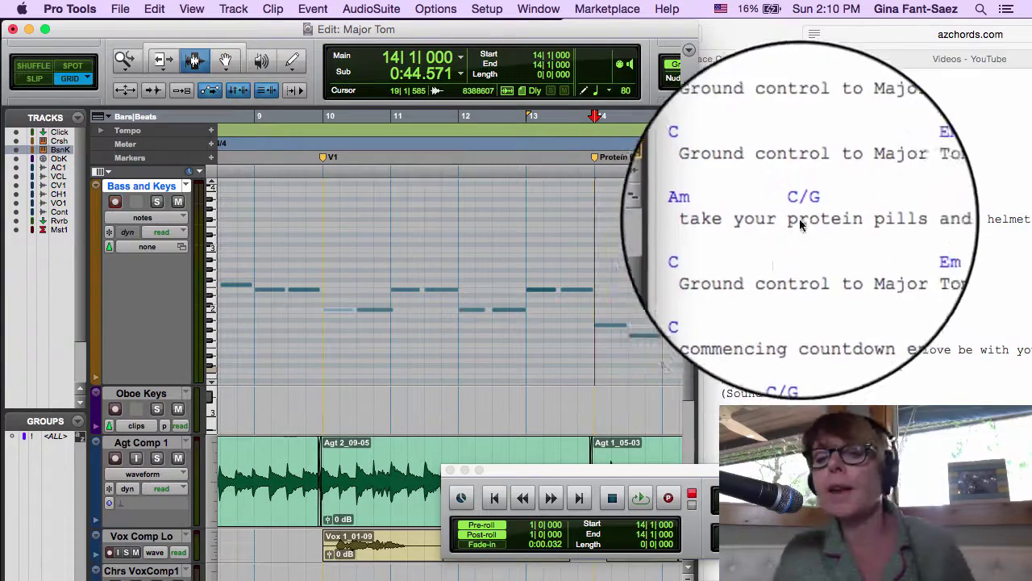
Close the Transport window and re-record the bass part on the Bass and Keys track from 13|4|471 past bar 22.
{"action": "left_click", "coordinate": [451, 471]}
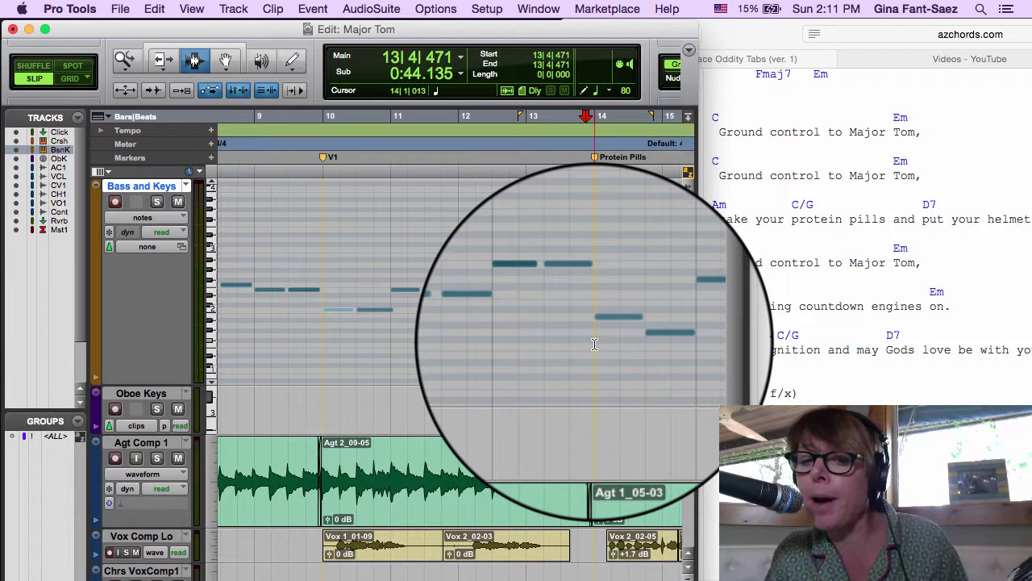
{"action": "key", "text": "space"}
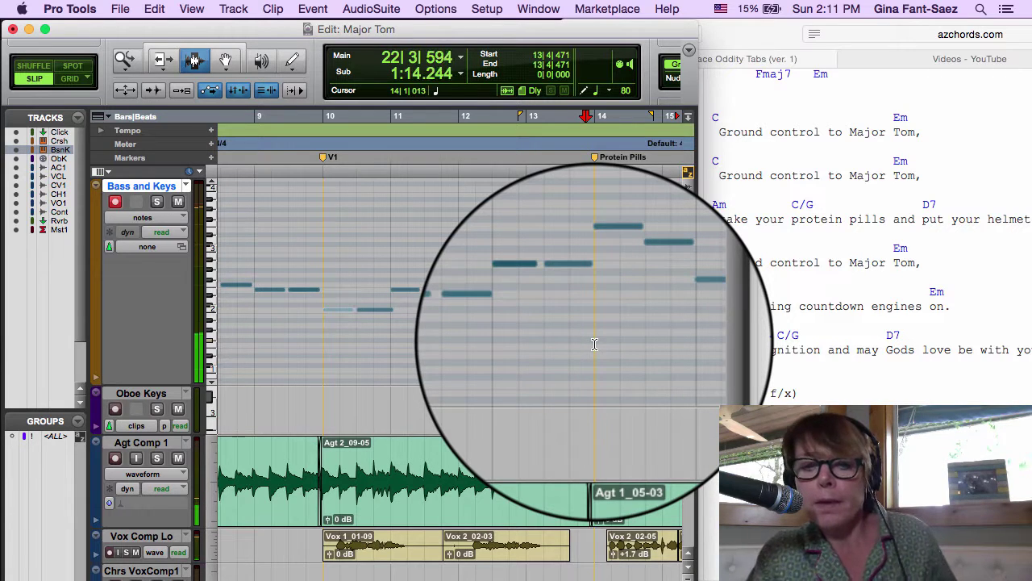
{"action": "key", "text": "space"}
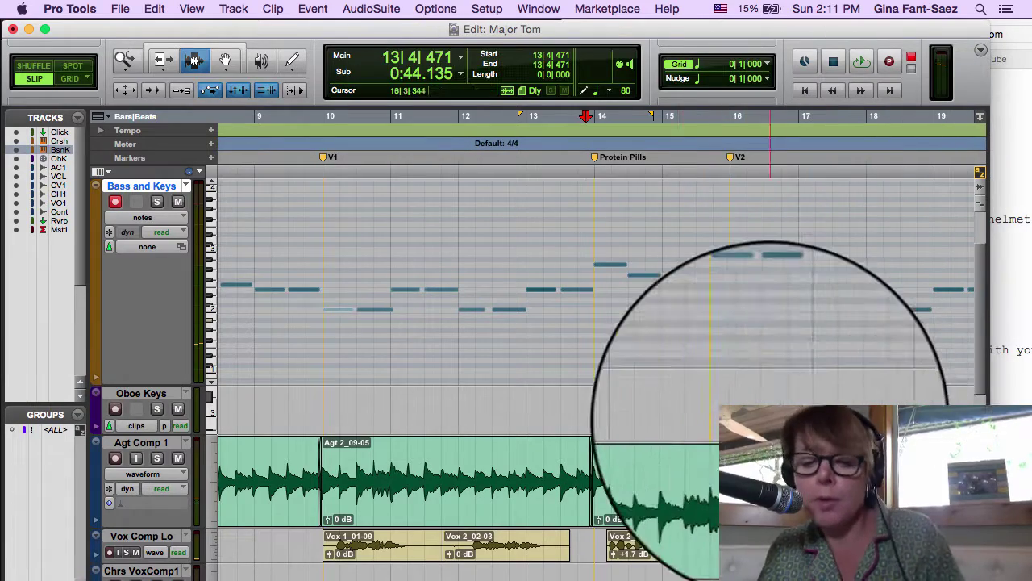
Quantize all Bass and Keys notes from 1|1|000 to 29|3|448 to a 1/4 note grid, preserving note duration.
{"action": "key", "text": "r"}
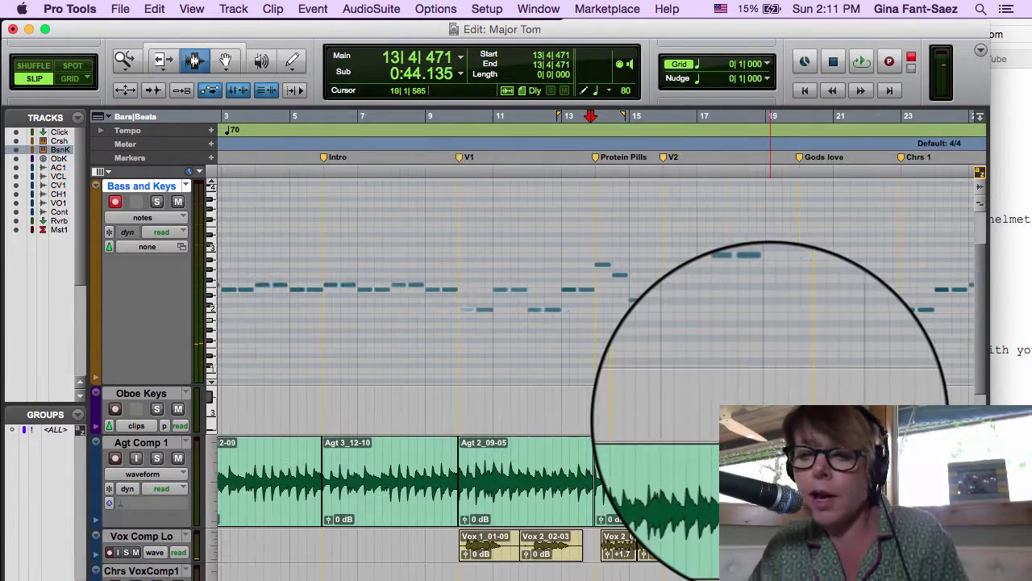
{"action": "left_click_drag", "start_coordinate": [465, 291], "coordinate": [873, 284]}
{"action": "key", "text": "r"}
{"action": "left_click_drag", "start_coordinate": [704, 285], "coordinate": [140, 271]}
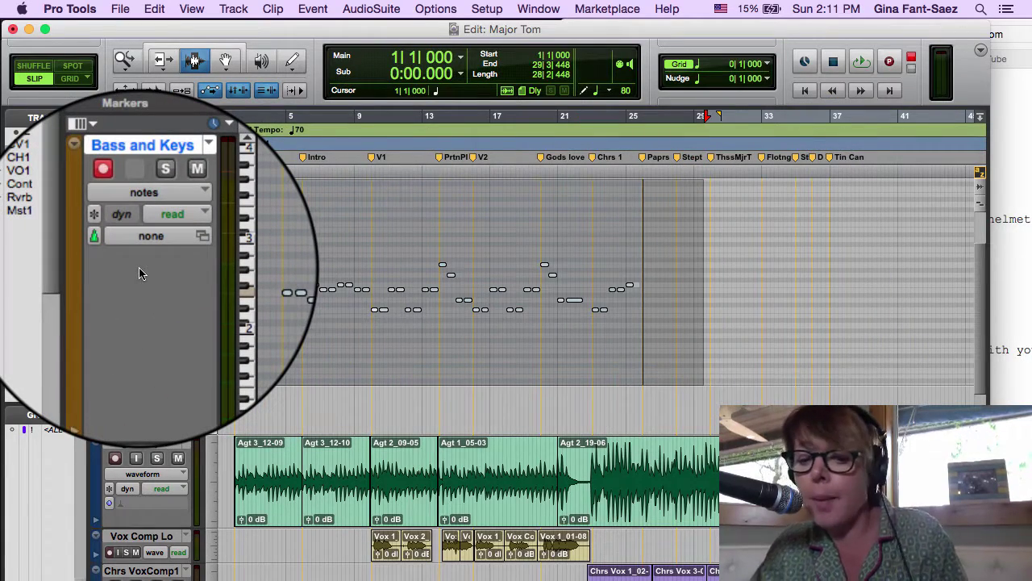
{"action": "key", "text": "alt+0"}
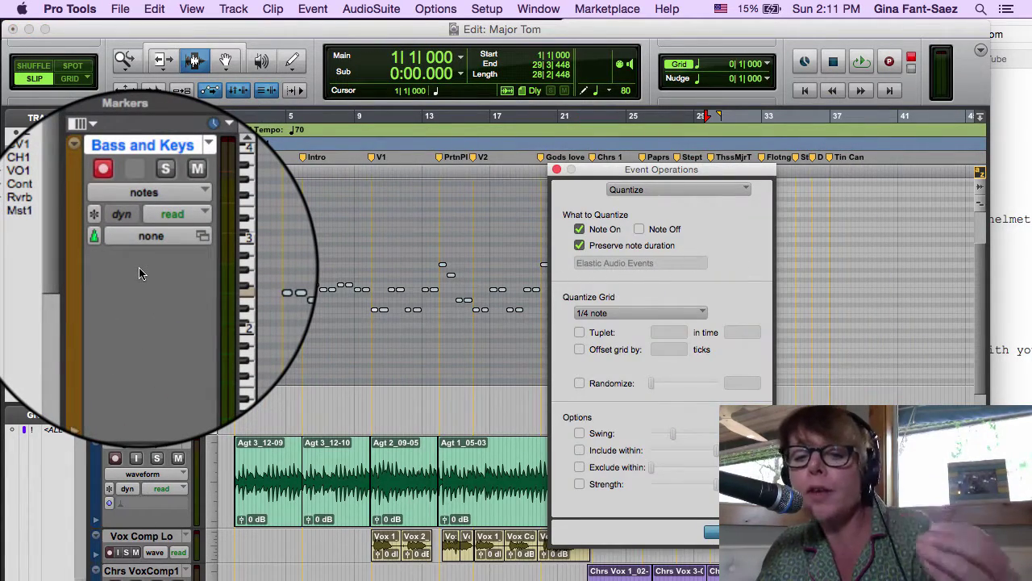
{"action": "key", "text": "Return"}
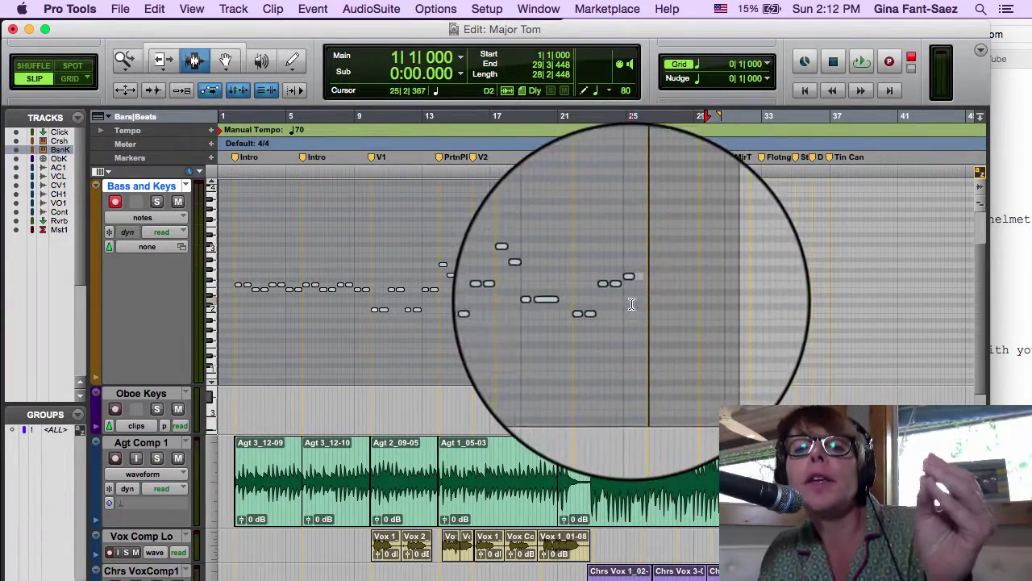
Delete the Bass and Keys notes between 22|3|722 and 27|3|110, around the Chrs 1 marker.
{"action": "left_click", "coordinate": [638, 305]}
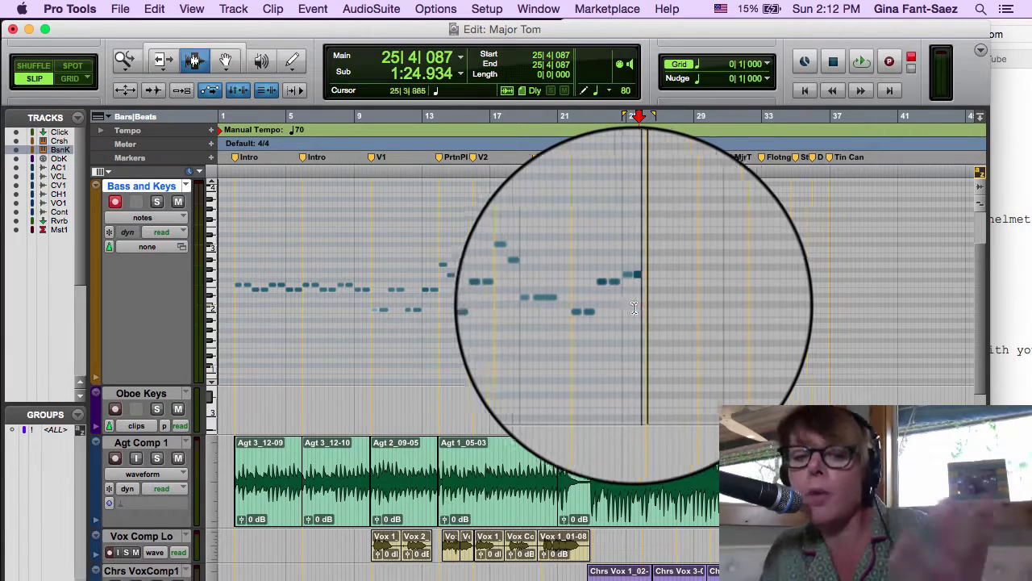
{"action": "left_click_drag", "start_coordinate": [592, 294], "coordinate": [669, 324]}
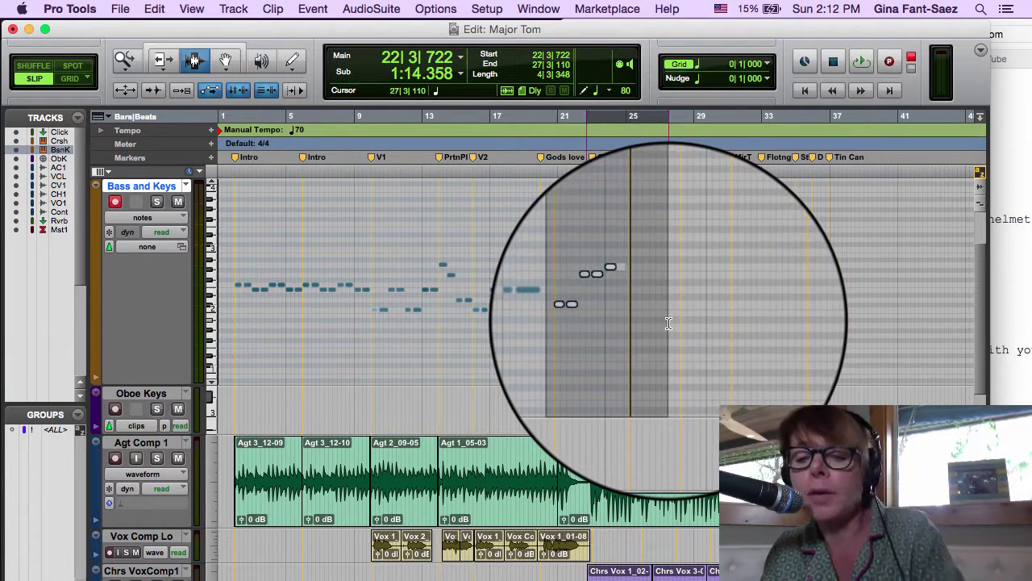
{"action": "key", "text": "Delete"}
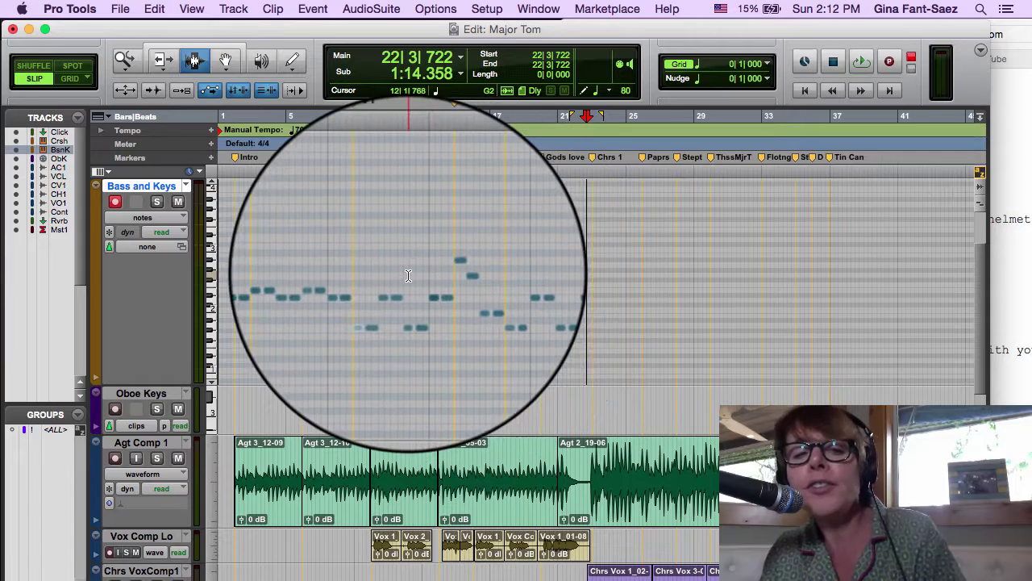
Transpose the two bass notes following the Protein Pills marker by -1 octave, moving the Event Operations window clear of them.
{"action": "left_click", "coordinate": [428, 277]}
{"action": "key", "text": "super+bracketright"}
{"action": "key", "text": "super+bracketright"}
{"action": "key", "text": "super+bracketright"}
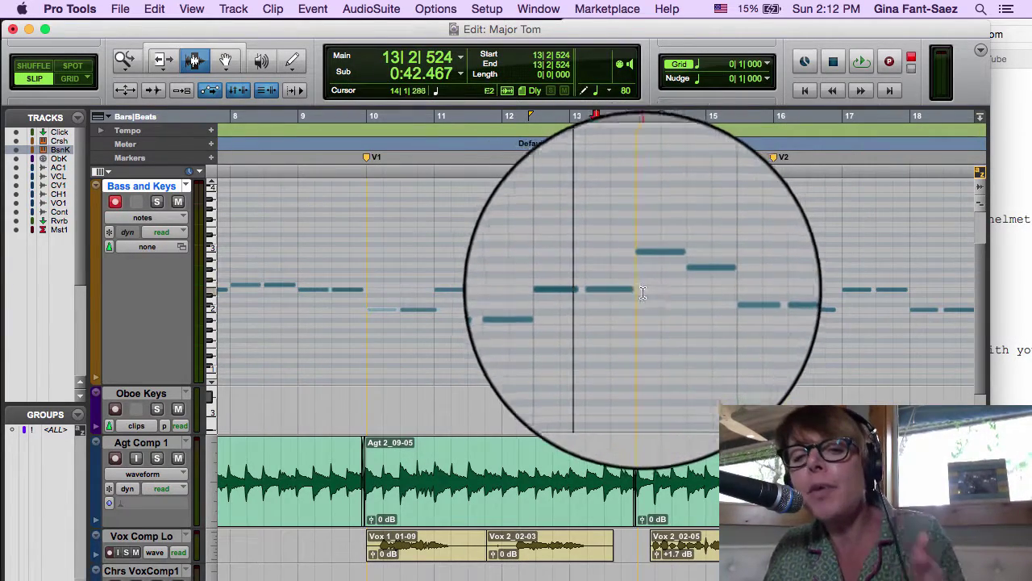
{"action": "left_click", "coordinate": [638, 302]}
{"action": "left_click_drag", "start_coordinate": [638, 304], "coordinate": [697, 309]}
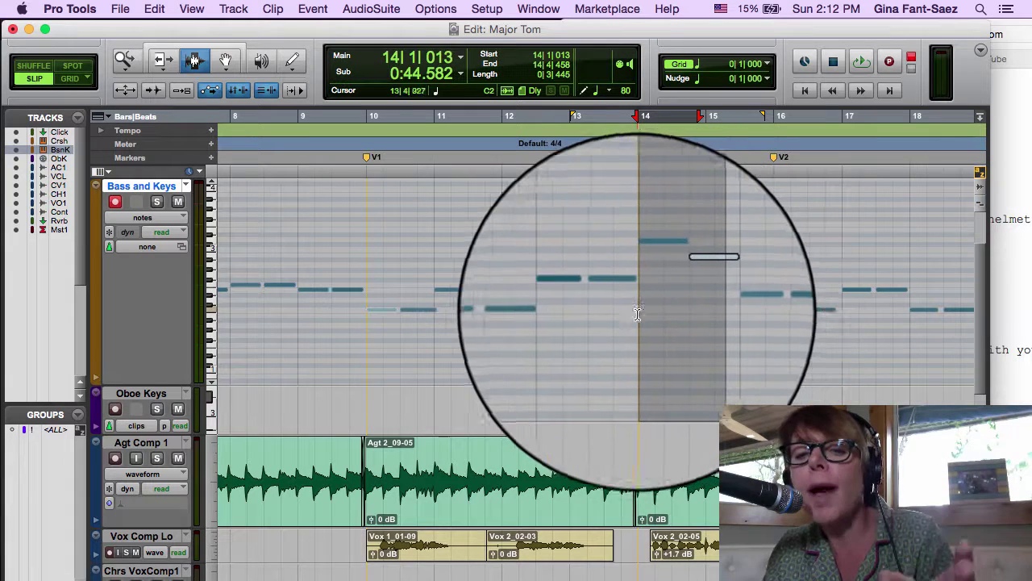
{"action": "left_click", "coordinate": [632, 329]}
{"action": "left_click_drag", "start_coordinate": [631, 329], "coordinate": [694, 335]}
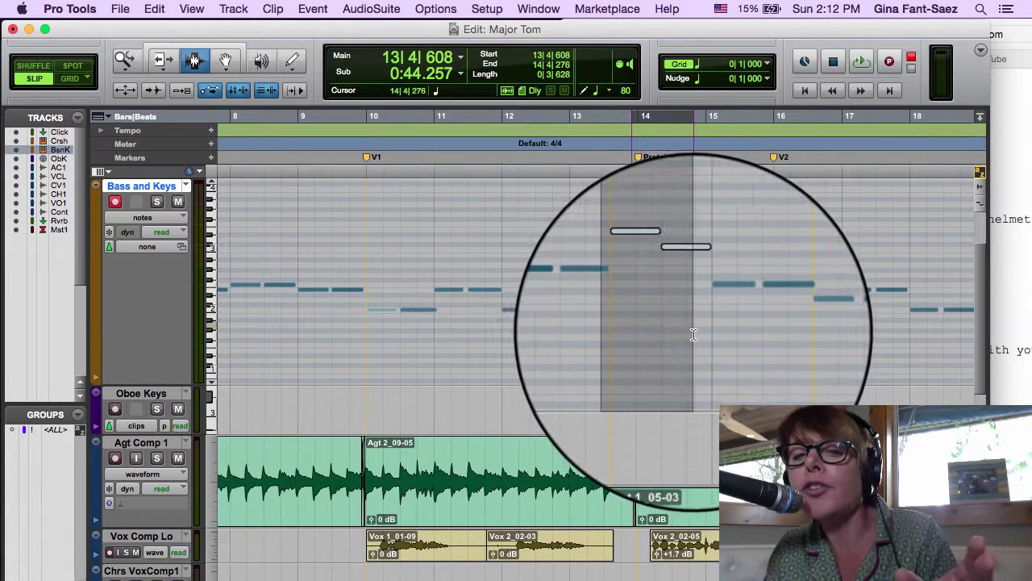
{"action": "left_click", "coordinate": [435, 8]}
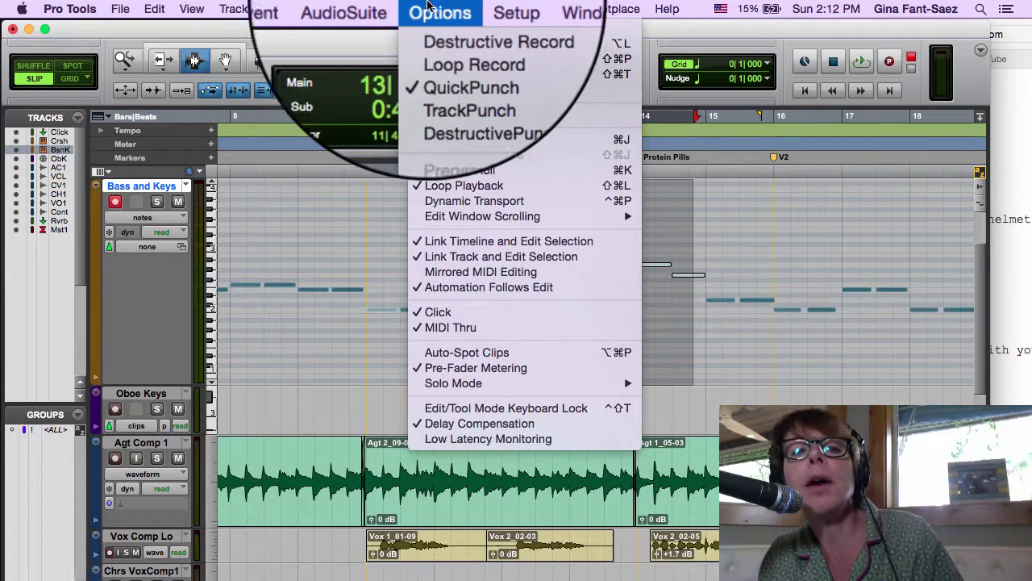
{"action": "mouse_move", "coordinate": [318, 7]}
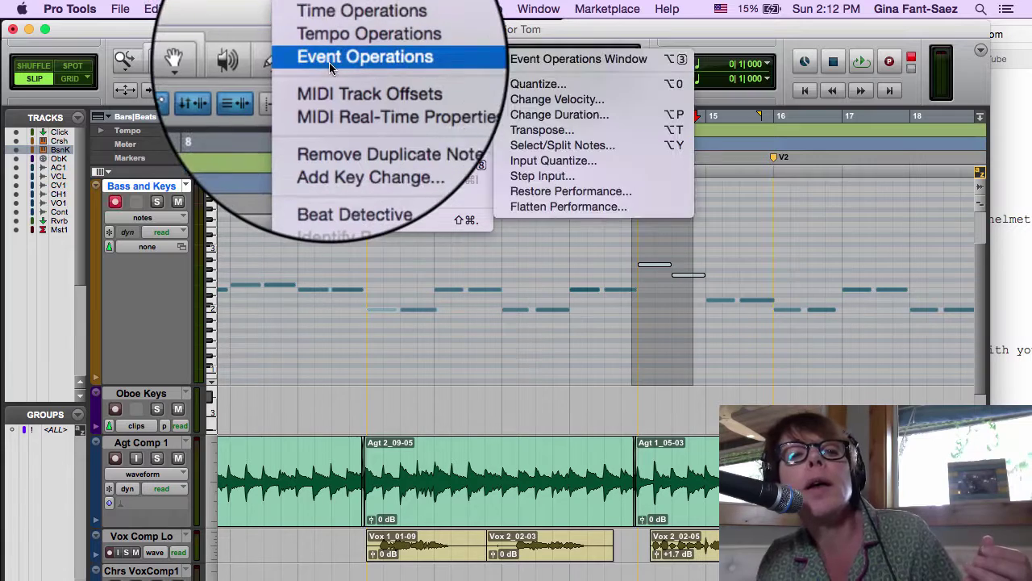
{"action": "mouse_move", "coordinate": [330, 50]}
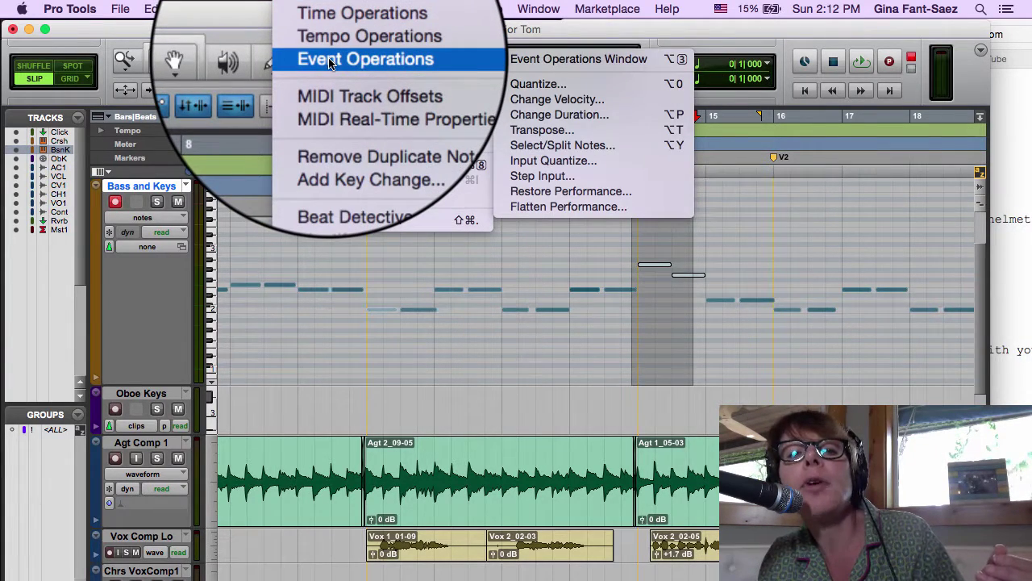
{"action": "left_click", "coordinate": [551, 125]}
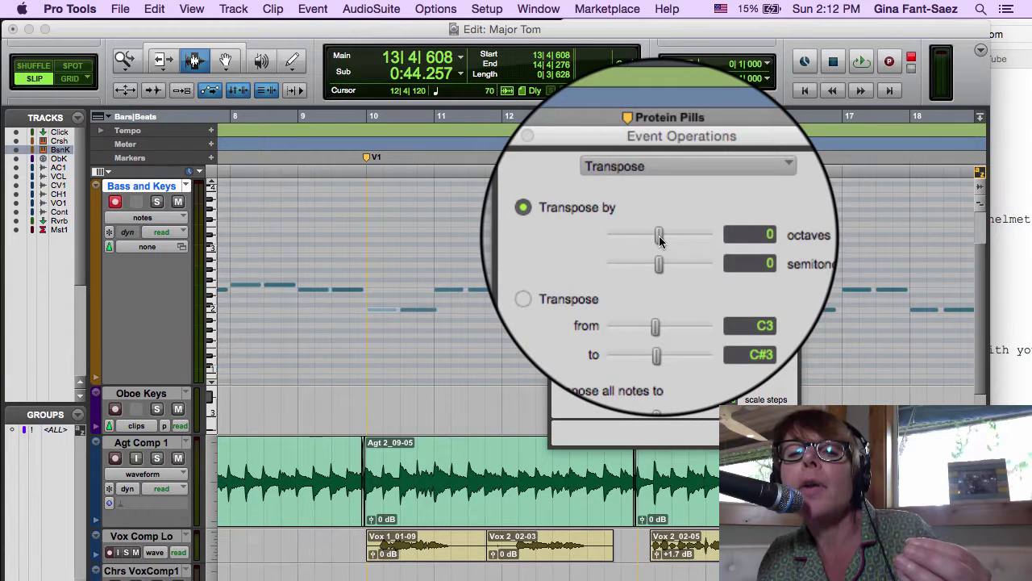
{"action": "left_click_drag", "start_coordinate": [656, 236], "coordinate": [654, 236]}
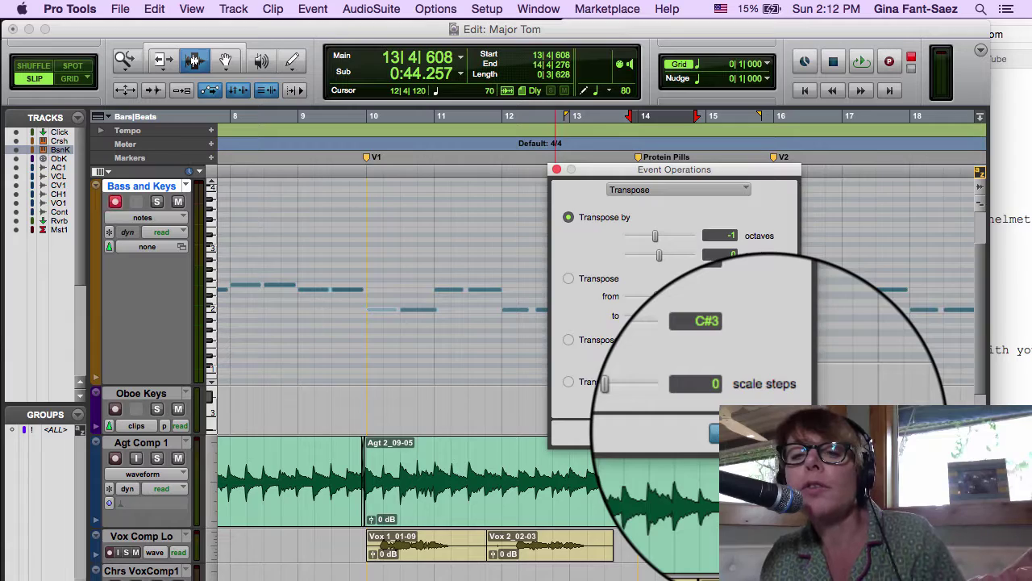
{"action": "left_click_drag", "start_coordinate": [677, 171], "coordinate": [357, 162]}
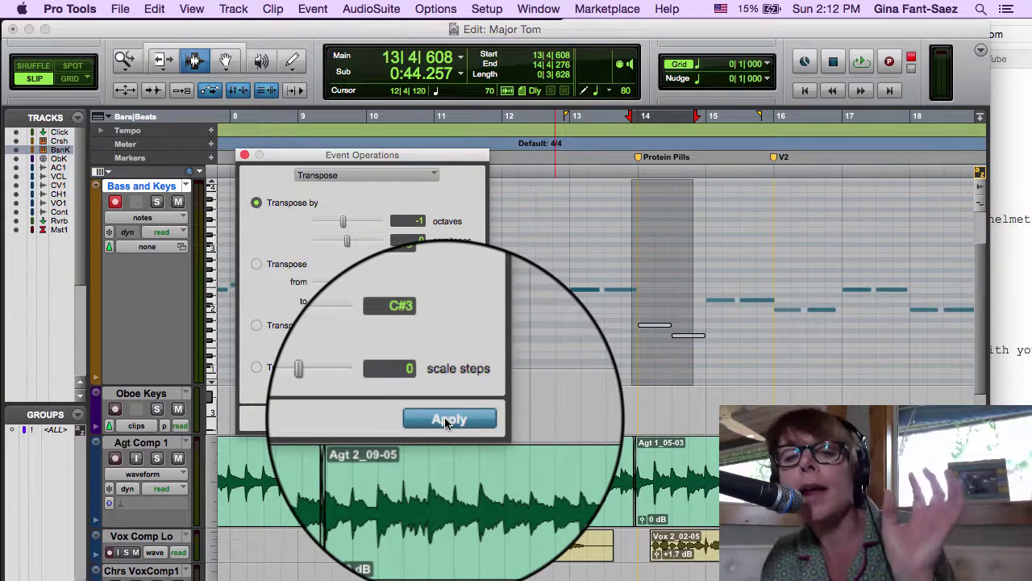
Play the session from 13|2|660 with pre-roll to audition the transposed bass notes after the Protein Pills marker.
{"action": "left_click", "coordinate": [599, 352]}
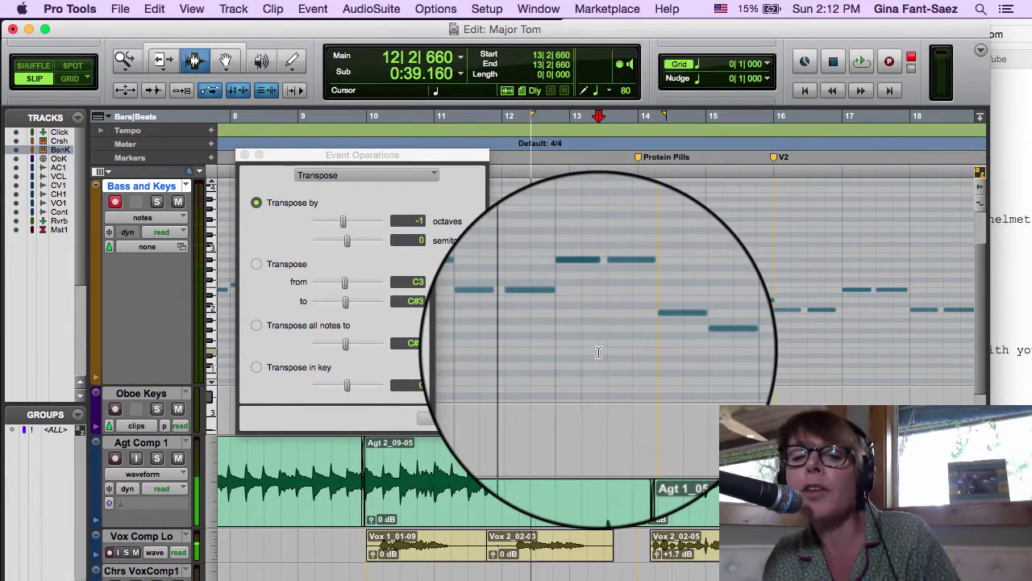
{"action": "key", "text": "space"}
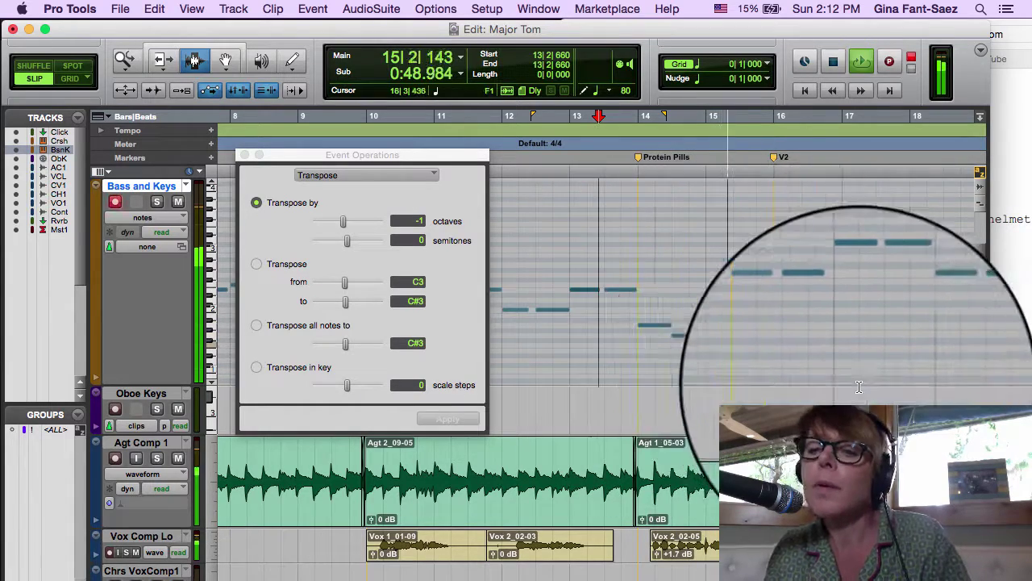
{"action": "key", "text": "space"}
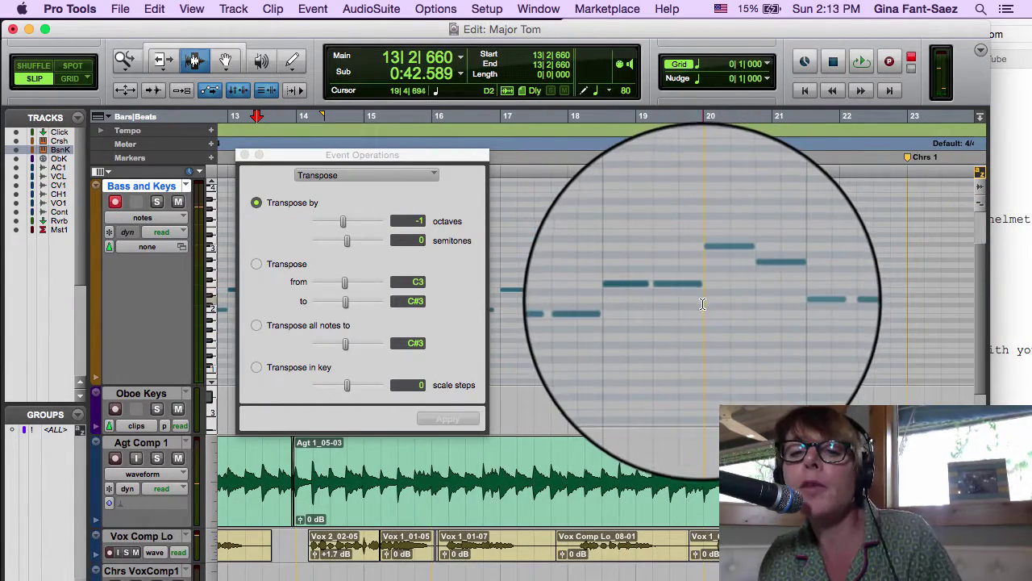
Transpose the two bass notes following the Gods love marker by -1 octave and close the Event Operations window.
{"action": "left_click_drag", "start_coordinate": [705, 302], "coordinate": [756, 310]}
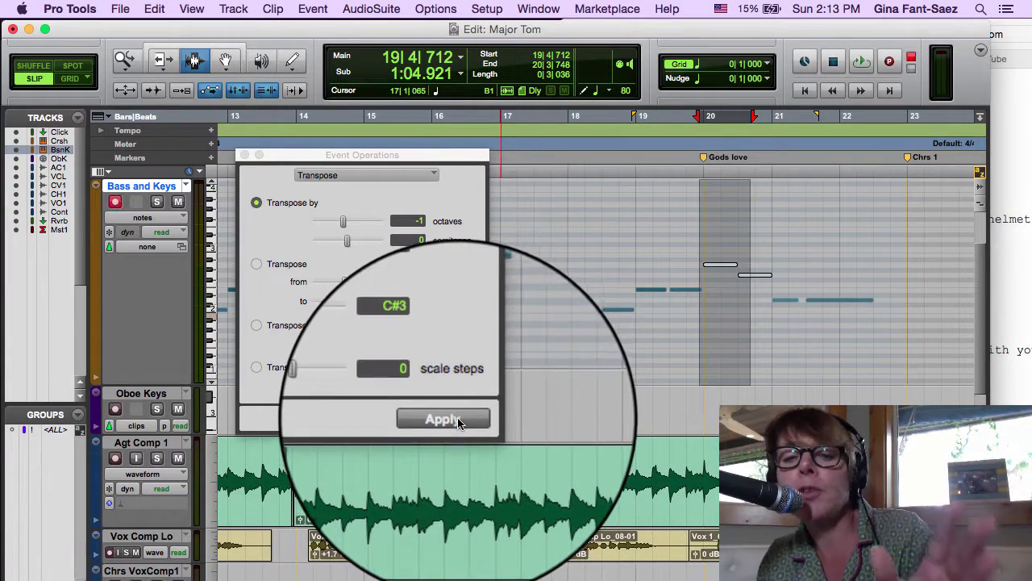
{"action": "left_click", "coordinate": [458, 421]}
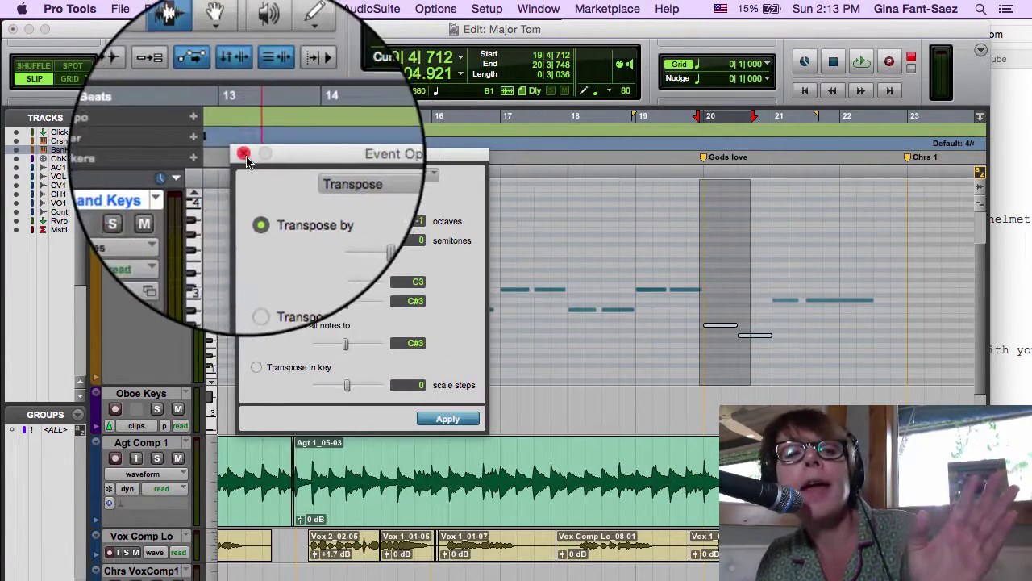
{"action": "left_click", "coordinate": [245, 155]}
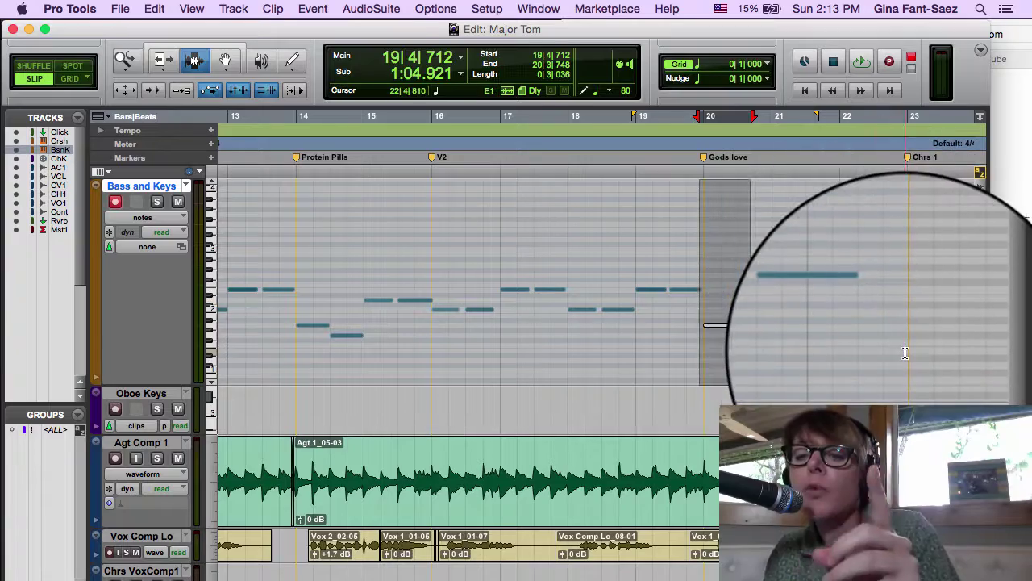
Place the edit cursor at 22|4|810 on Bass and Keys, just before the Chrs 1 marker.
{"action": "left_click", "coordinate": [905, 353]}
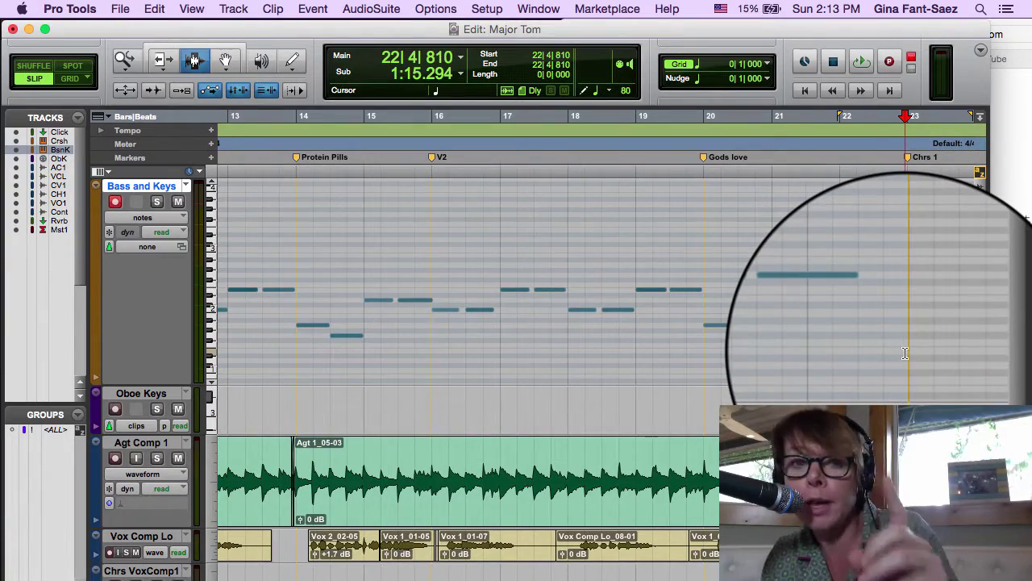